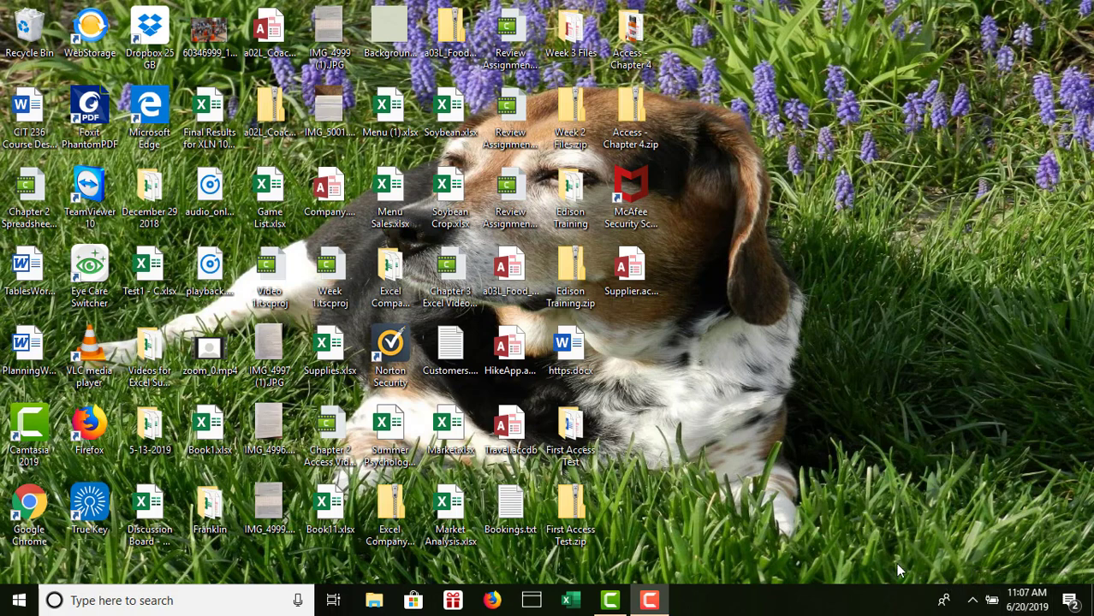
- Launch Supplier.accdb from the desktop in Access
double_click(630, 269)
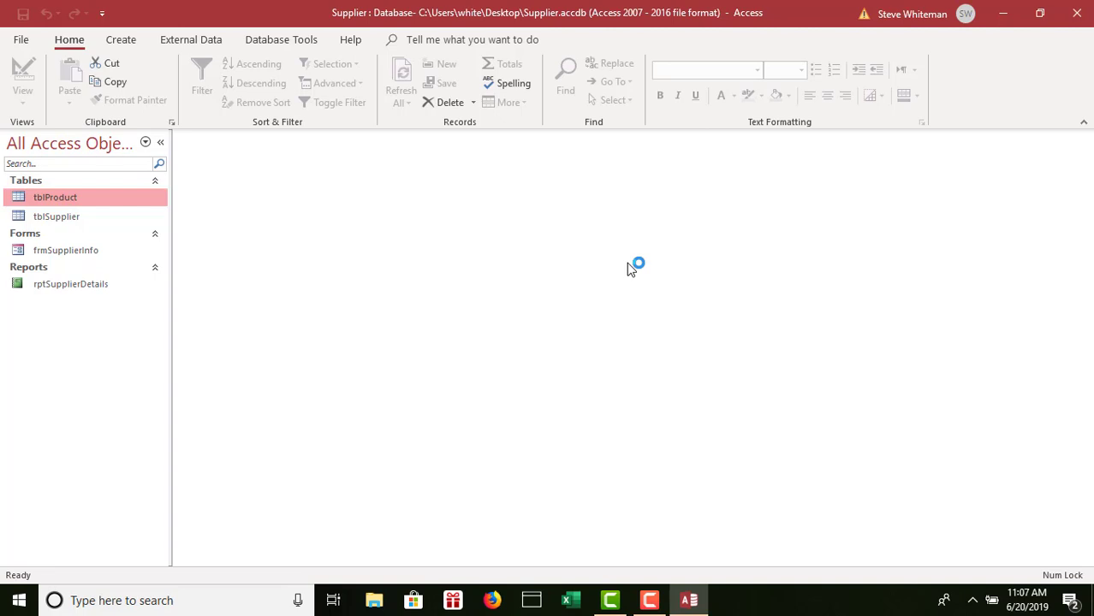
- In tblSupplier, overwrite A+ Labs' placeholder contact first and last name with a real contact name, then close the table
click(49, 222)
double_click(49, 221)
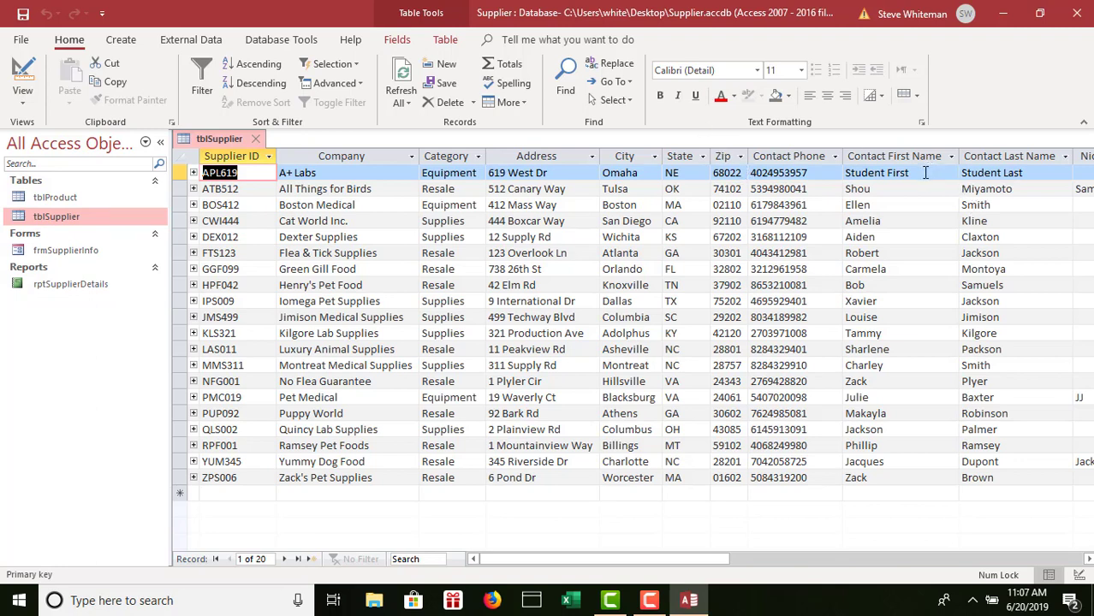
drag(925, 174, 817, 163)
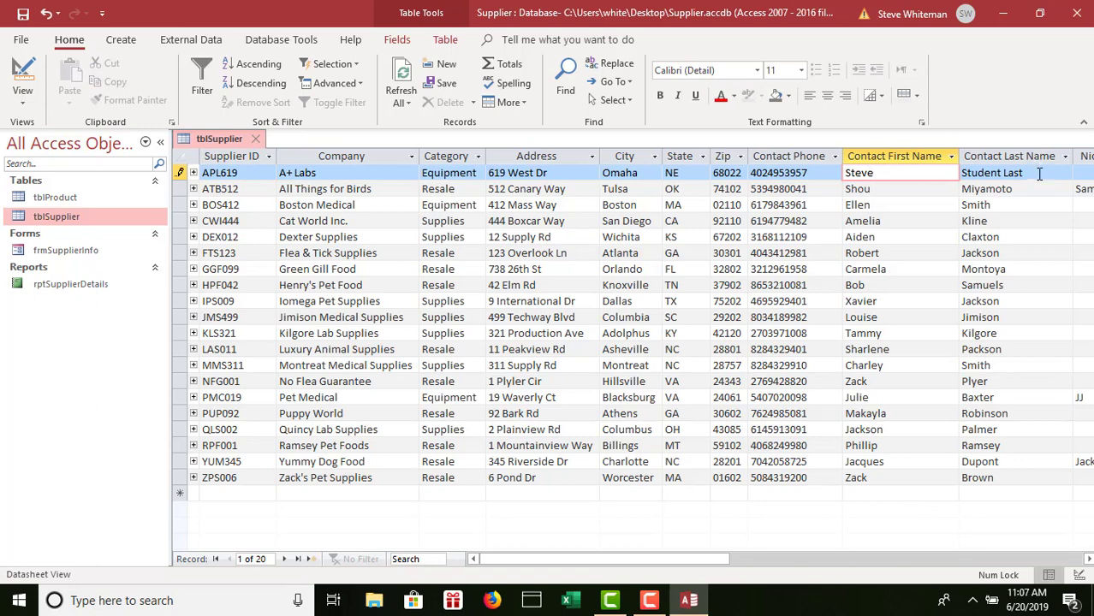
drag(1035, 174, 958, 171)
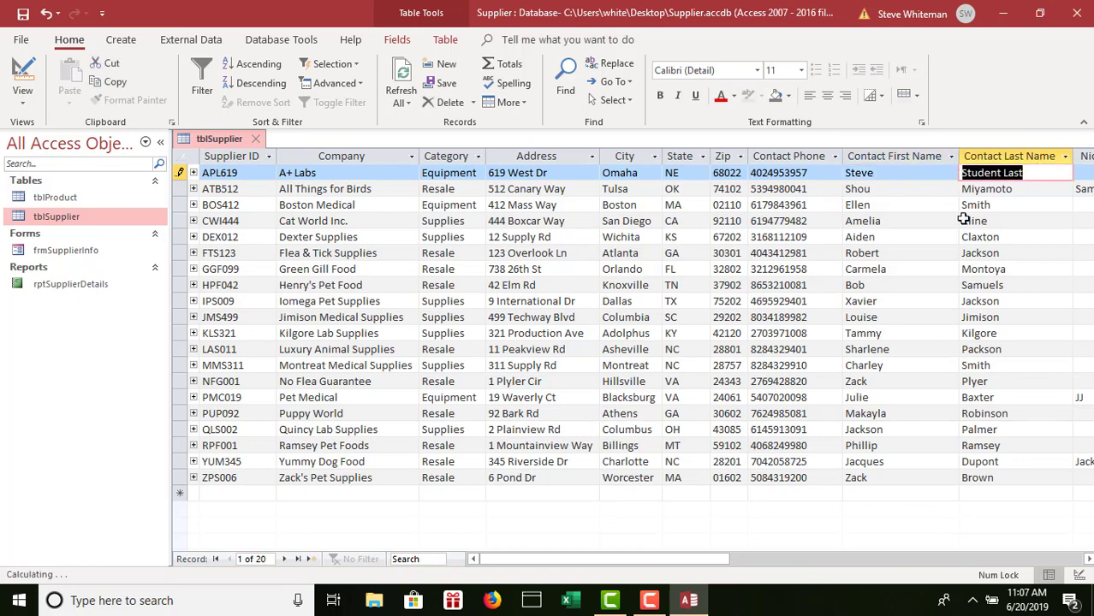
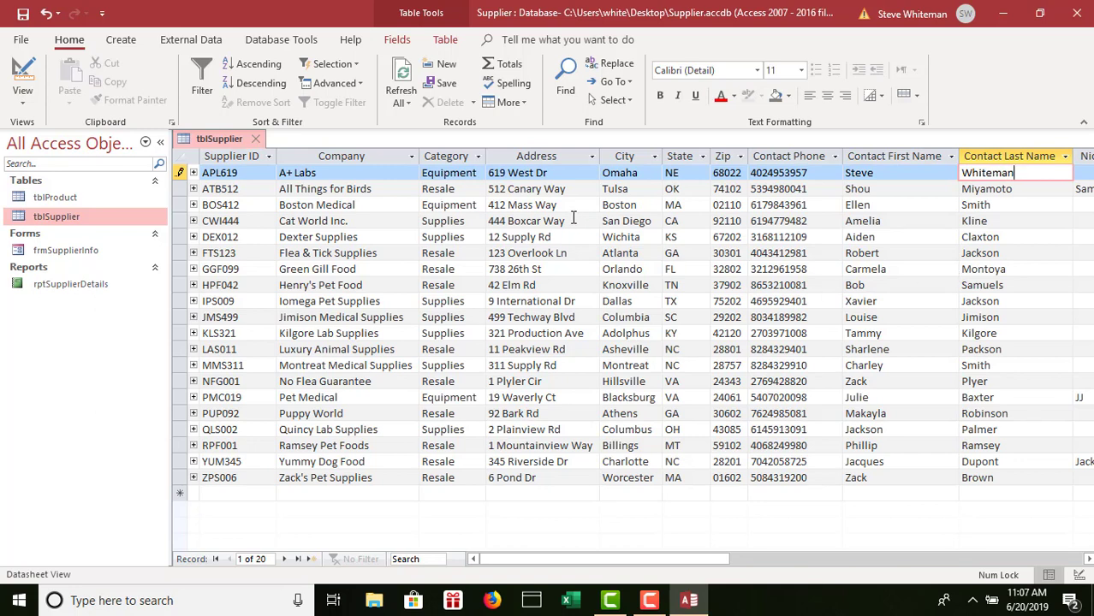
click(567, 189)
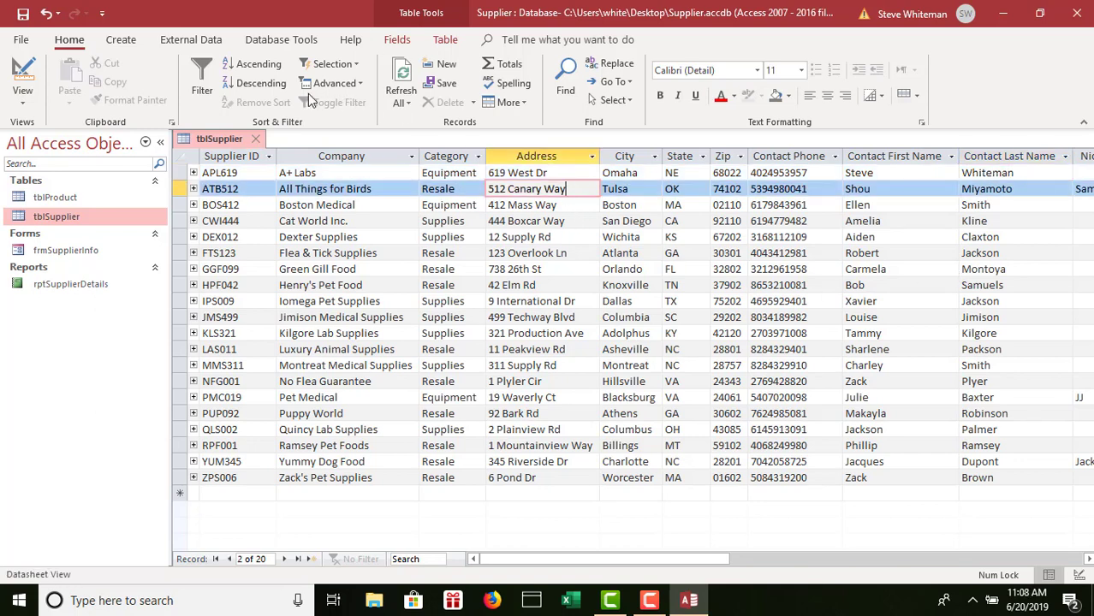
click(255, 139)
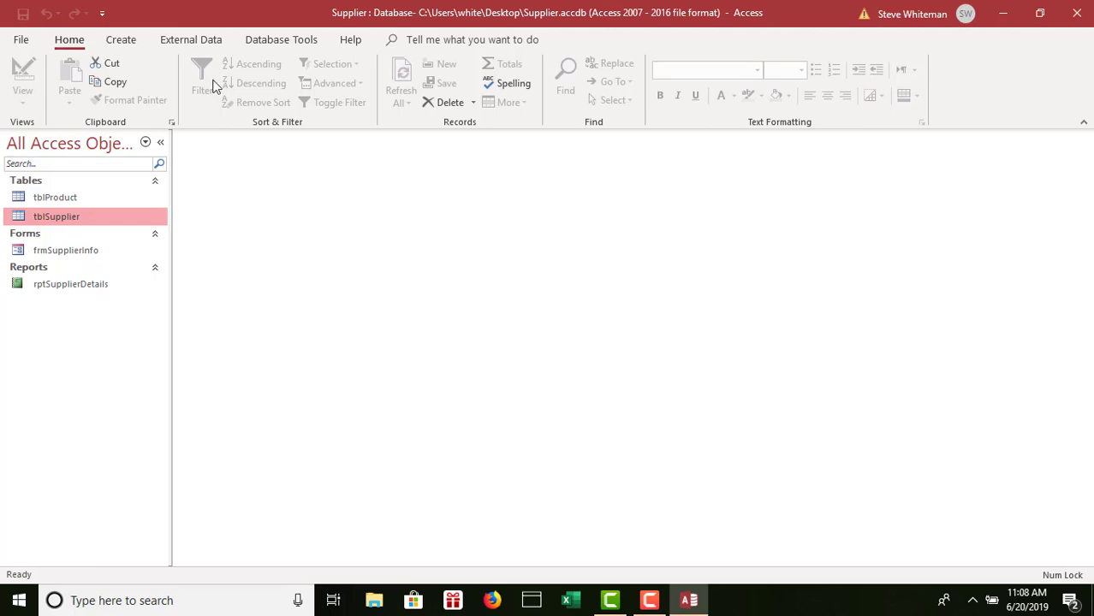
- Create a new Query Design with tblSupplier added and its field list lengthened
click(122, 41)
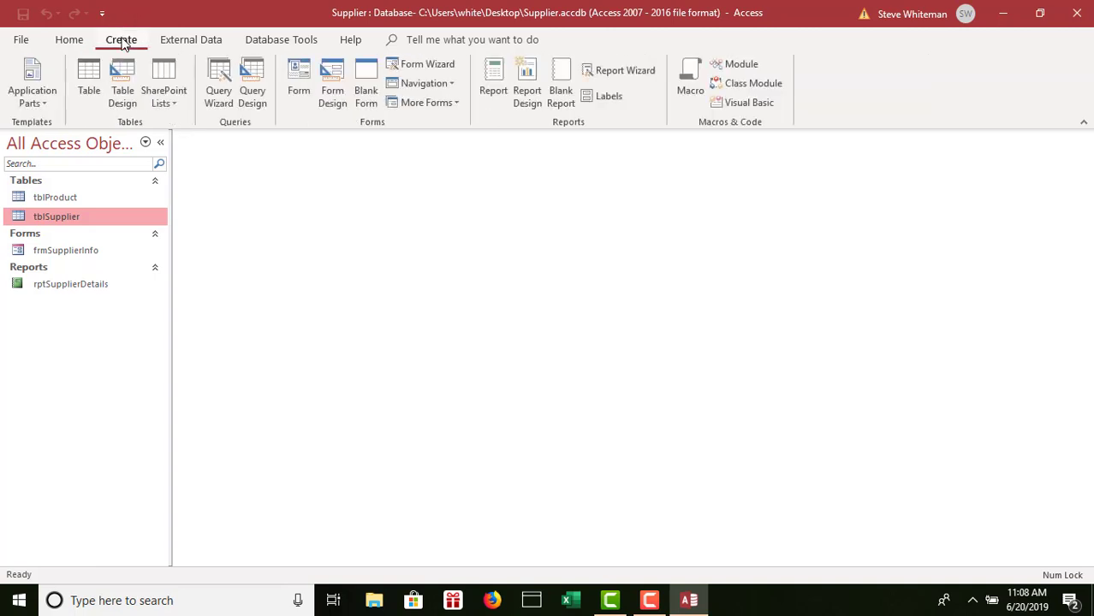
click(261, 73)
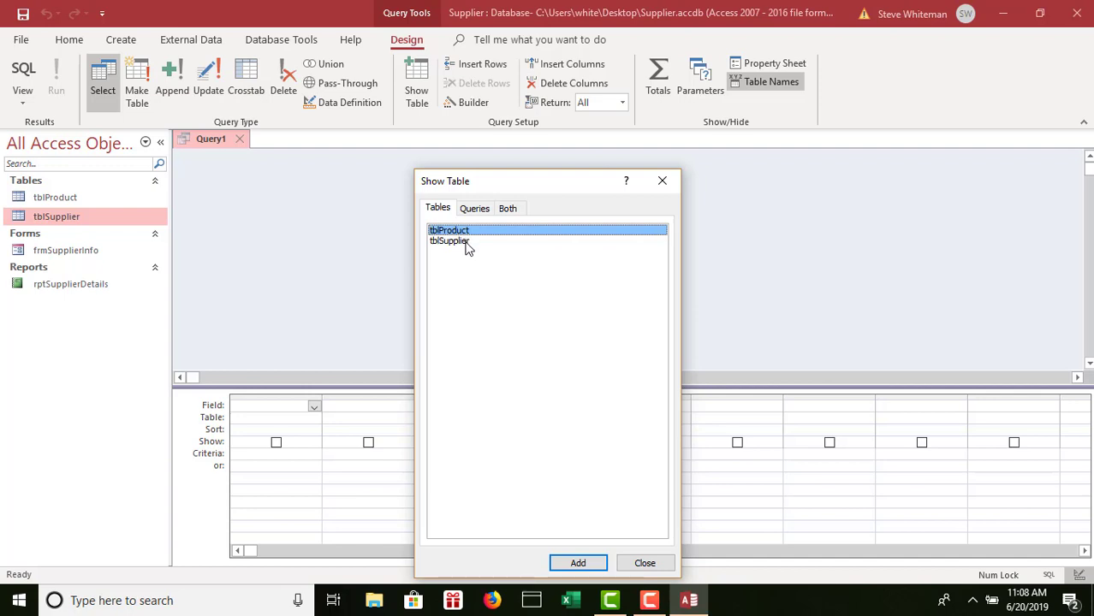
double_click(468, 244)
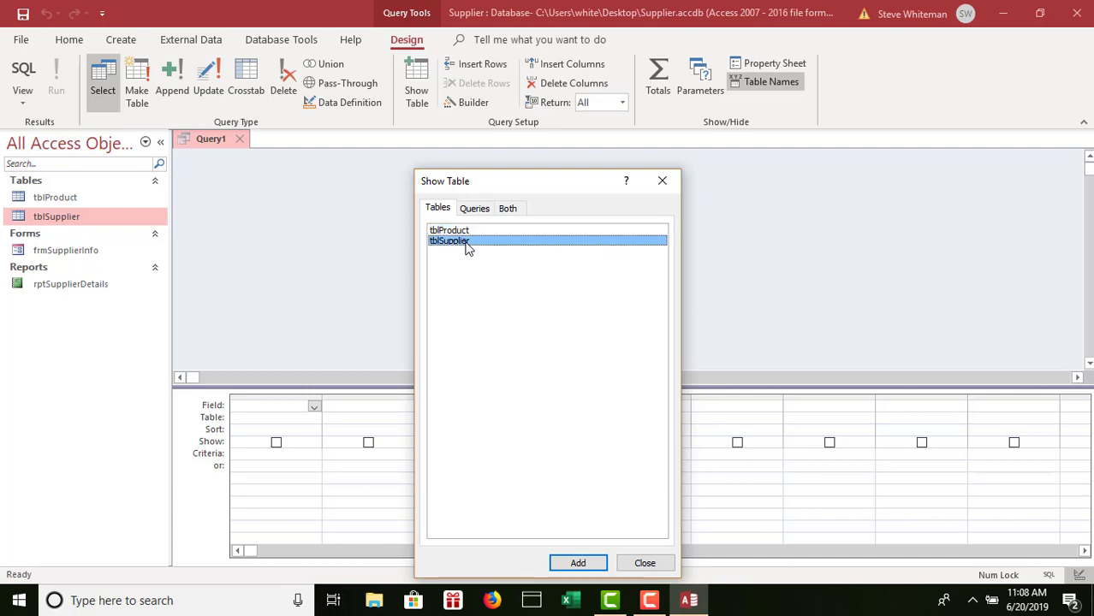
click(640, 563)
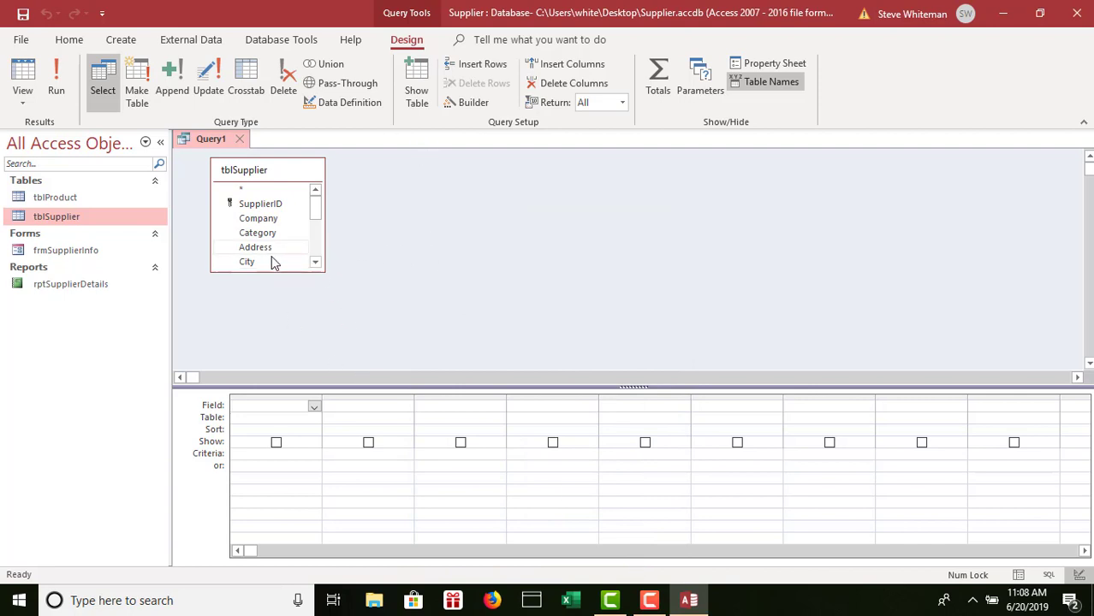
drag(276, 271, 286, 366)
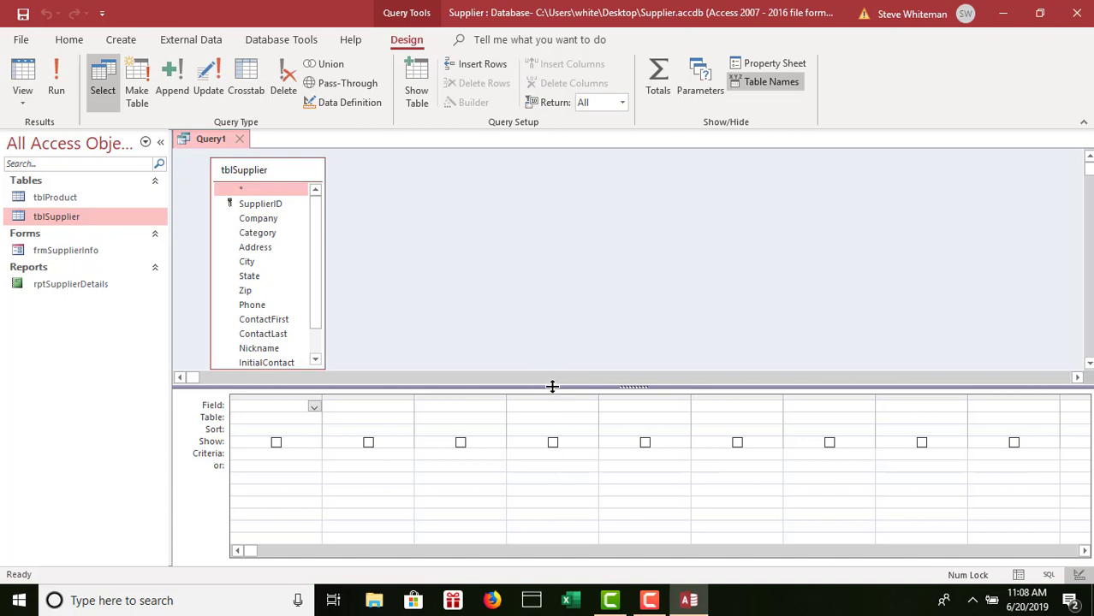
- Enlarge the table pane and add Company, City, State and Zip to the query grid
drag(552, 386, 554, 419)
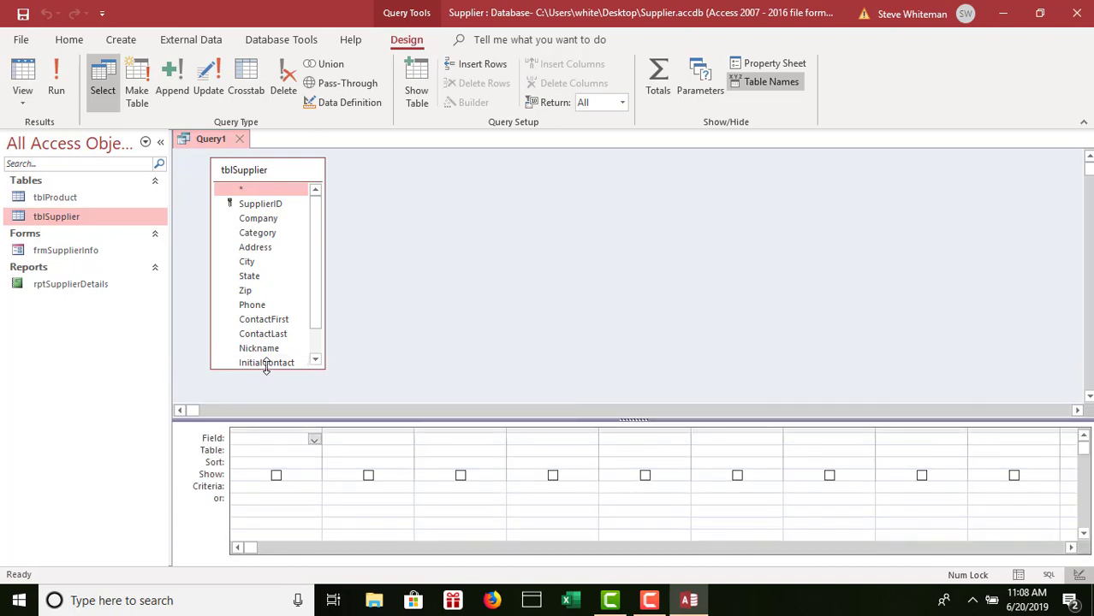
drag(266, 368, 270, 400)
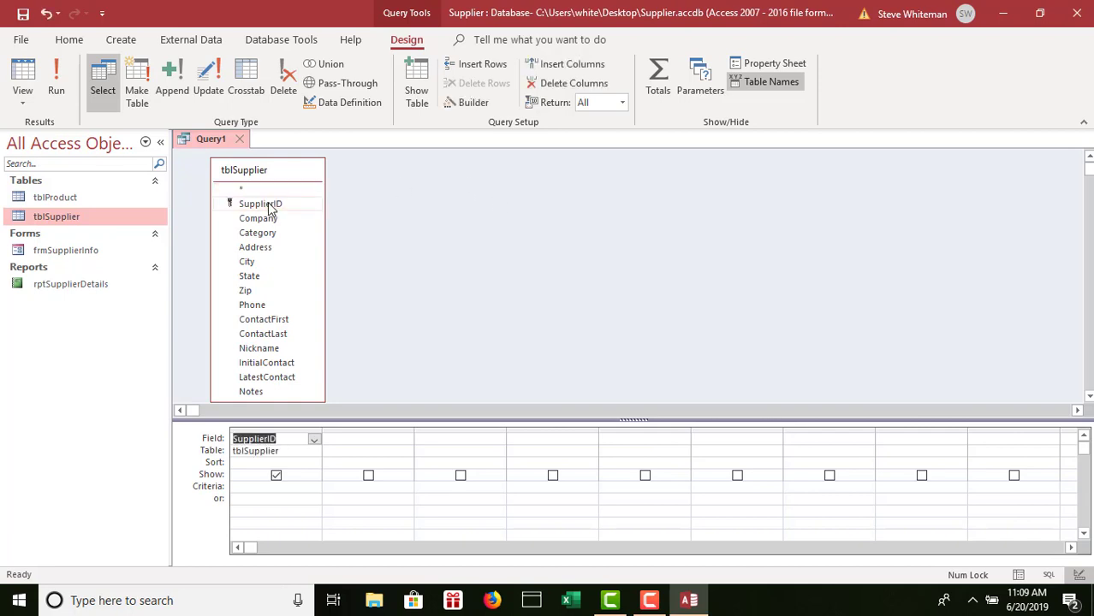
click(262, 221)
double_click(262, 221)
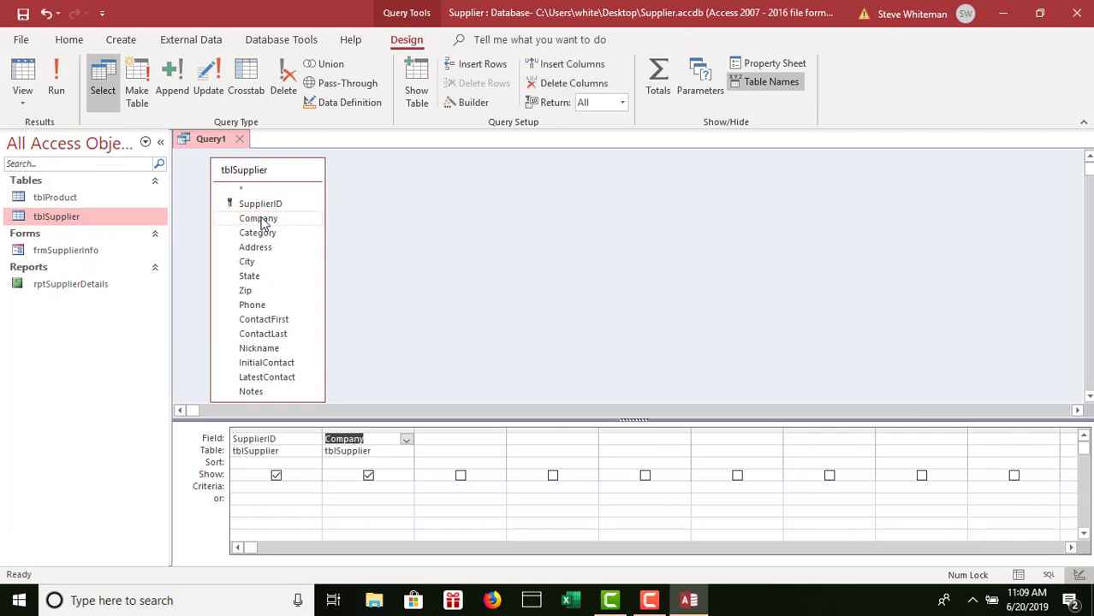
double_click(255, 262)
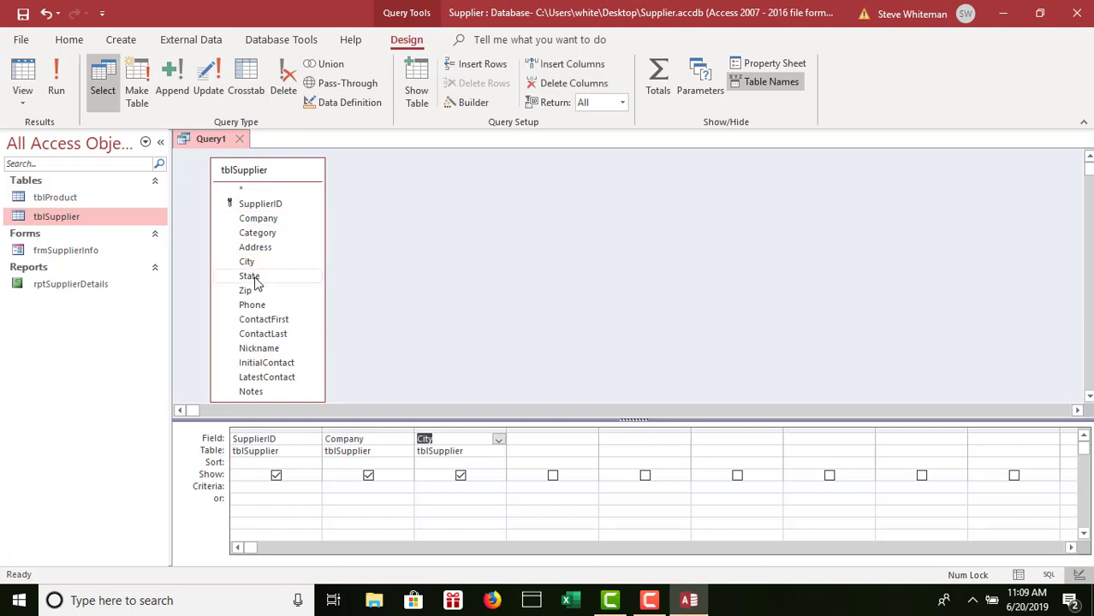
double_click(254, 277)
click(246, 292)
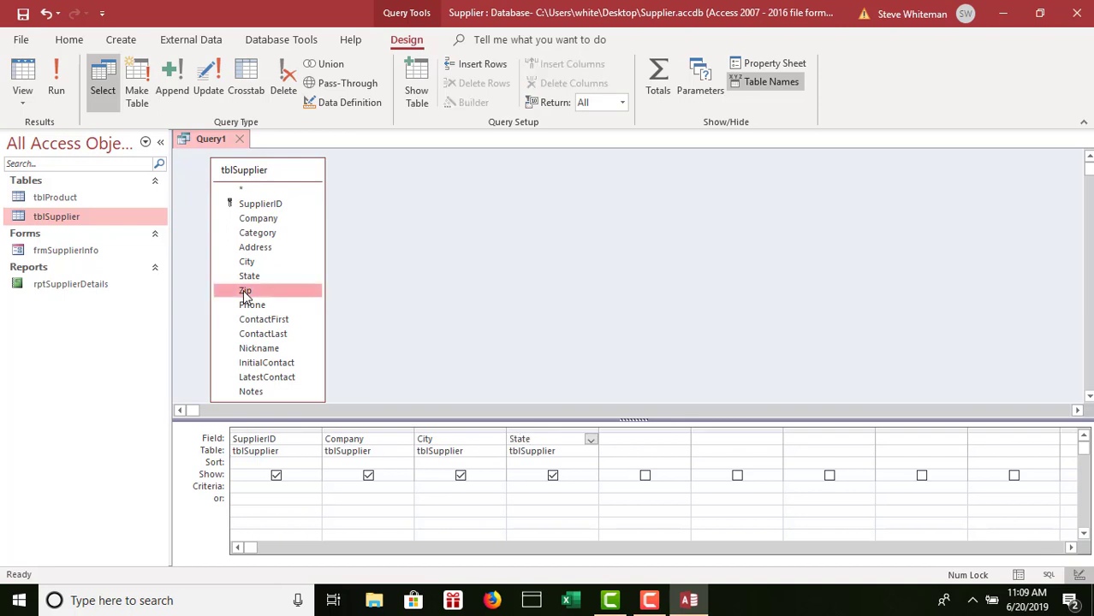
double_click(246, 292)
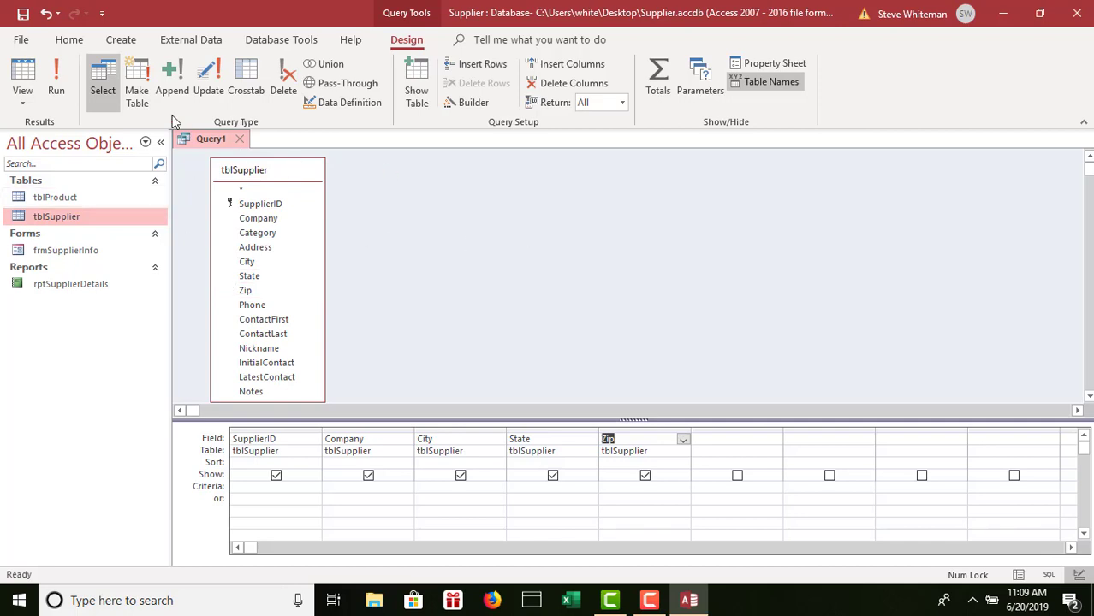
- Save the new query under the name qrySupplierNameAndAddress
click(23, 15)
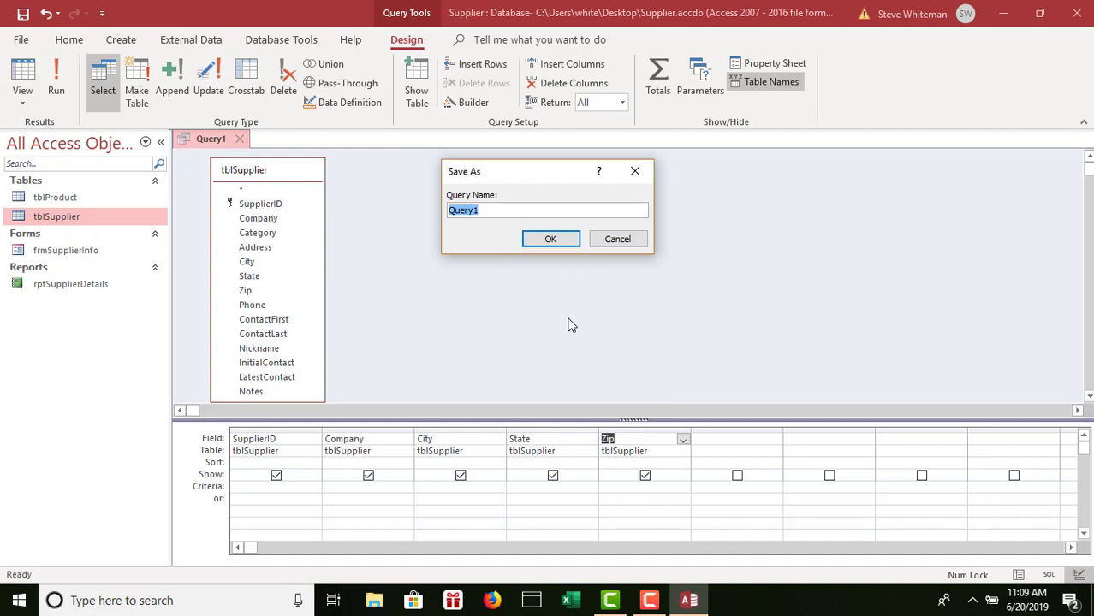
text(qrySupplierNameAndA)
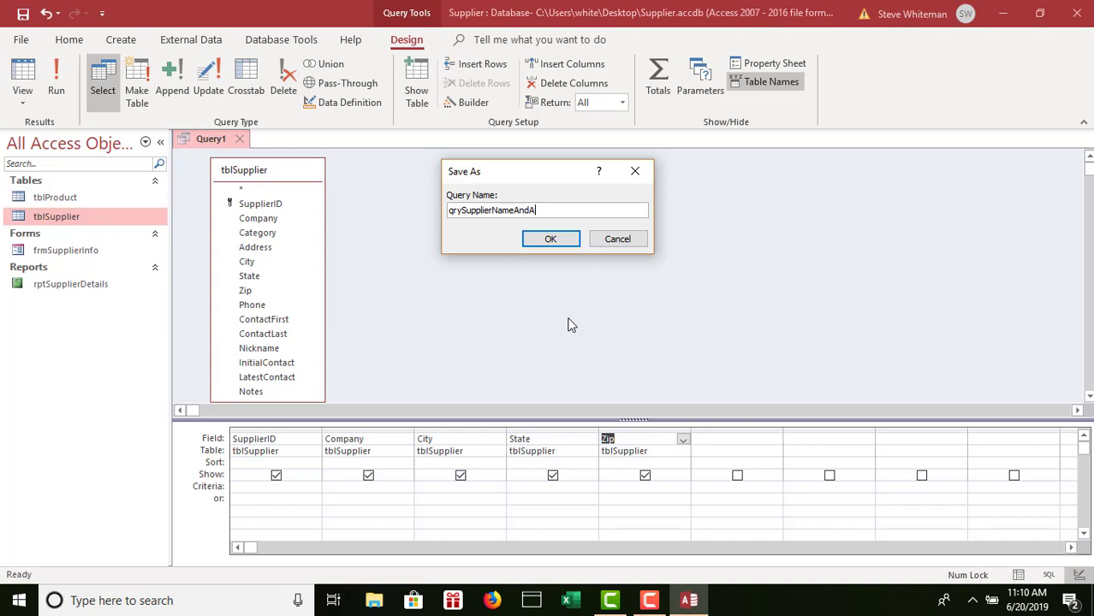
text(ddress)
click(550, 240)
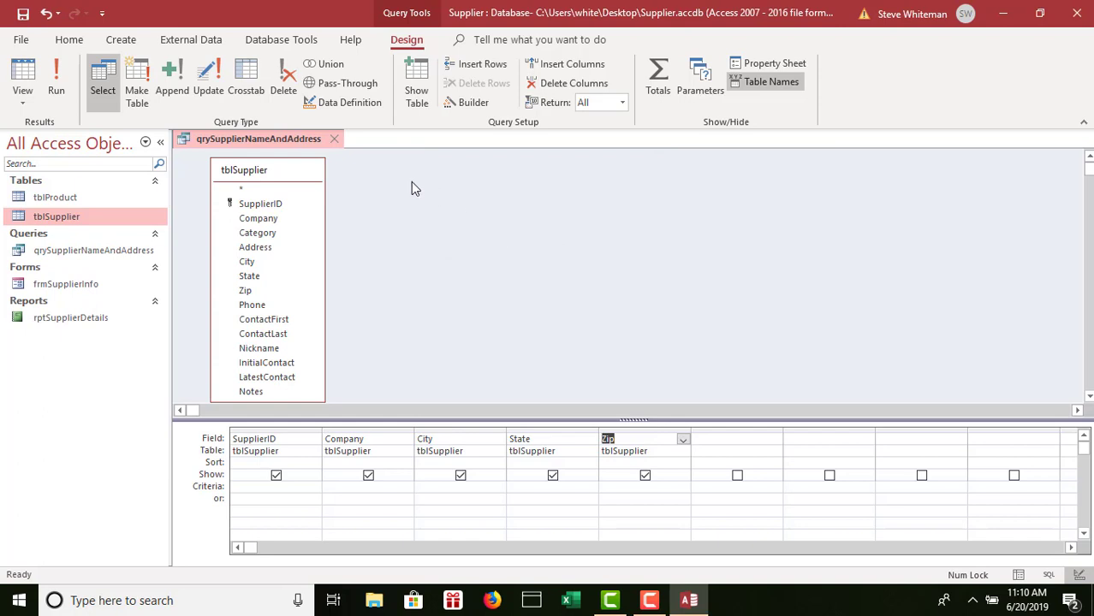
- Run qrySupplierNameAndAddress to list all 20 suppliers in Datasheet view
click(56, 78)
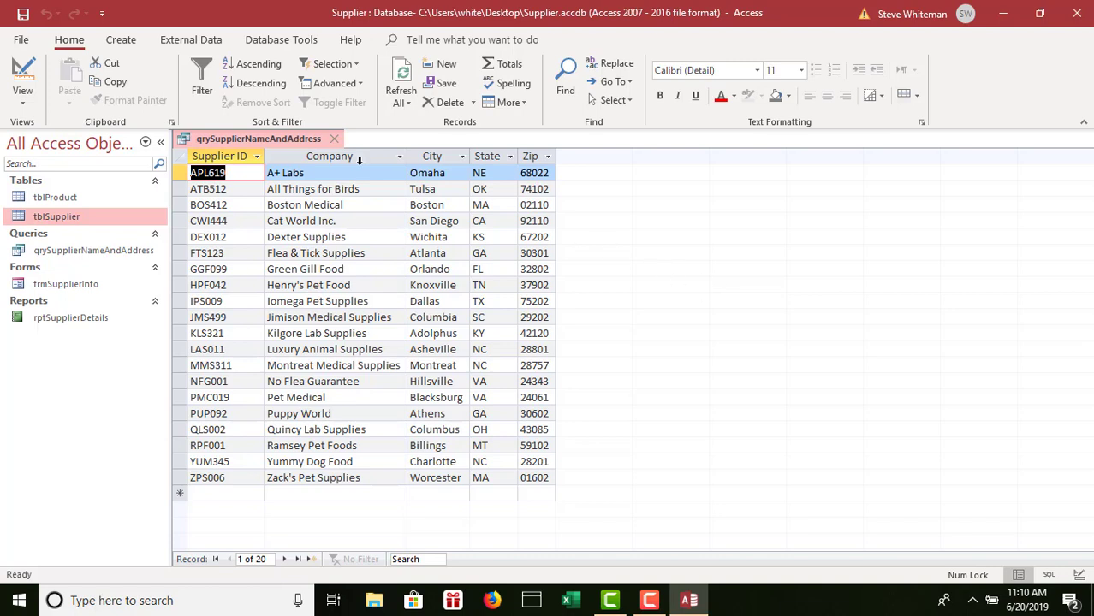
- Filter the State column to show only NC, SC and VA suppliers
click(511, 156)
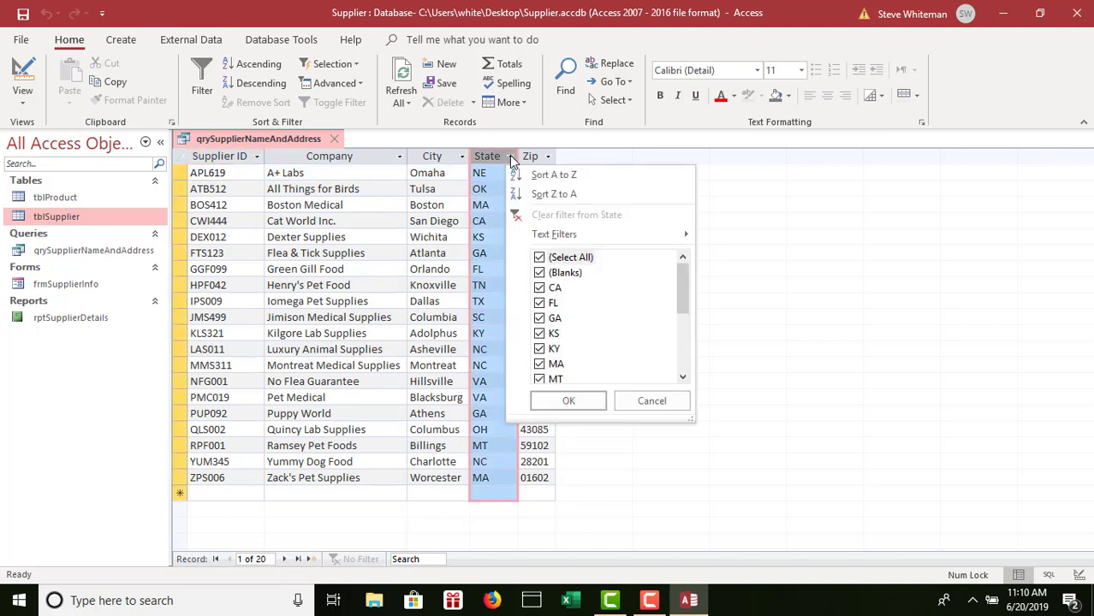
click(539, 257)
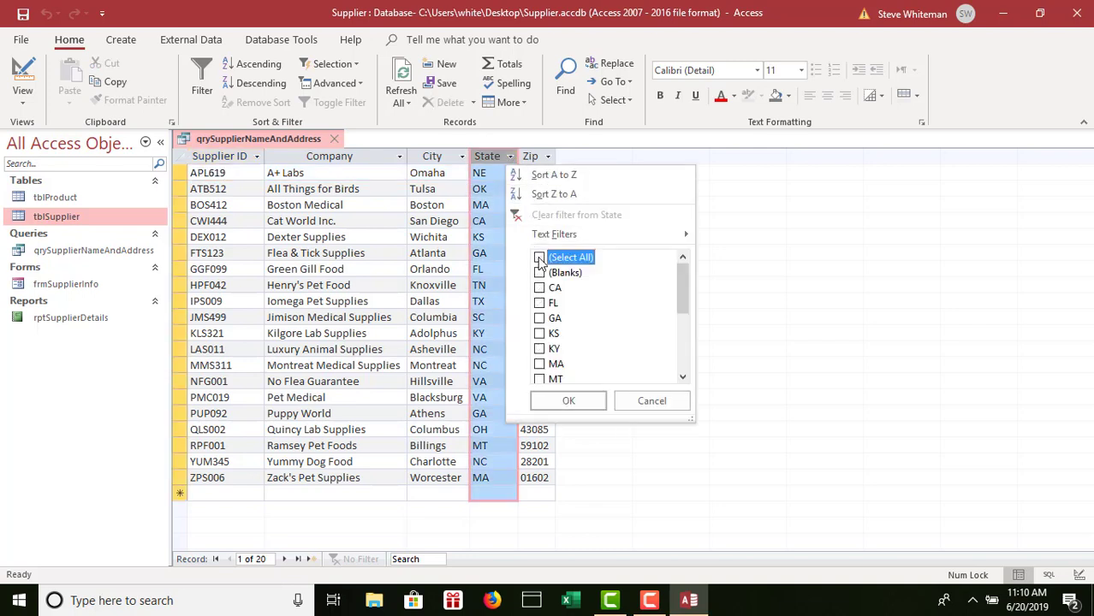
click(684, 380)
click(684, 380)
click(684, 380)
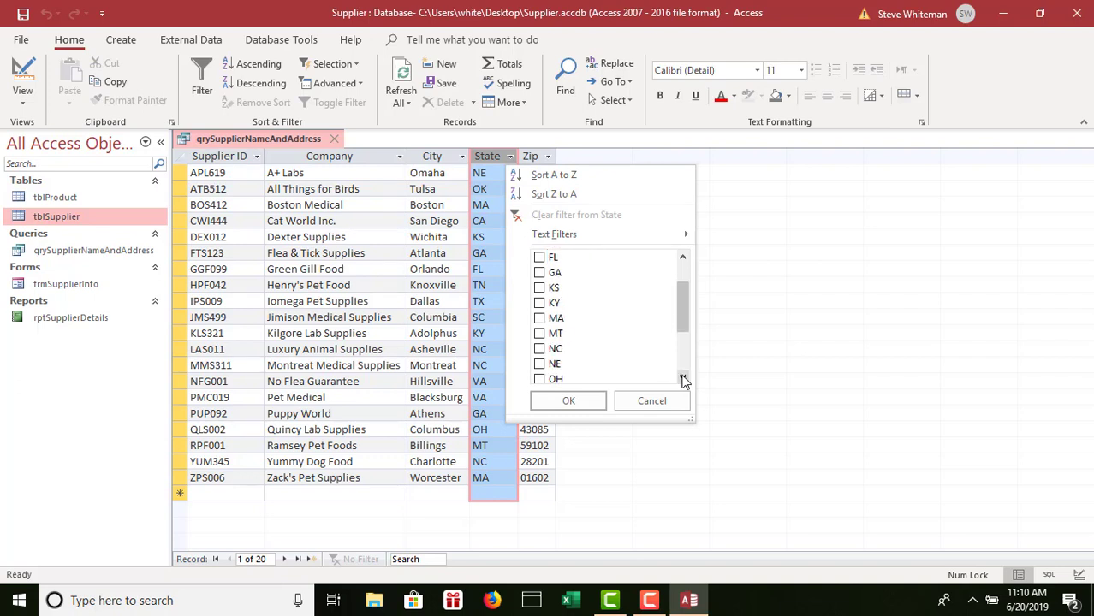
click(545, 351)
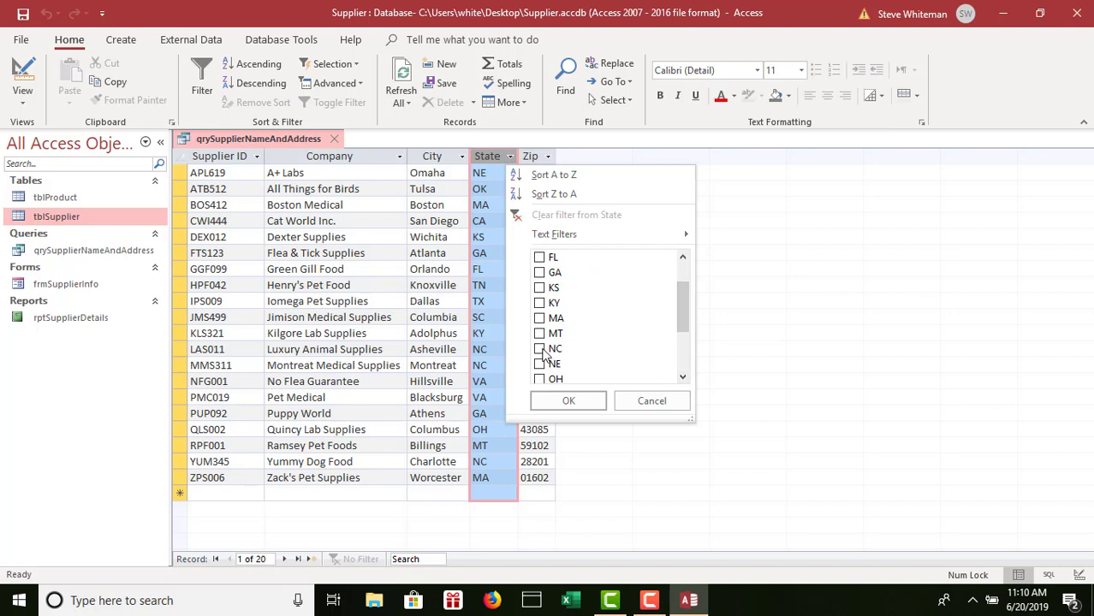
click(684, 380)
scroll(684, 380, down, 2)
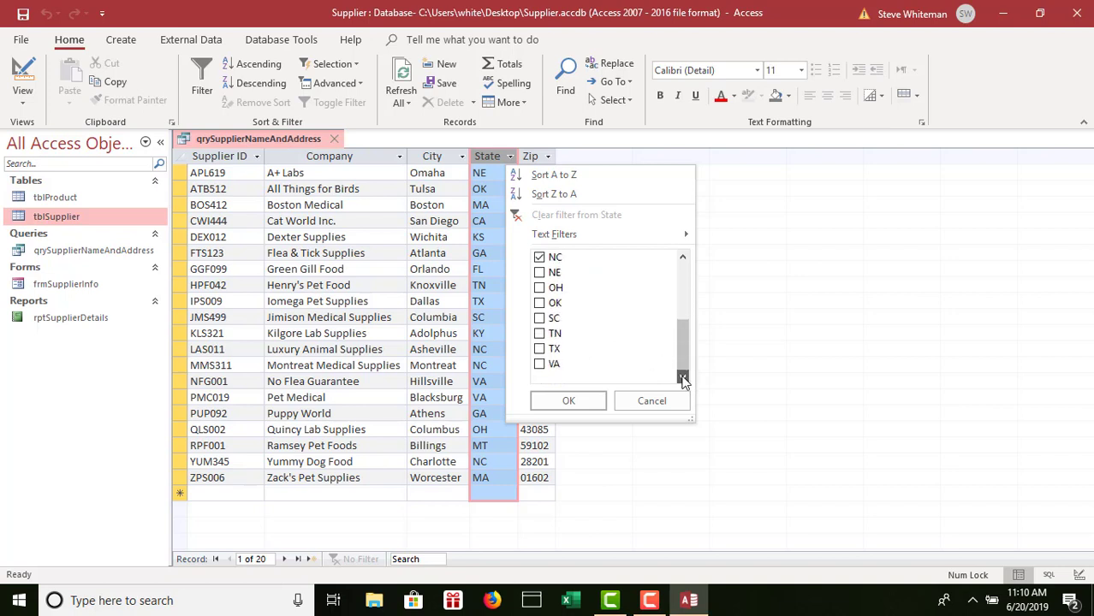
click(539, 318)
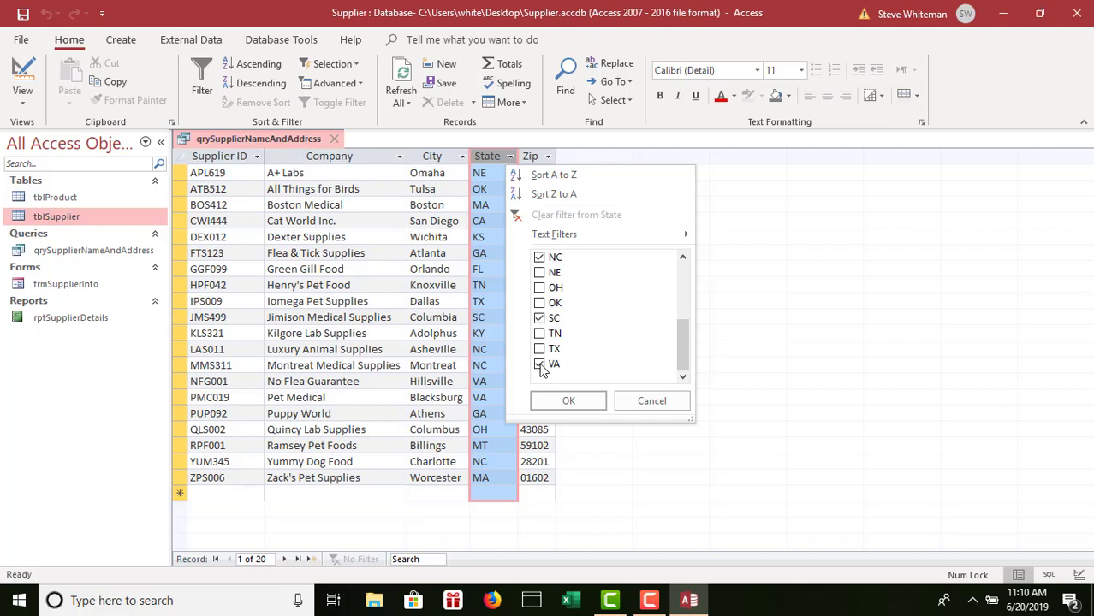
click(580, 403)
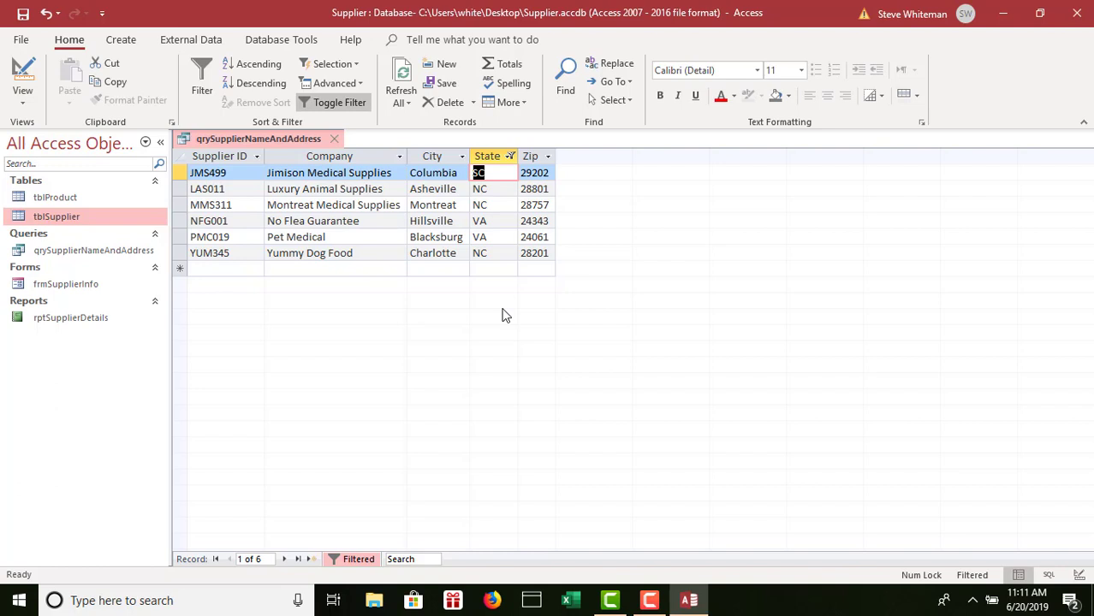
- Toggle the State filter off and back on, ending with 6 of 20 suppliers shown
click(334, 103)
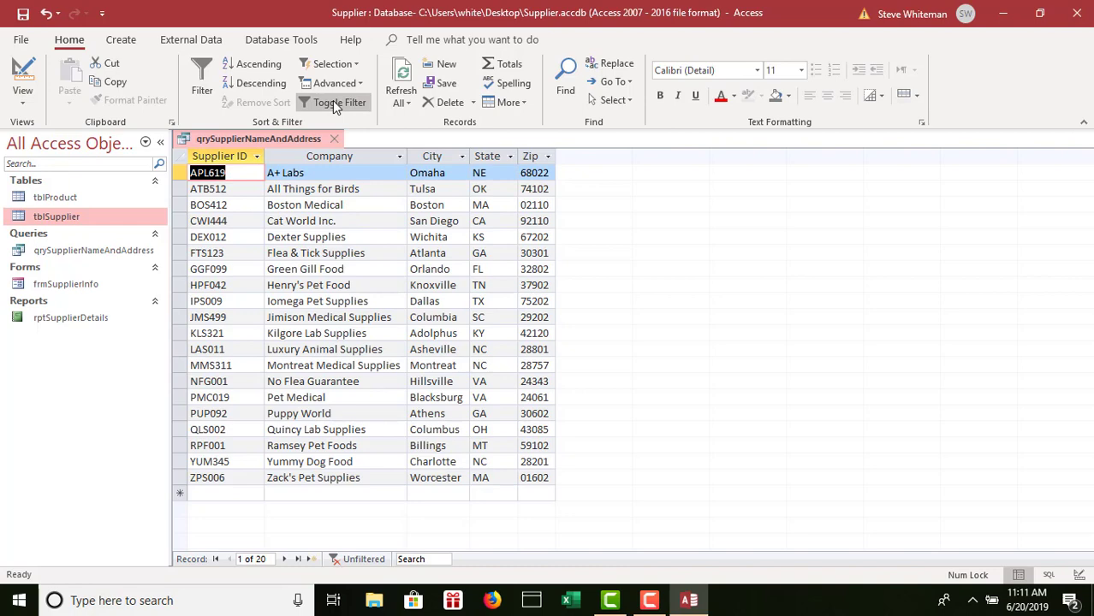
click(333, 104)
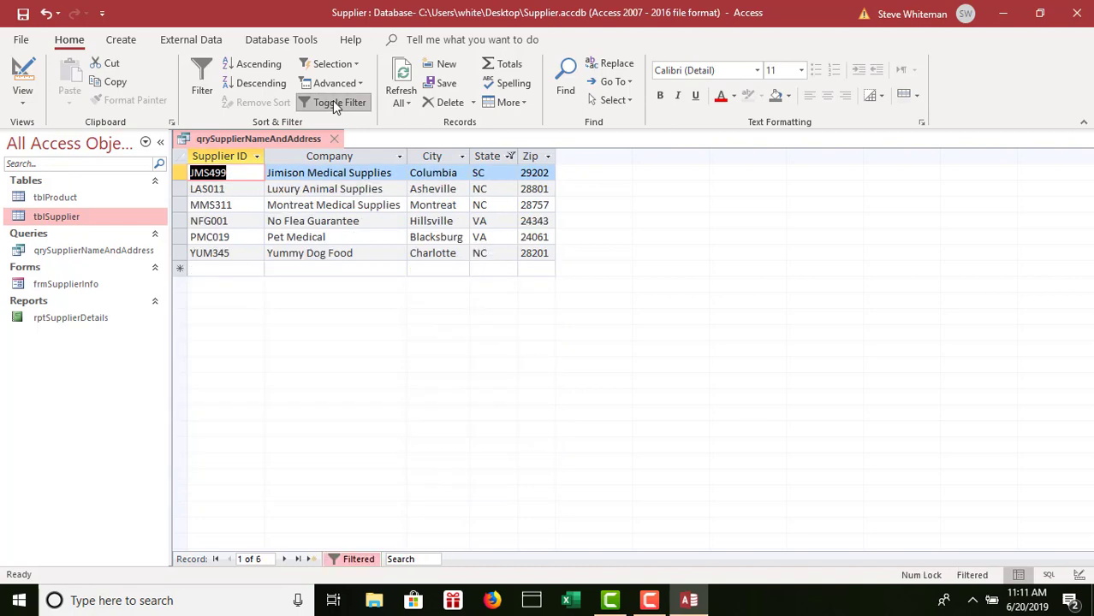
click(334, 104)
click(334, 103)
- Save the filtered qrySupplierNameAndAddress query and close it
click(24, 17)
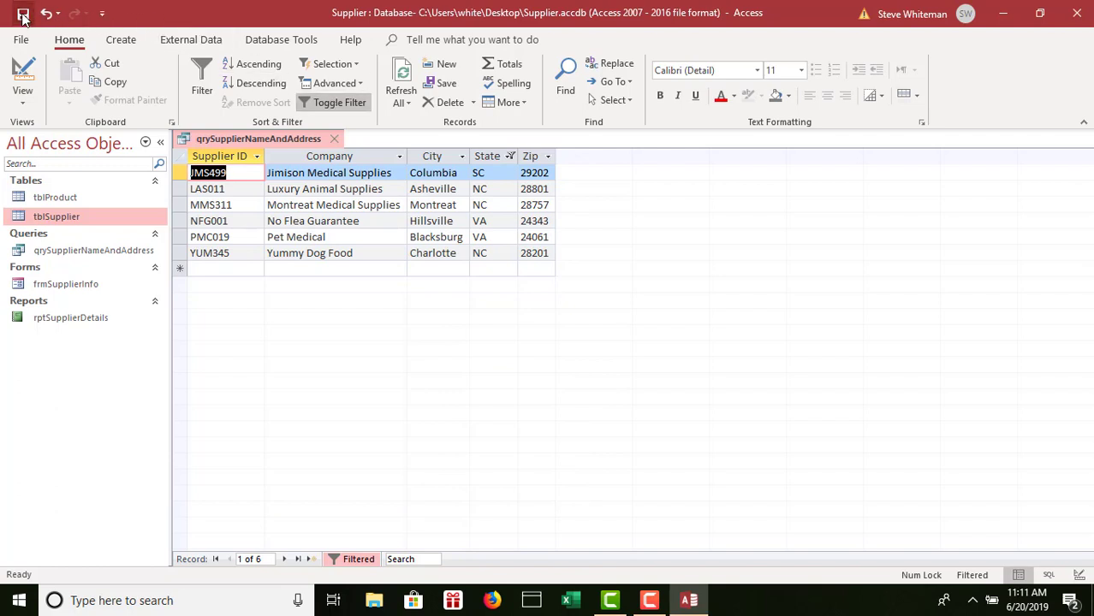
click(336, 139)
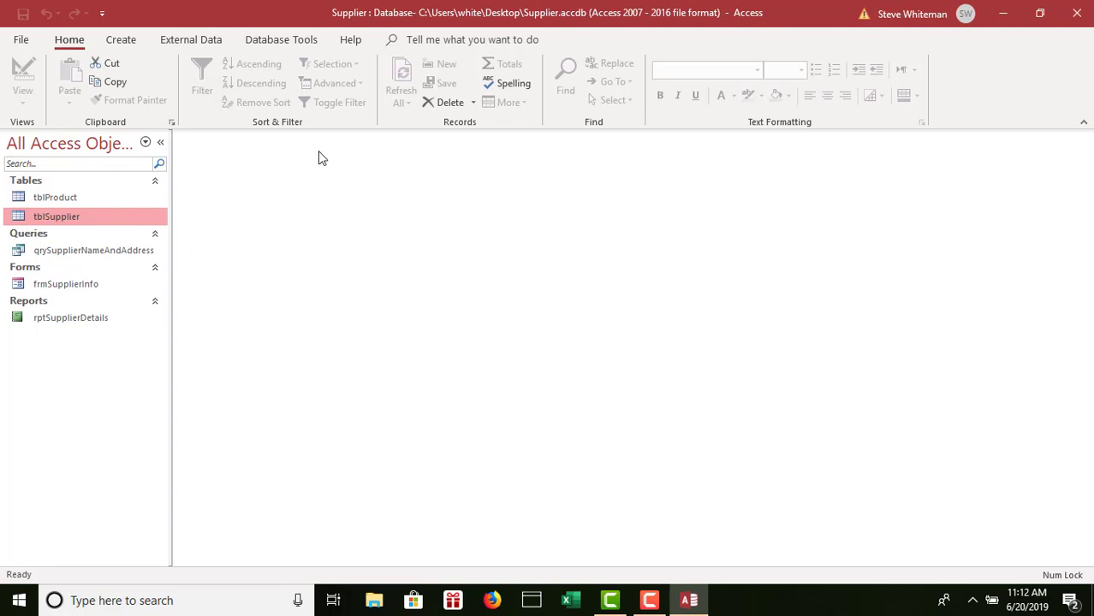
- Create another Query Design on tblSupplier, enlarging the table pane and its field list
click(128, 41)
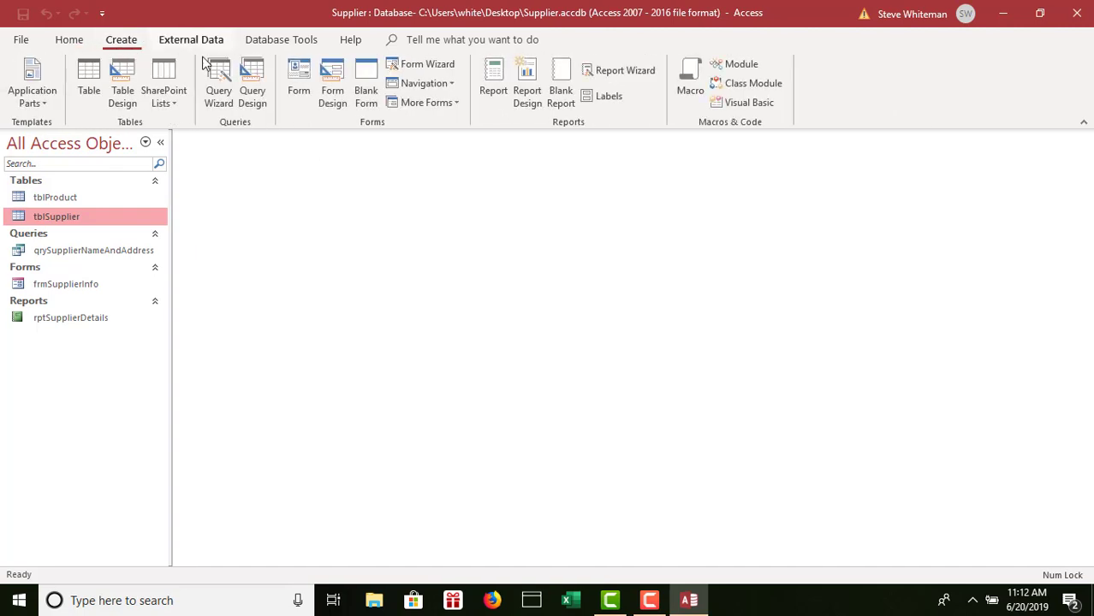
click(249, 76)
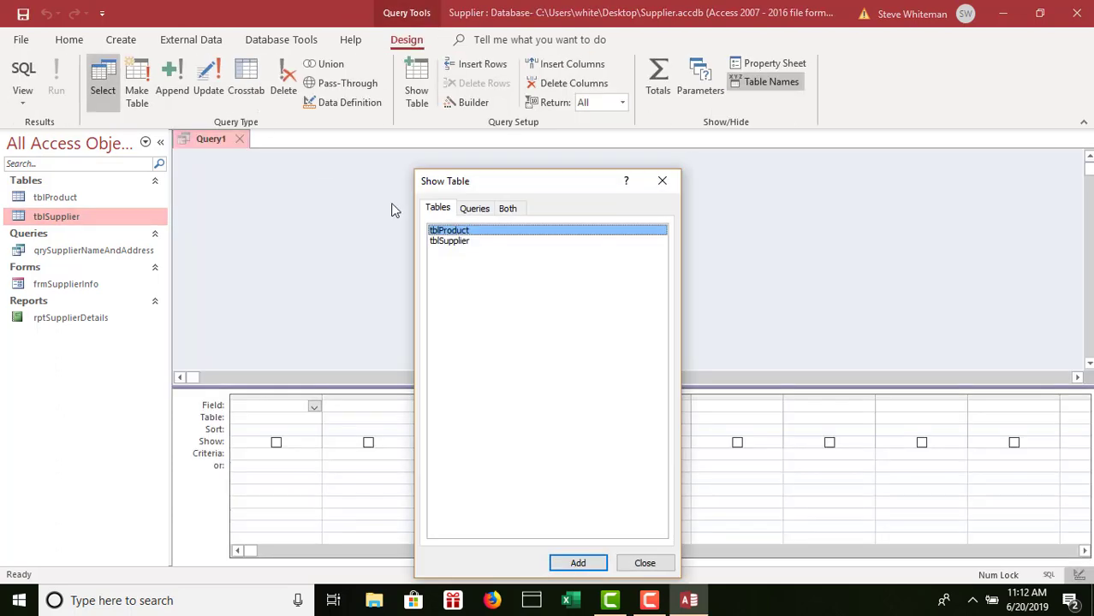
double_click(462, 242)
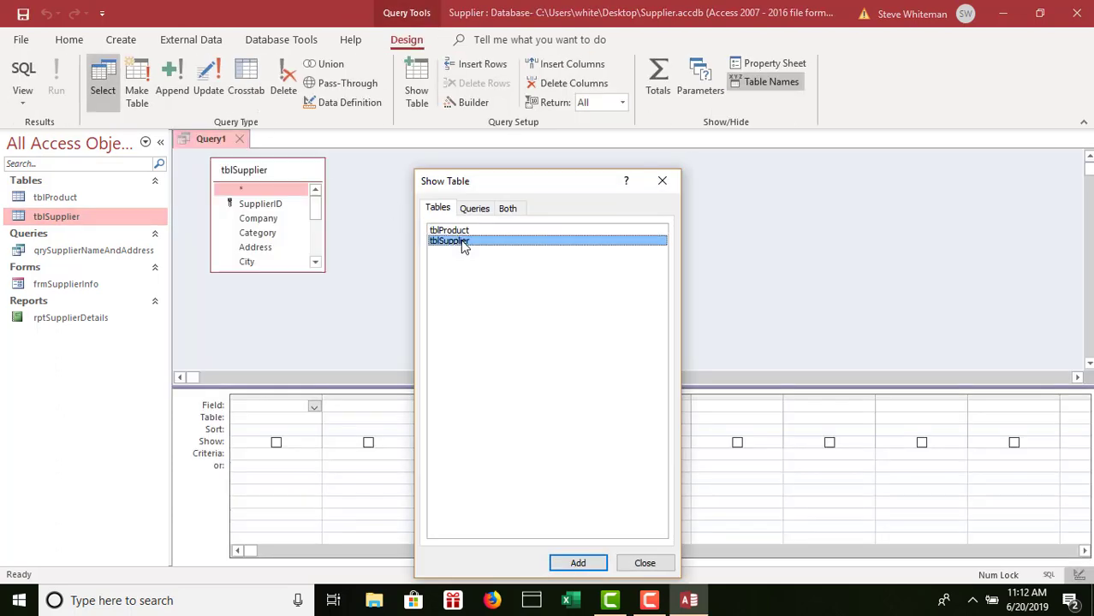
click(643, 564)
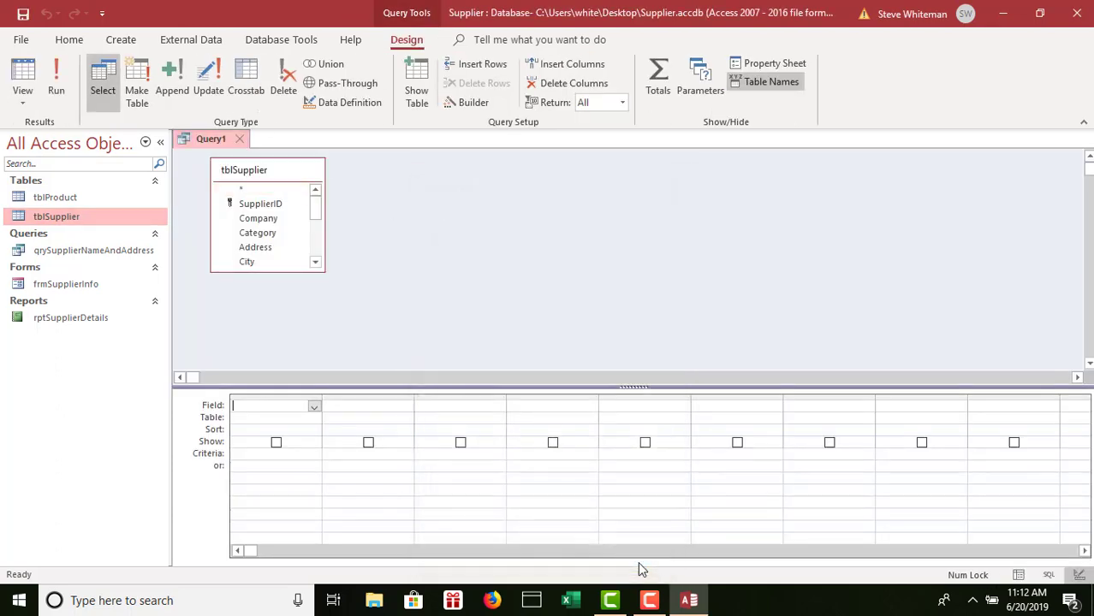
drag(523, 389, 522, 428)
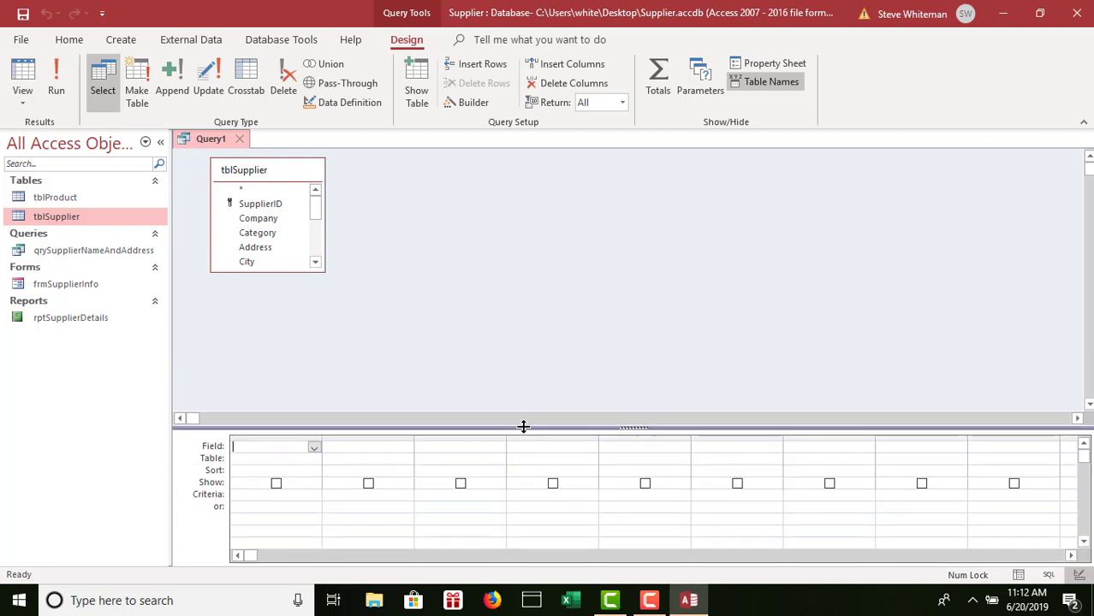
click(280, 273)
drag(279, 366, 283, 399)
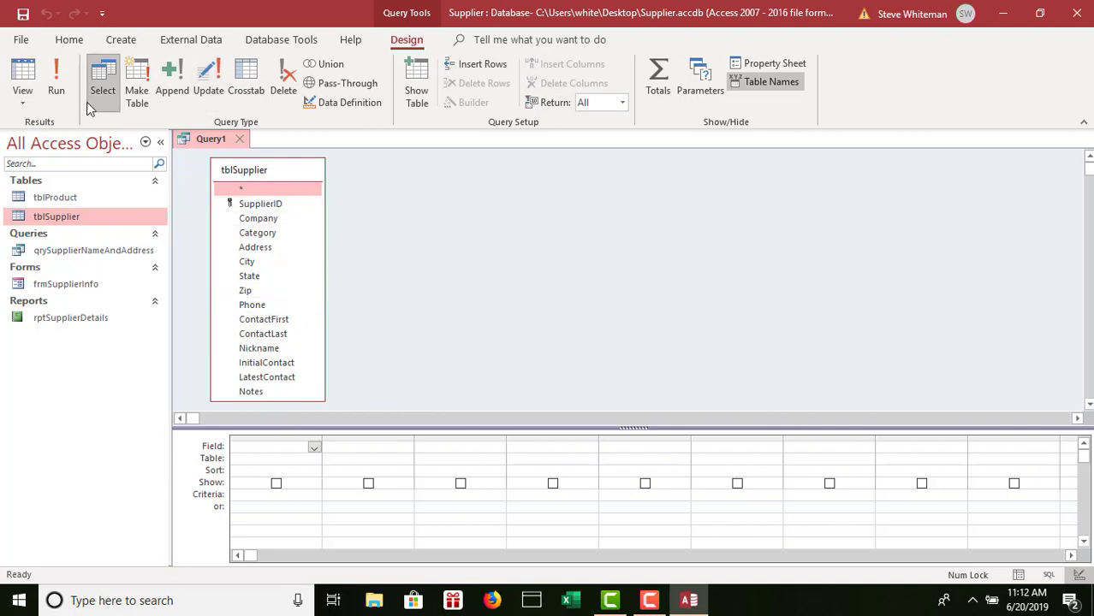
- Select all tblSupplier fields and drag them into the design grid, SupplierID through Notes
double_click(265, 172)
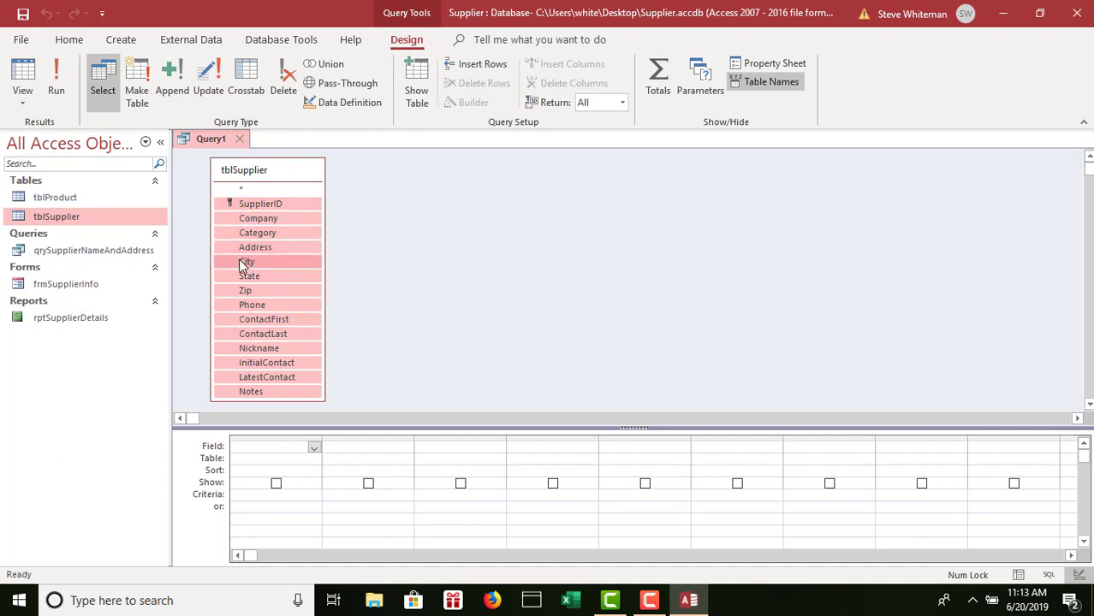
drag(243, 266, 258, 446)
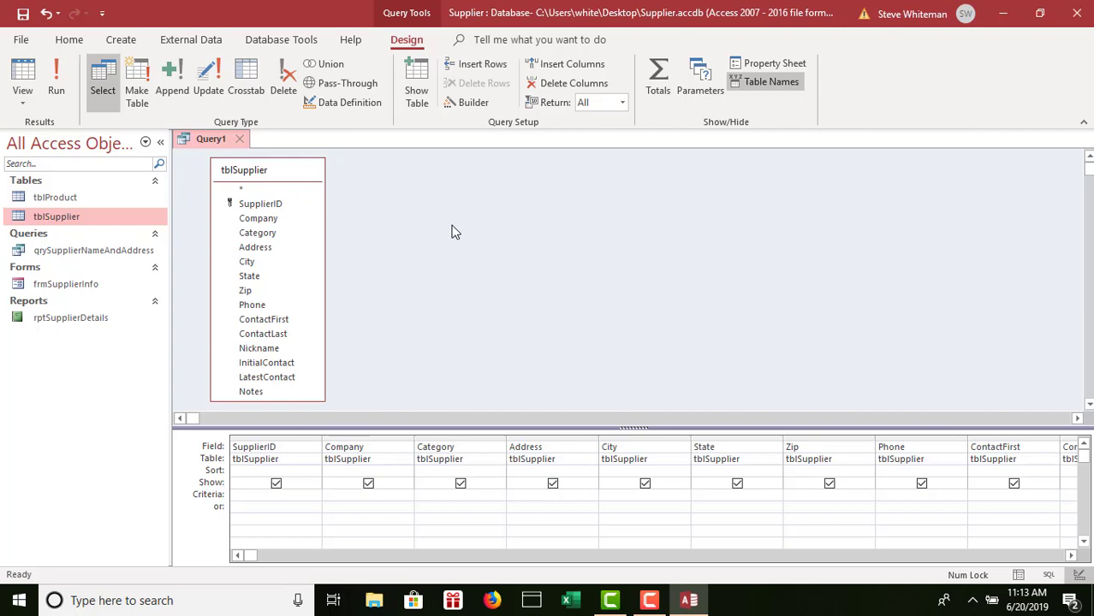
click(612, 496)
- Set the City criterion to Like "A*" and run the query to show the four matching suppliers
text(a)
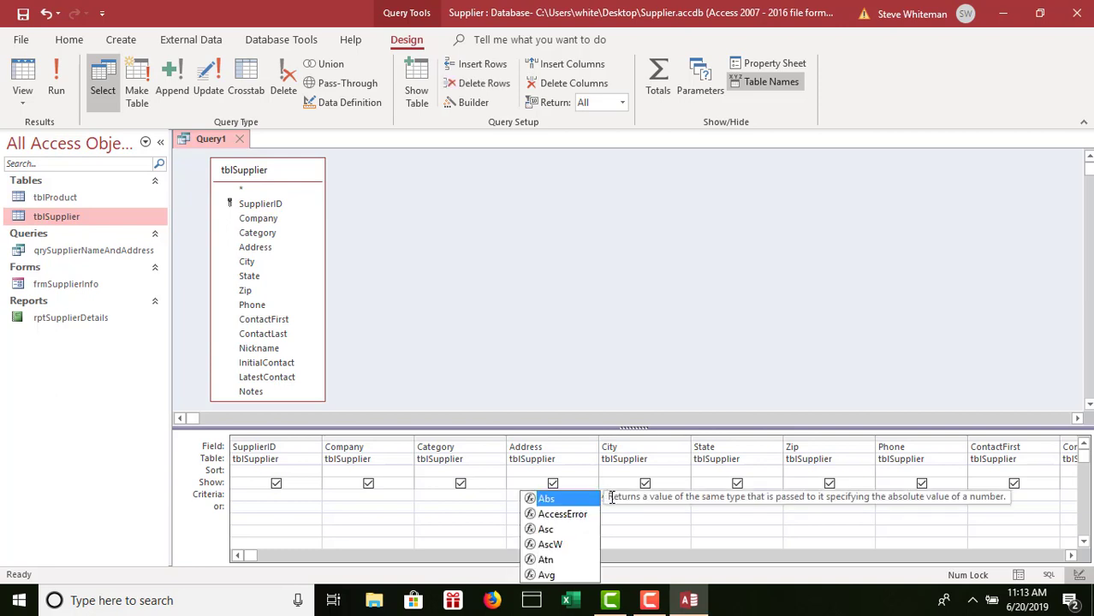
click(677, 333)
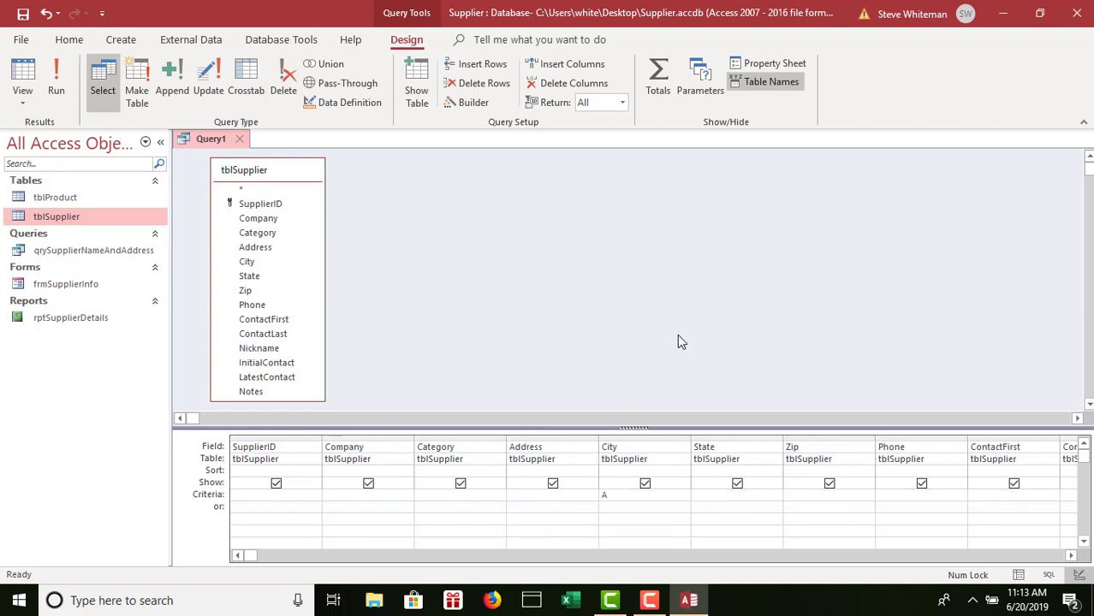
click(635, 495)
text(*)
key(Tab)
click(64, 70)
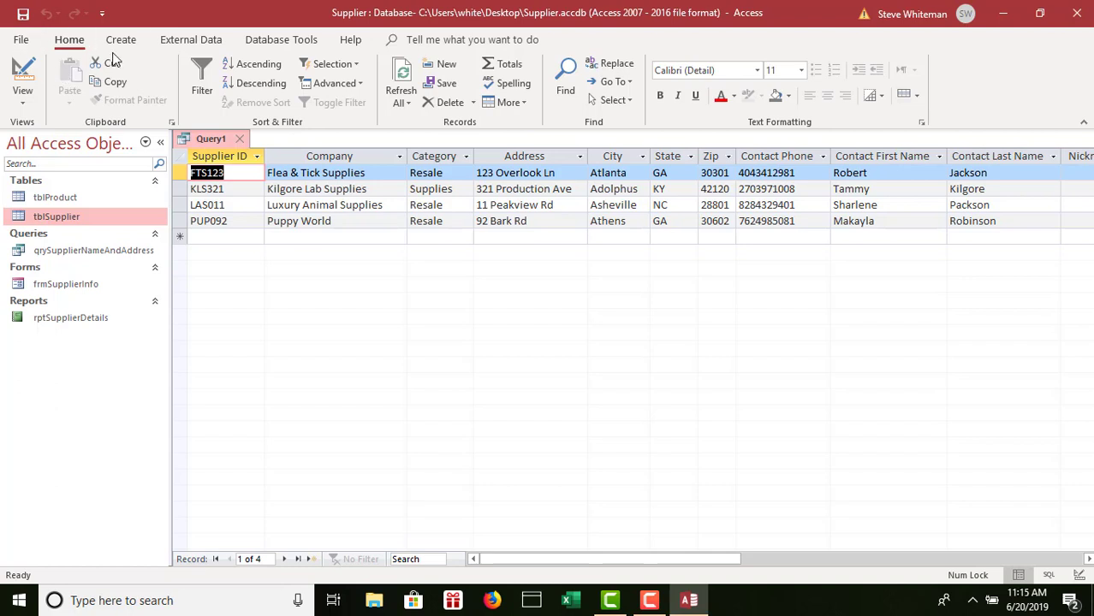
- Save Query1 under the name qryASelectedCities and close its tab
click(23, 14)
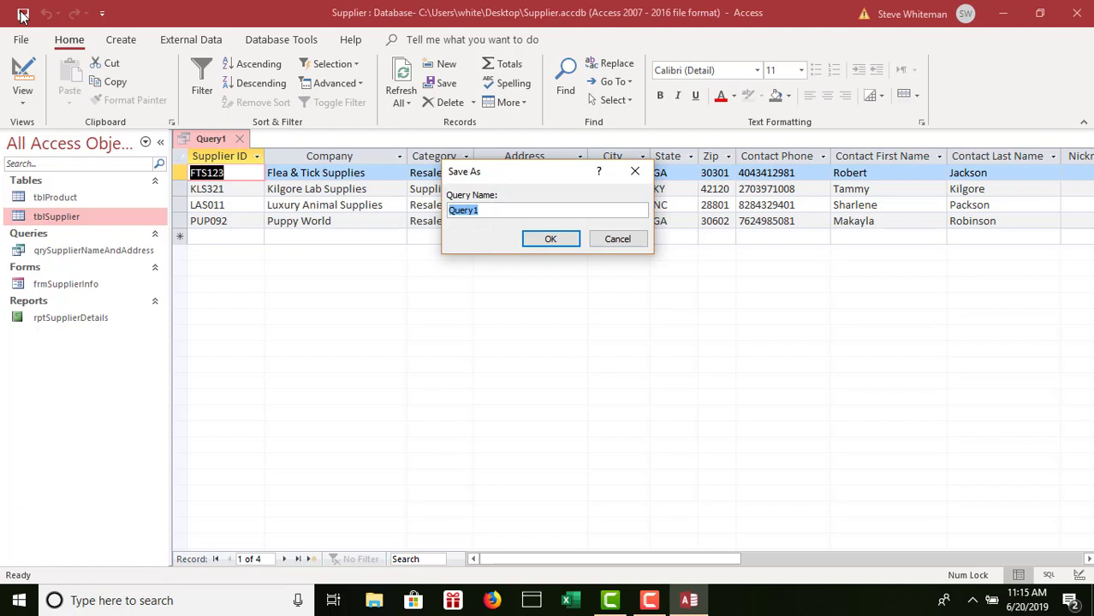
text(qryASelectedCities)
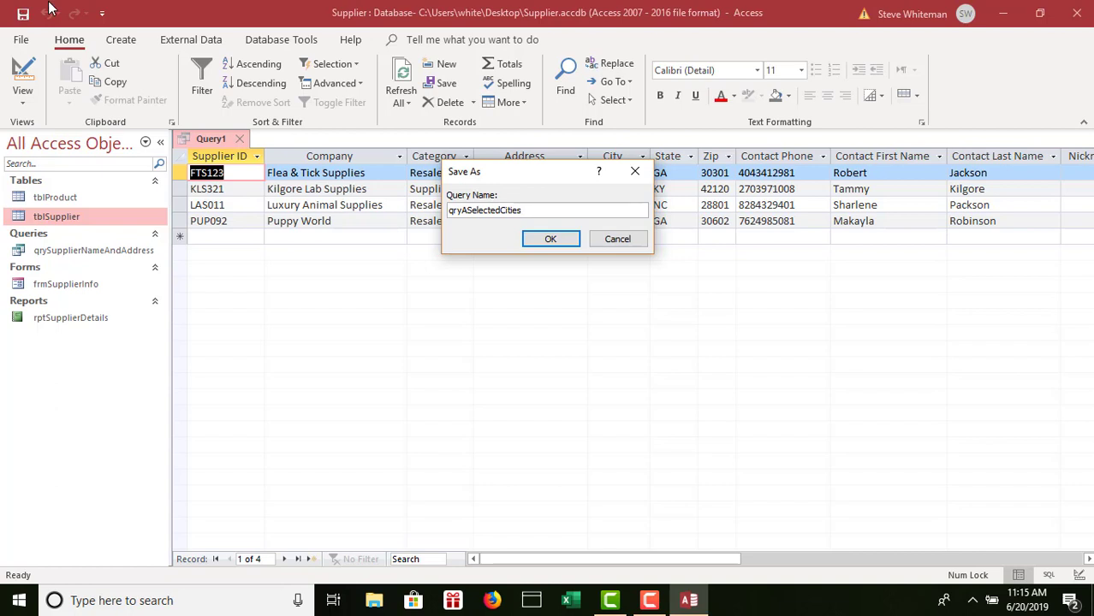
click(548, 240)
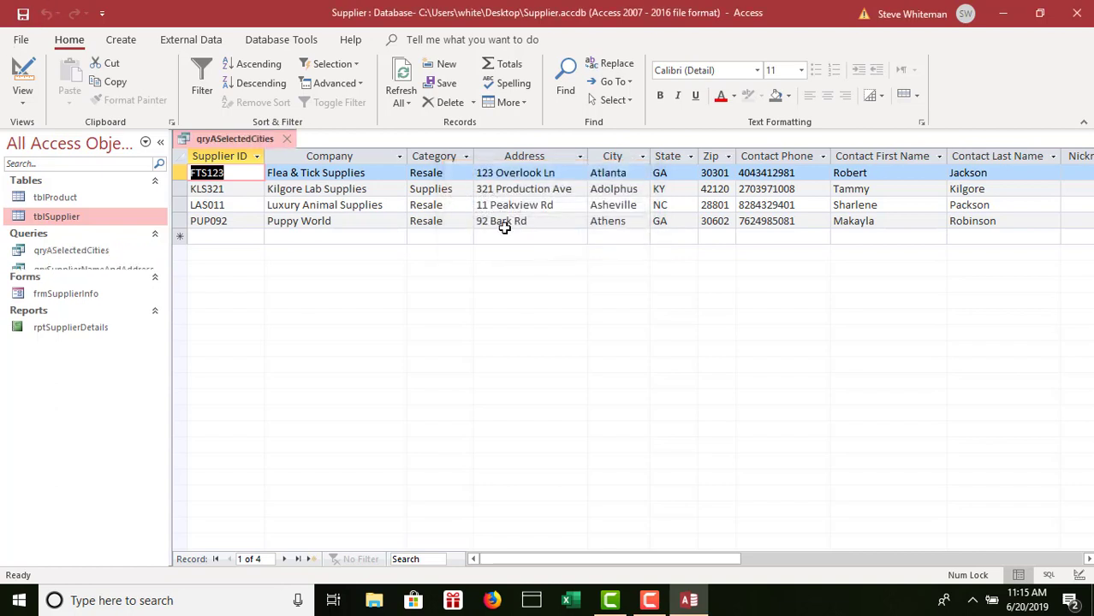
click(289, 142)
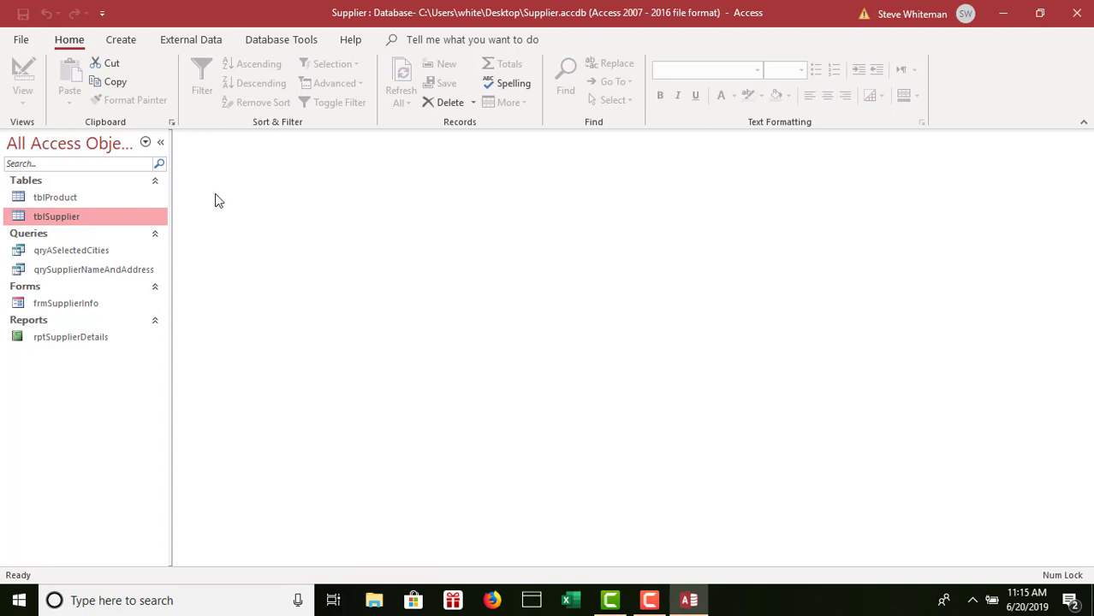
- Copy qryASelectedCities in the navigation pane and paste it as qryOtherSelectedCities
click(90, 250)
right_click(90, 249)
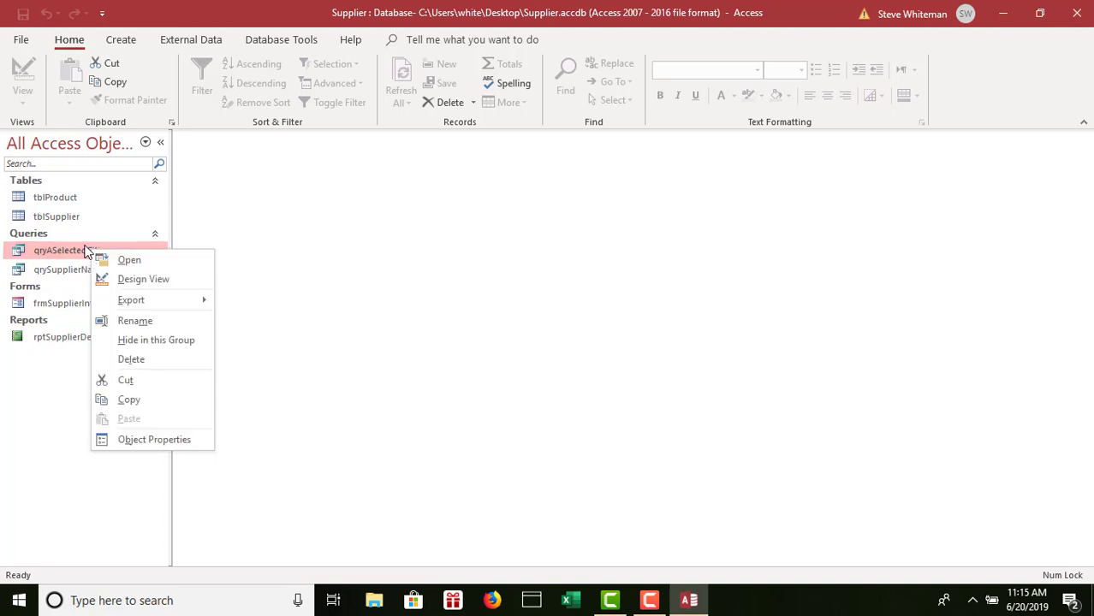
click(127, 398)
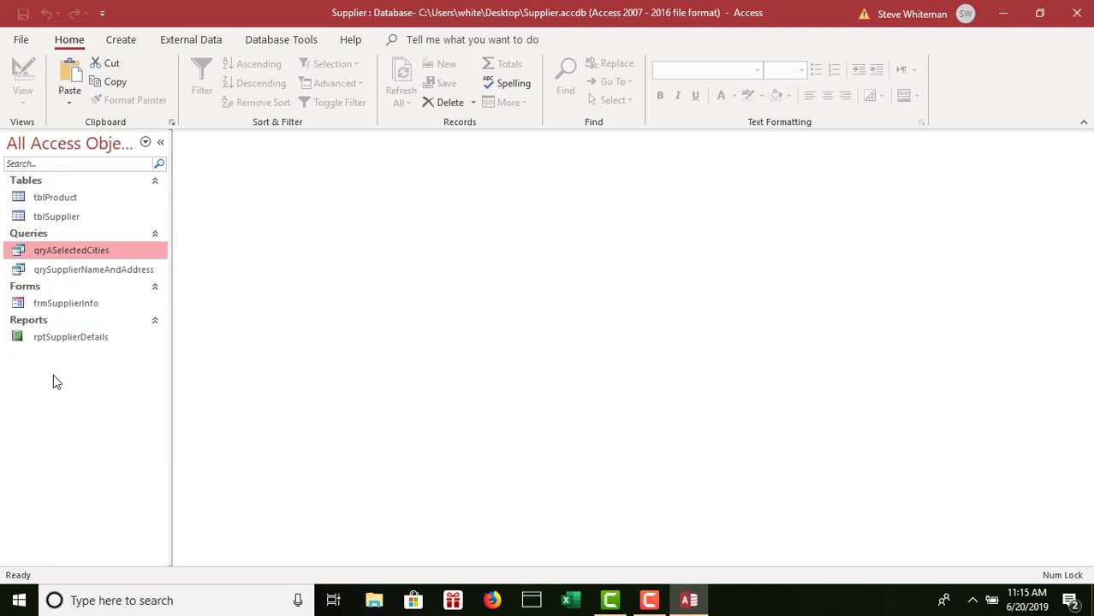
right_click(53, 375)
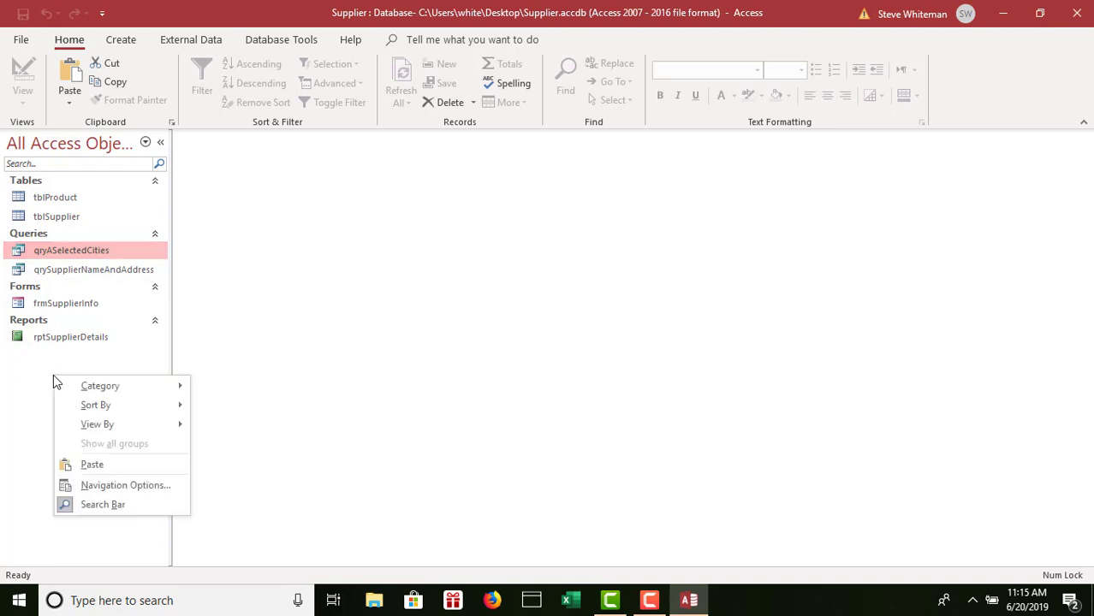
click(91, 463)
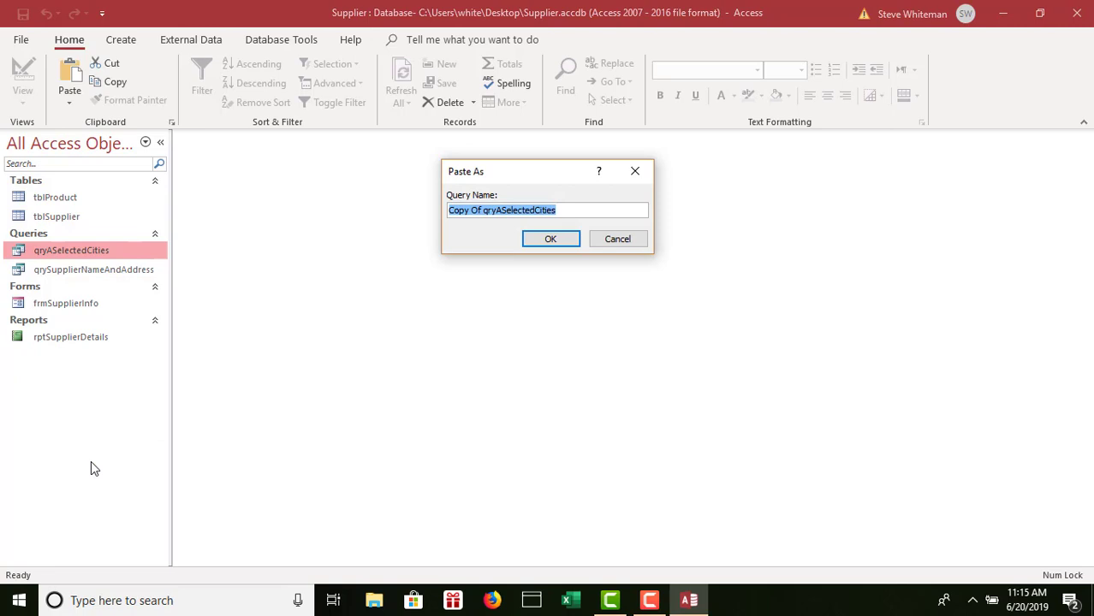
text(qry)
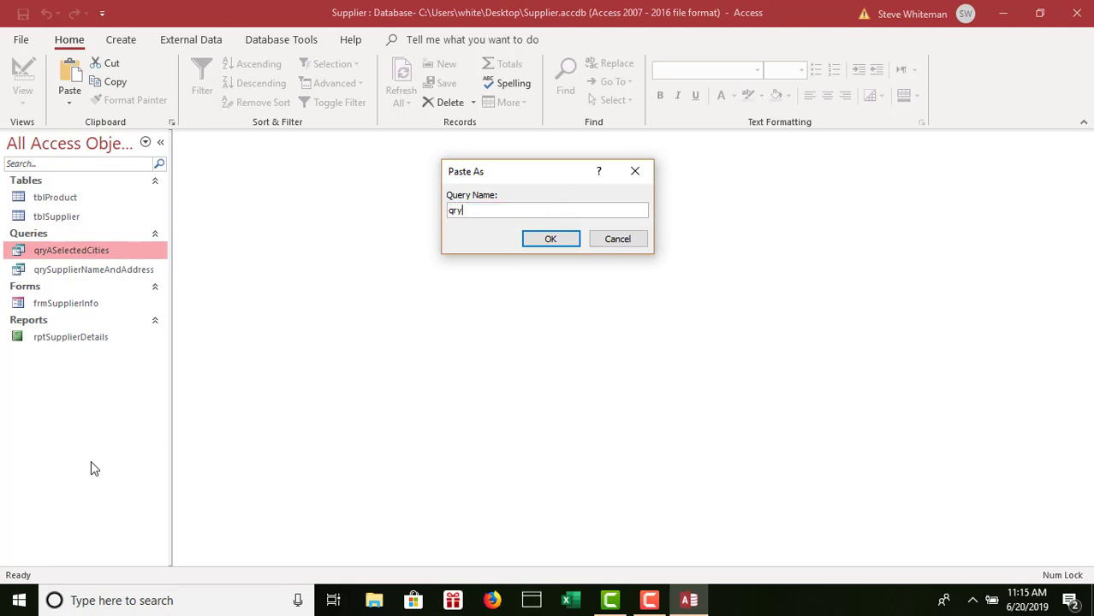
text(OtherSelectedCities)
click(552, 242)
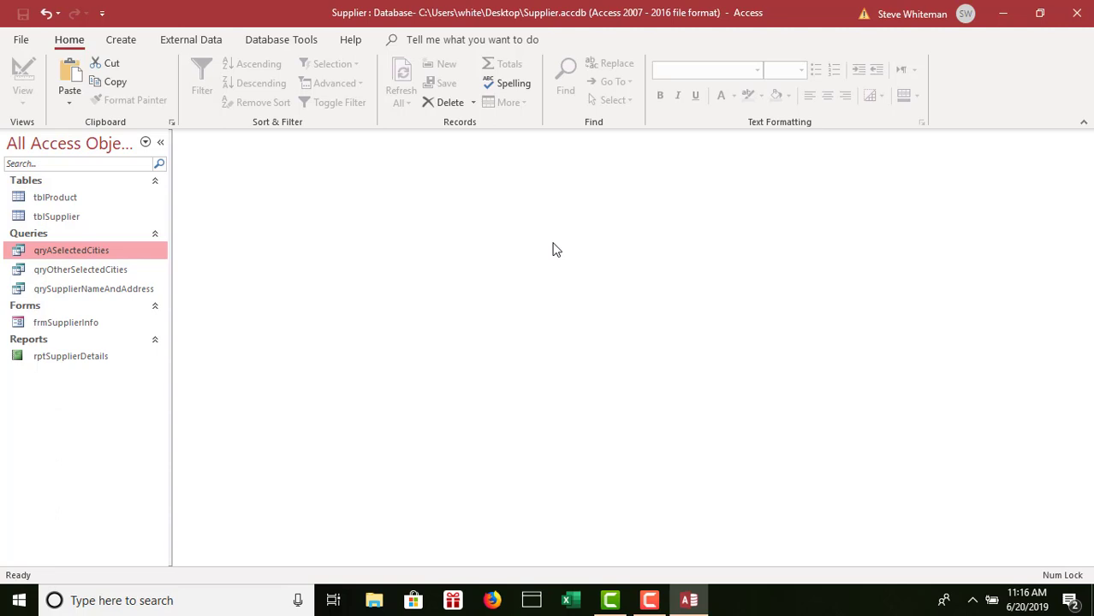
- Open qryOtherSelectedCities in Design view and delete its Like "A*" City criterion
right_click(102, 268)
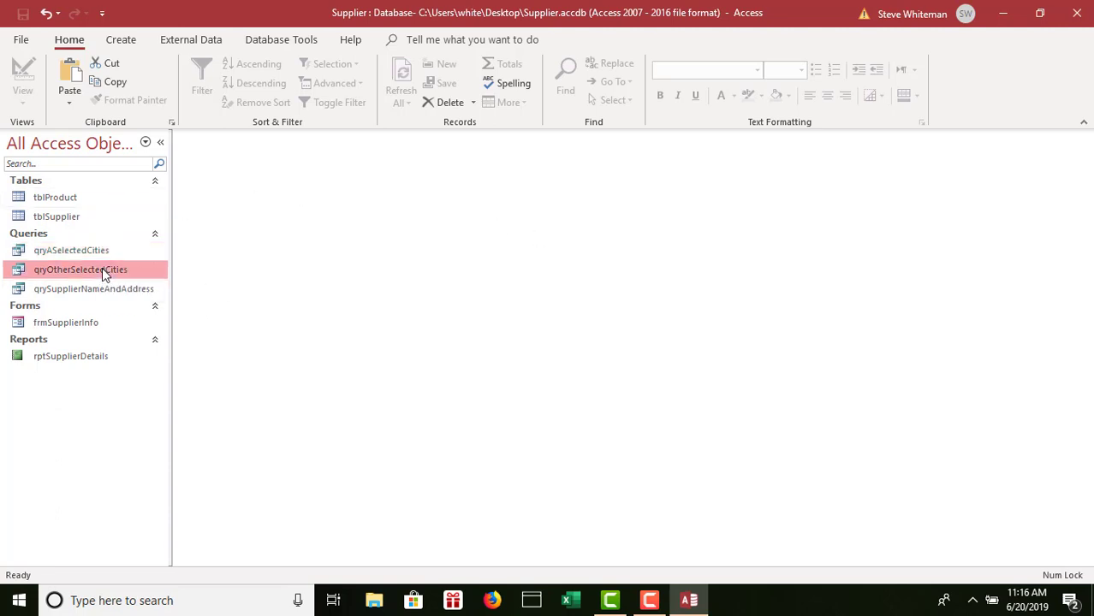
click(156, 298)
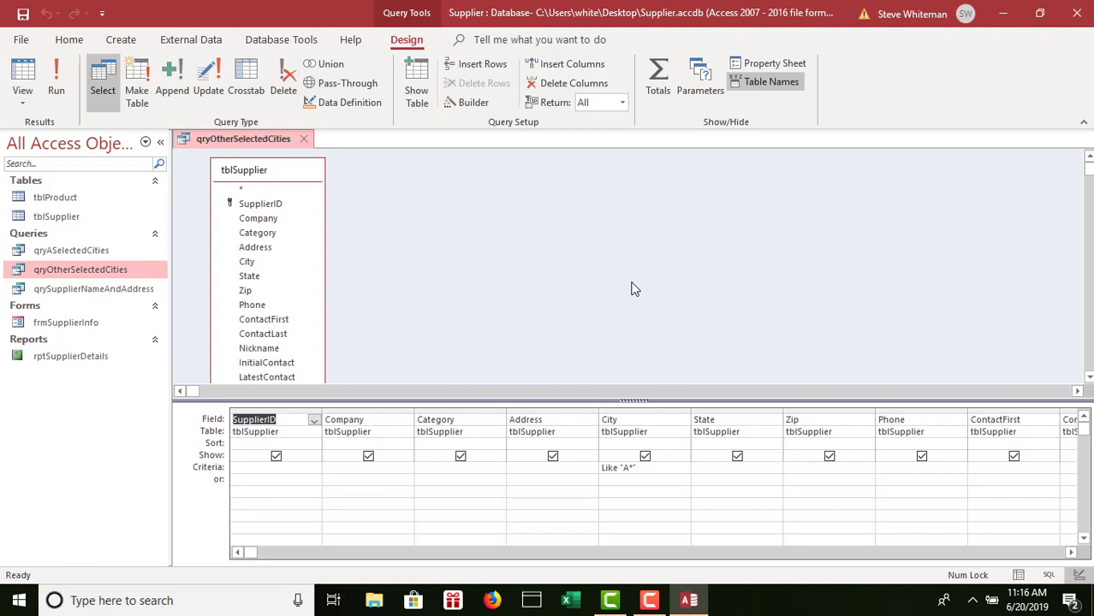
click(651, 470)
drag(637, 468, 618, 468)
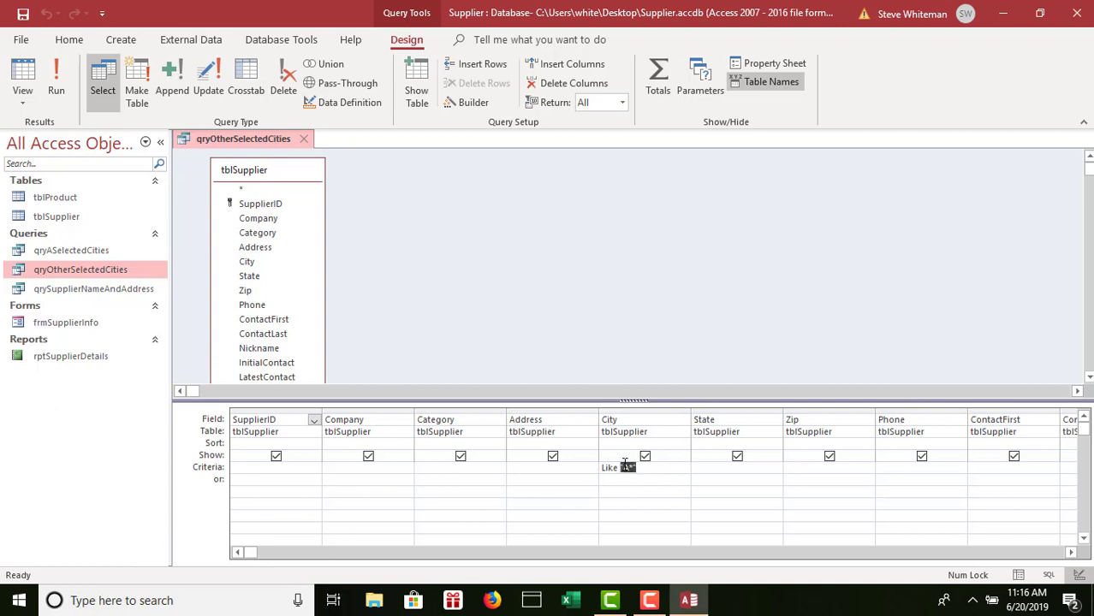
key(End)
click(600, 467)
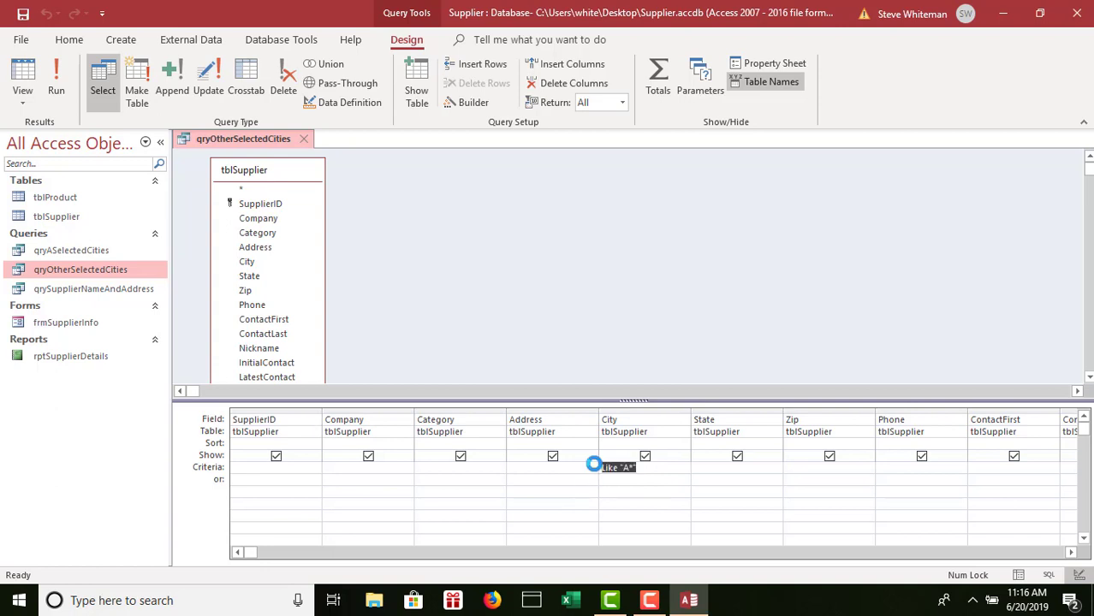
key(Delete)
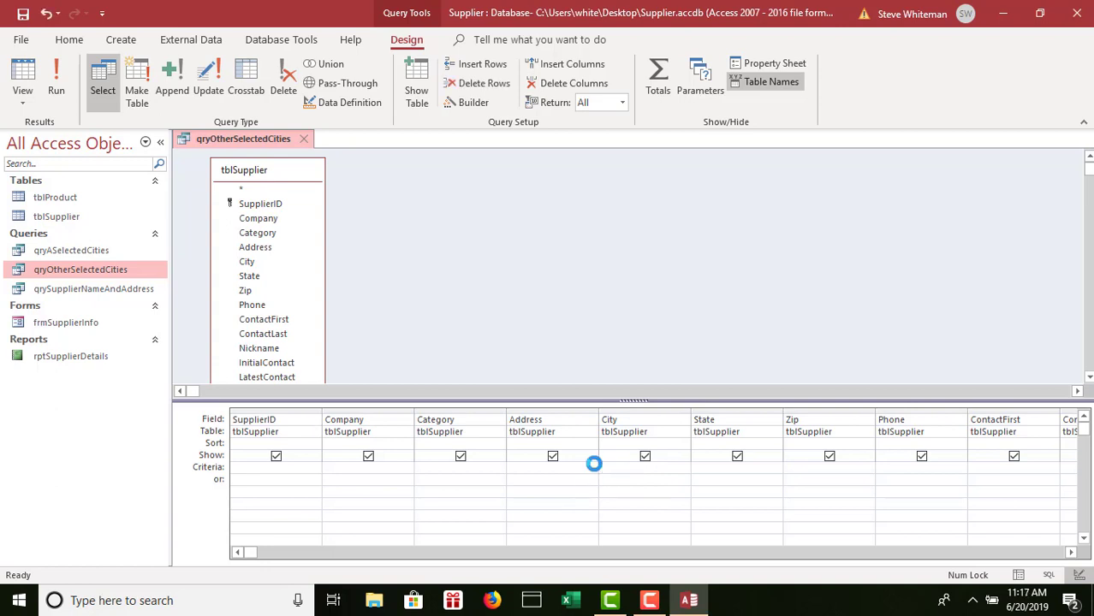
- Enter Not In (Boston,Charlotte,Billings) as the City criterion and run the query for 17 records
text(Not )
text(In)
text(()
text((B)
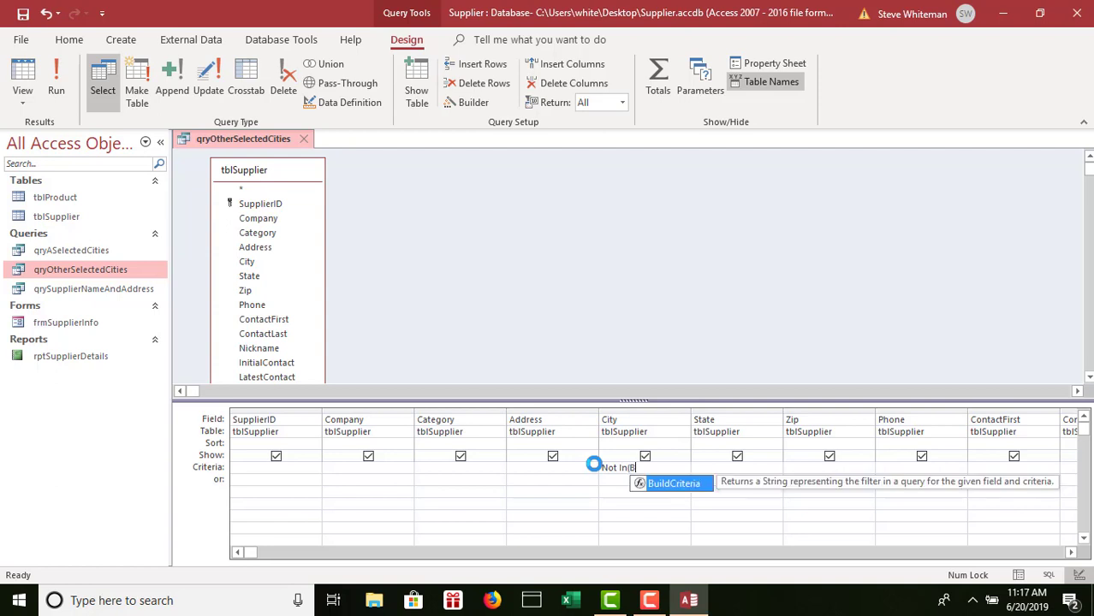
text(oston)
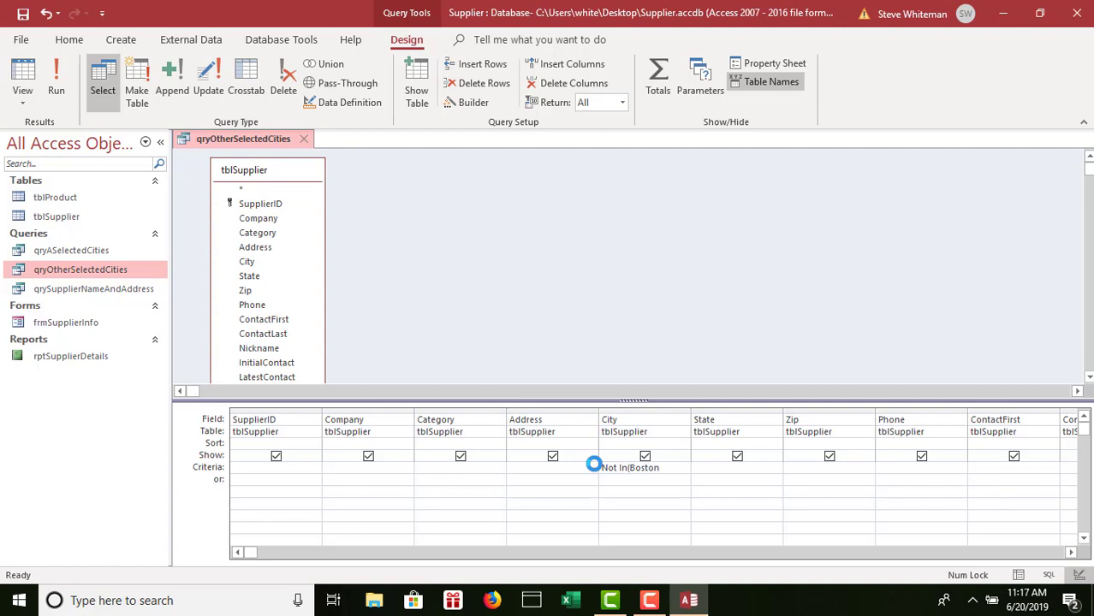
text(,C)
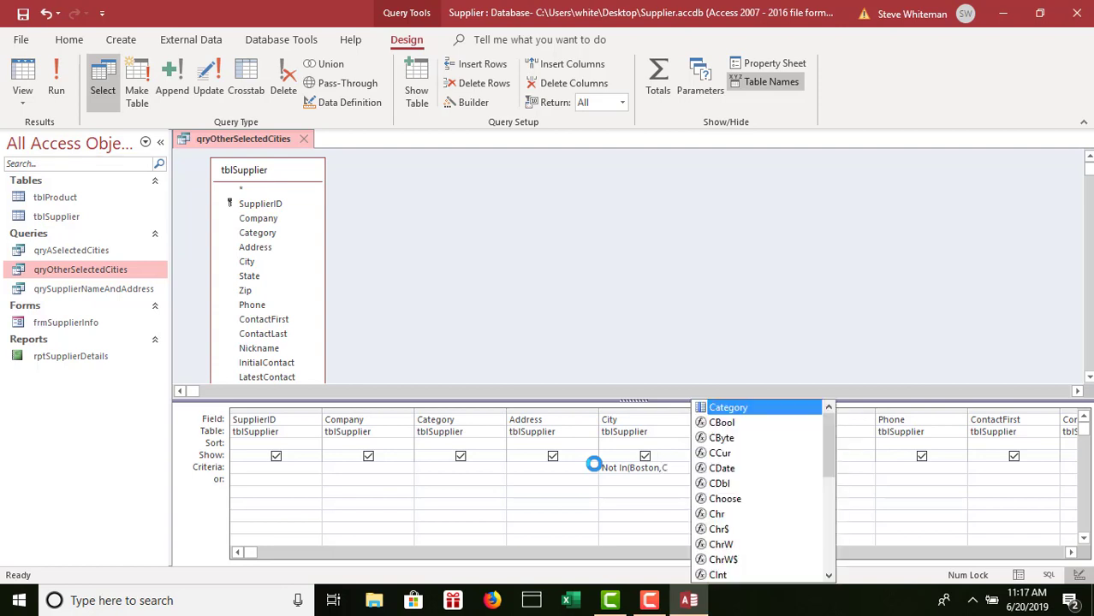
text(har)
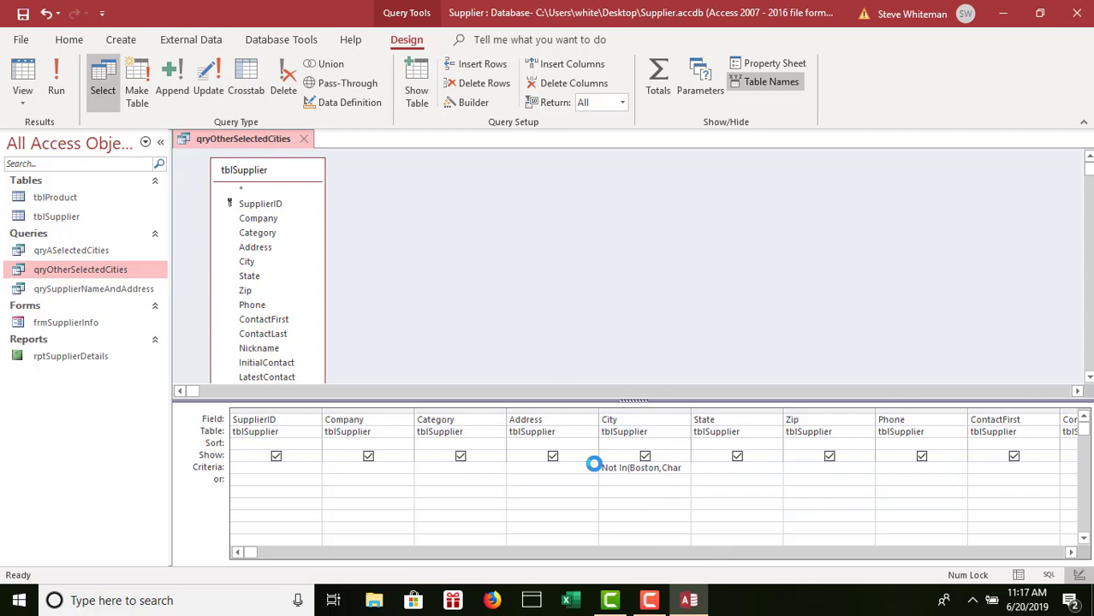
text(lotte,Billings))
key(Return)
click(58, 75)
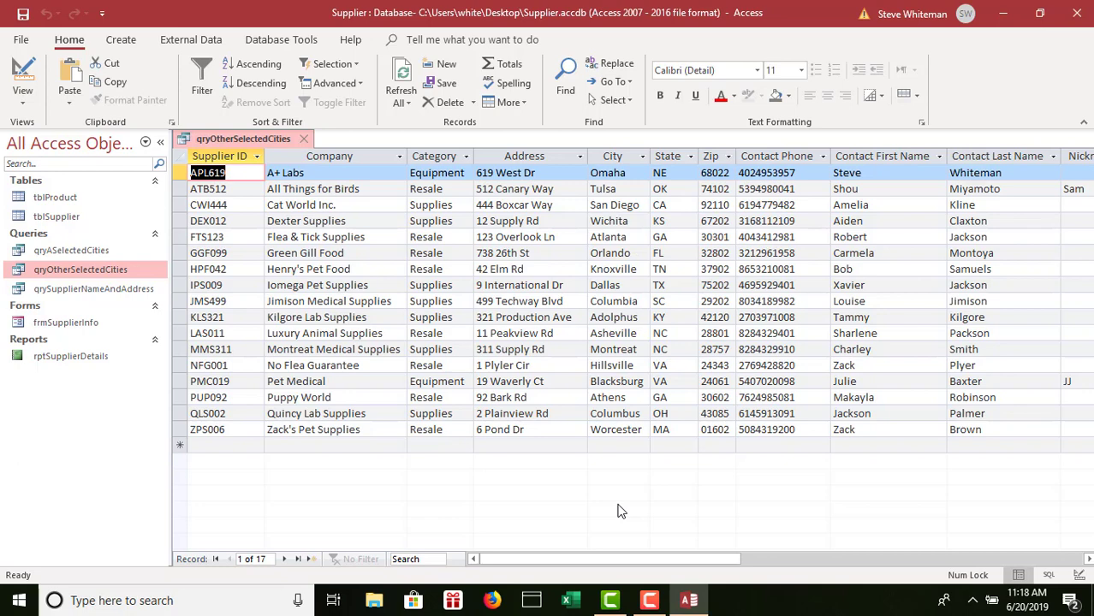
- Save the changes to qryOtherSelectedCities and close its tab
click(23, 19)
click(307, 140)
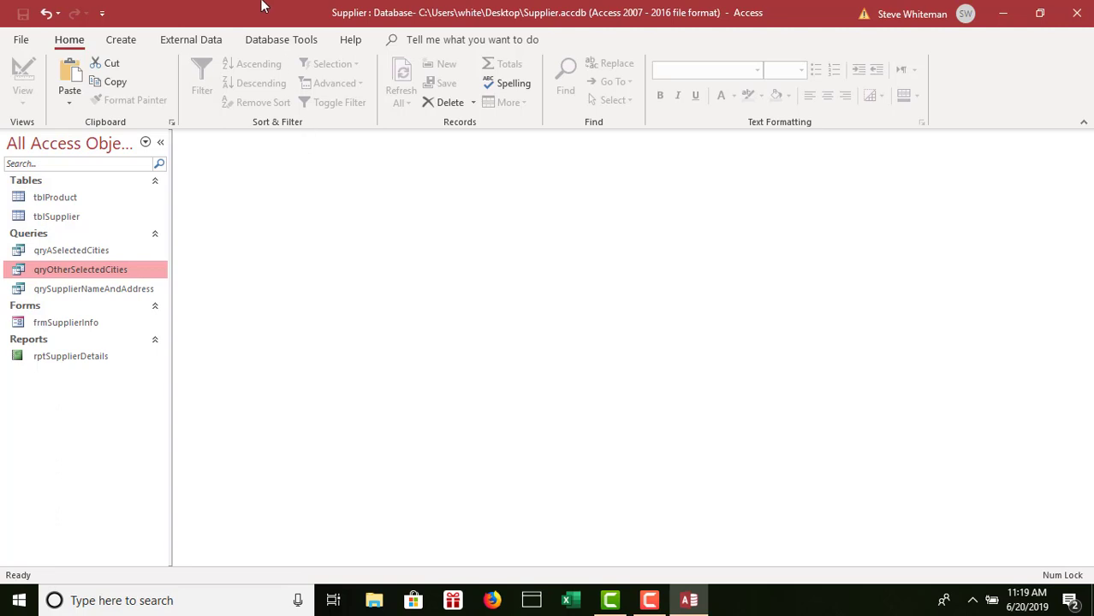
- Create a new query in Design view with tblSupplier added
click(124, 43)
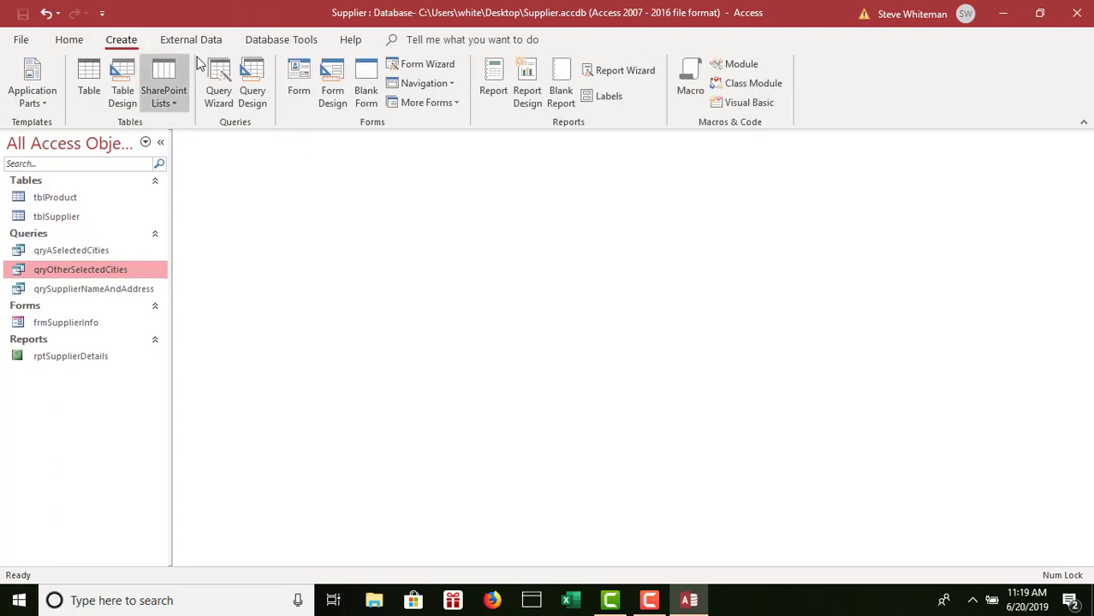
click(250, 86)
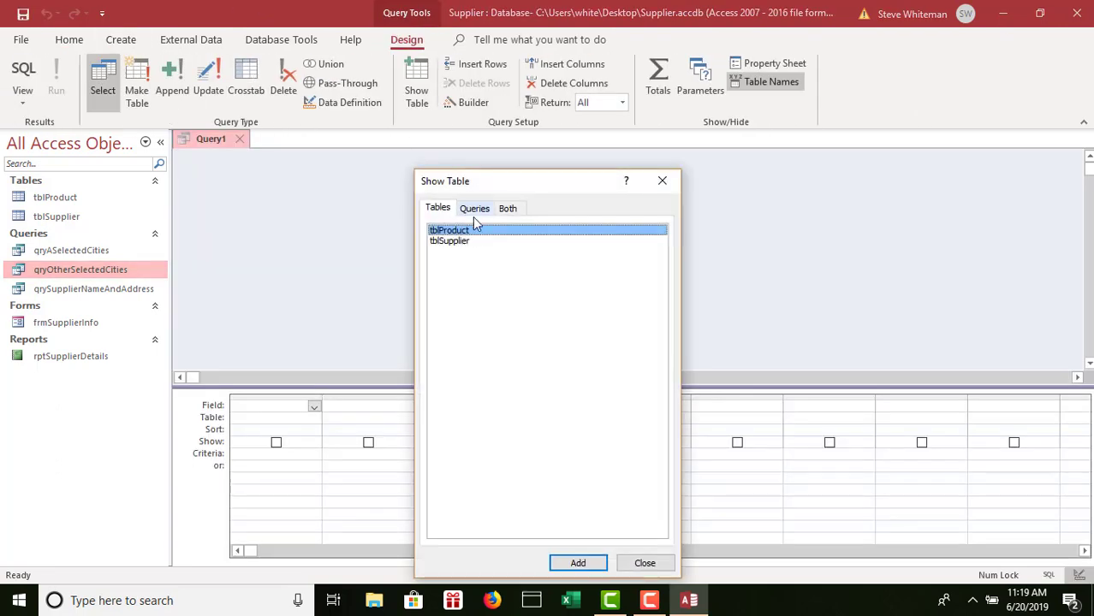
double_click(471, 240)
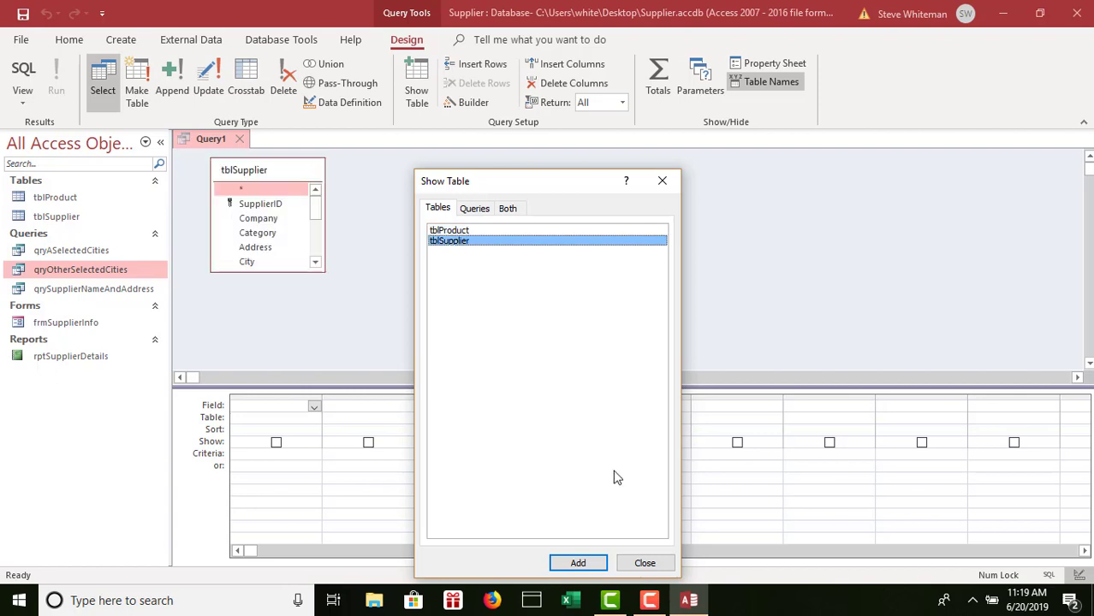
click(647, 567)
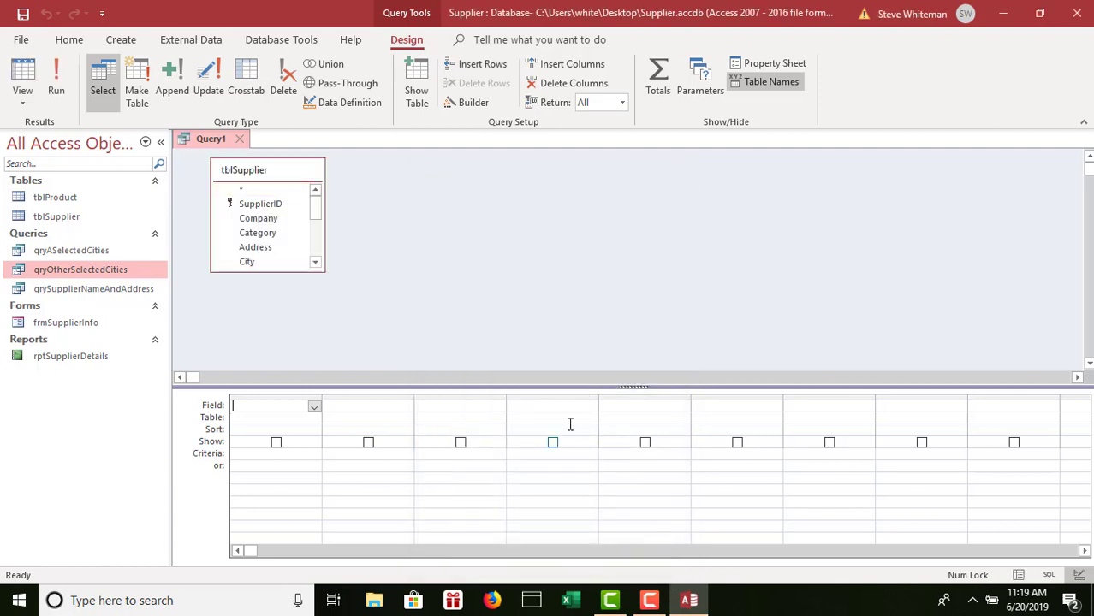
- Enlarge the tblSupplier field list and drag all its fields into the design grid
drag(541, 384, 539, 441)
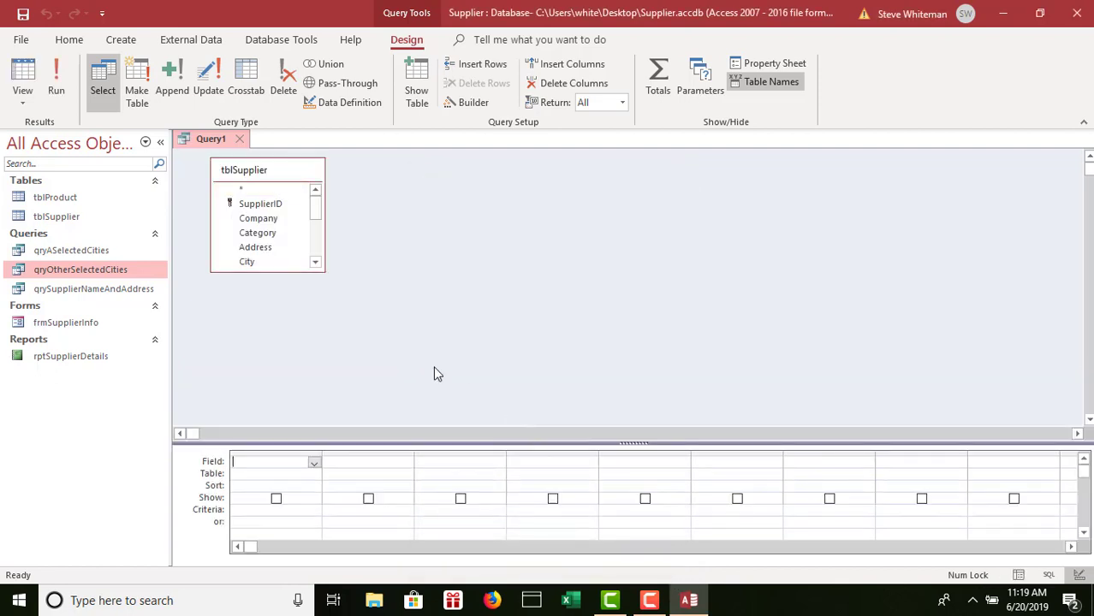
drag(287, 272, 289, 400)
click(424, 333)
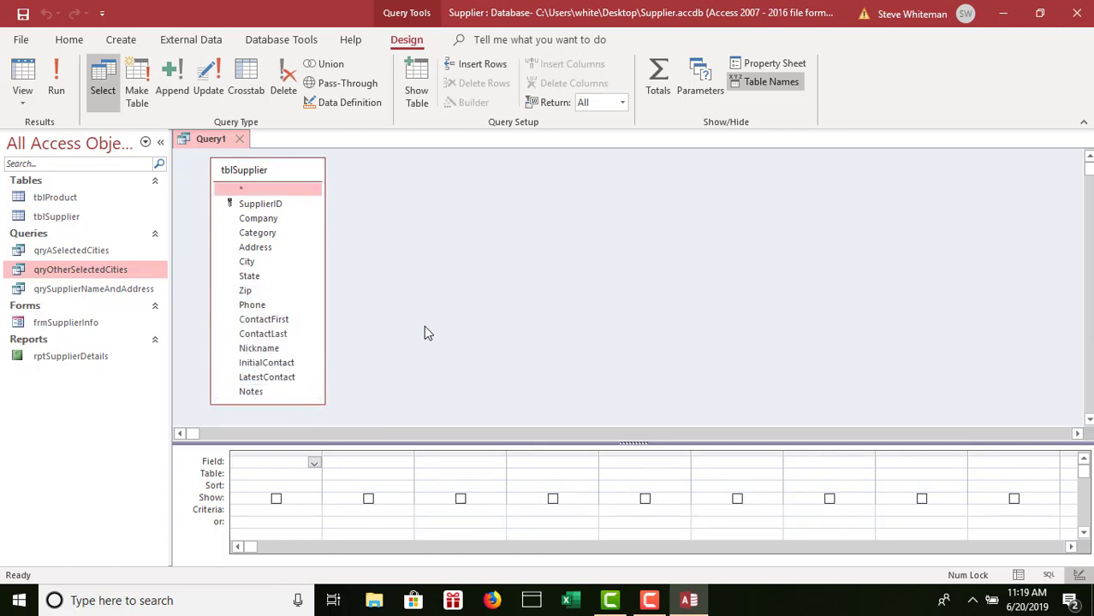
double_click(275, 173)
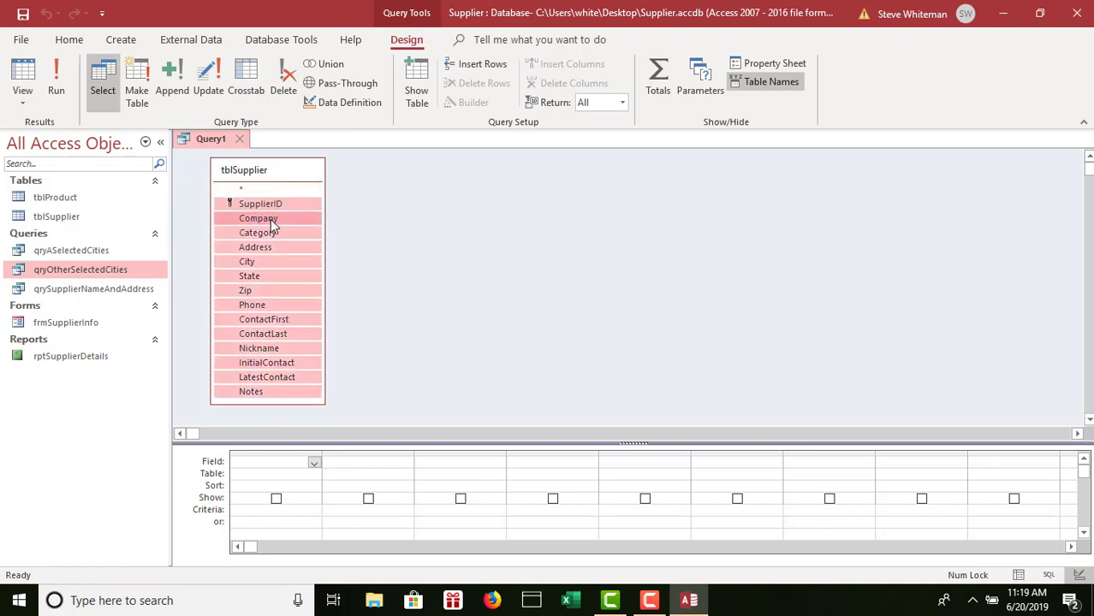
drag(276, 220, 264, 461)
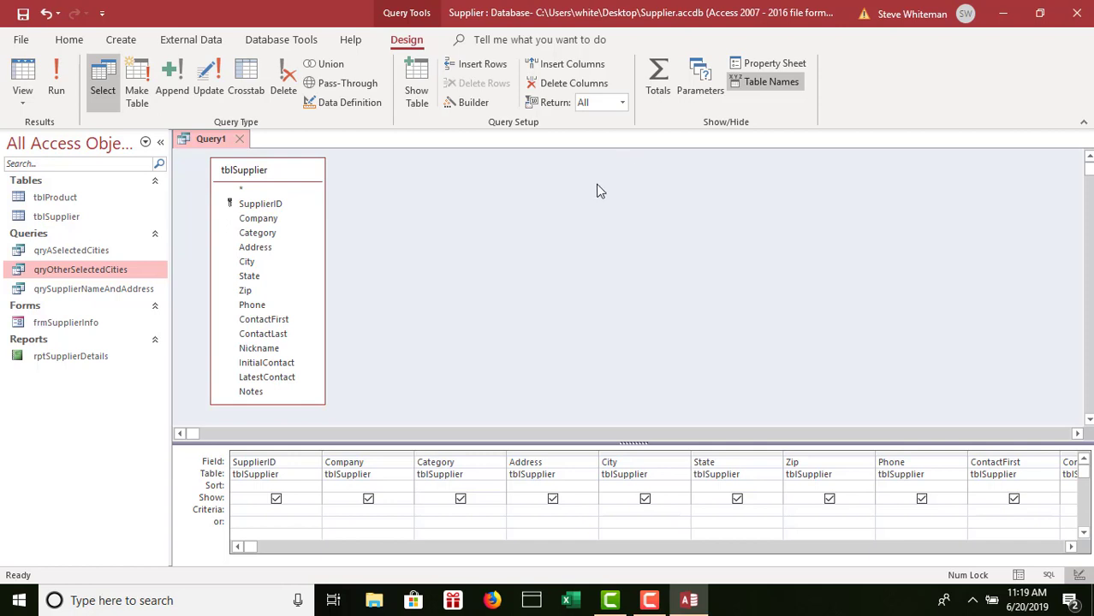
- Set the Company column to sort Descending
click(389, 485)
click(407, 484)
click(364, 509)
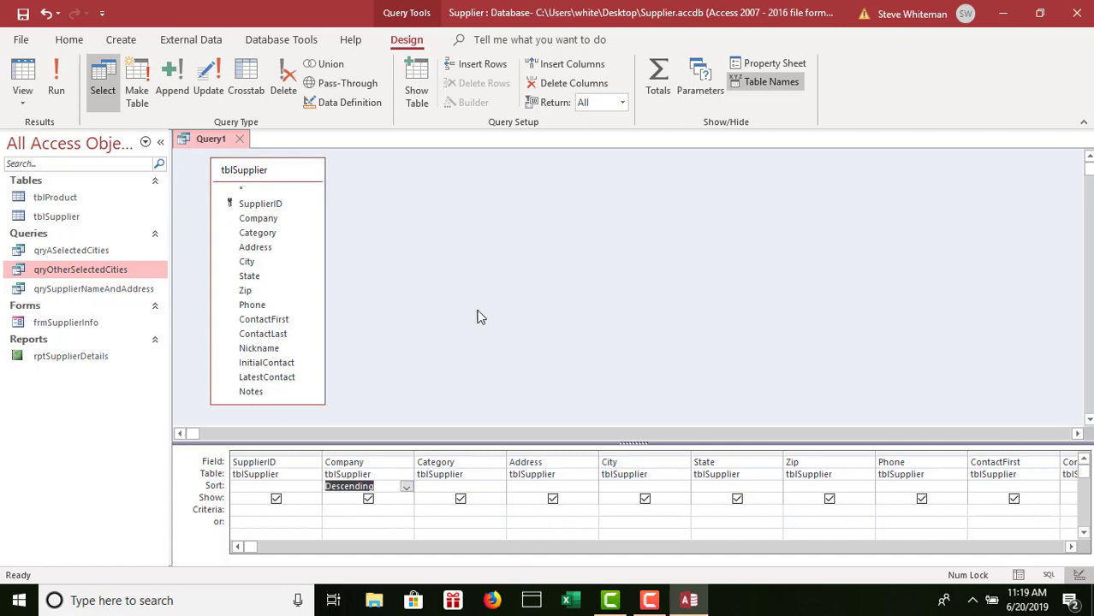
- Enter In ("GA","MA","NC") as the State criterion
click(708, 510)
text(in)
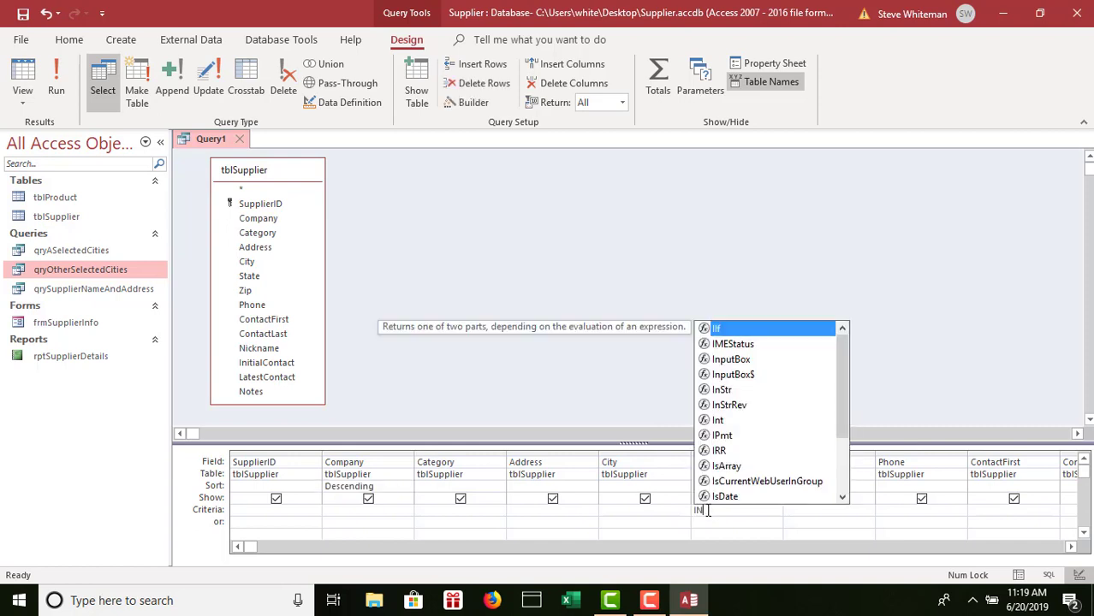
text(()
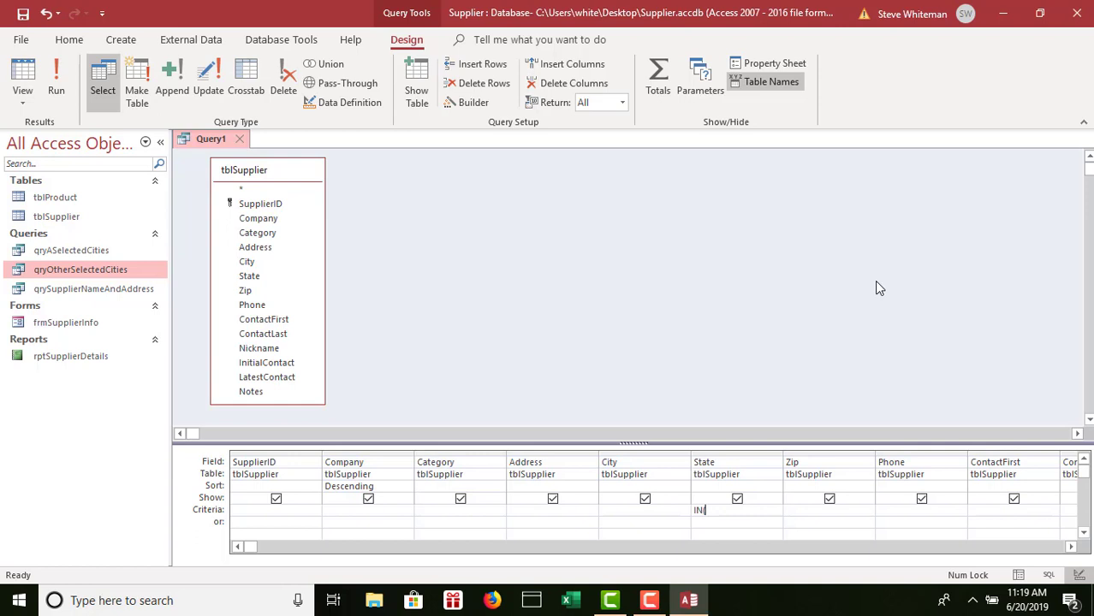
text(GA","MA",")
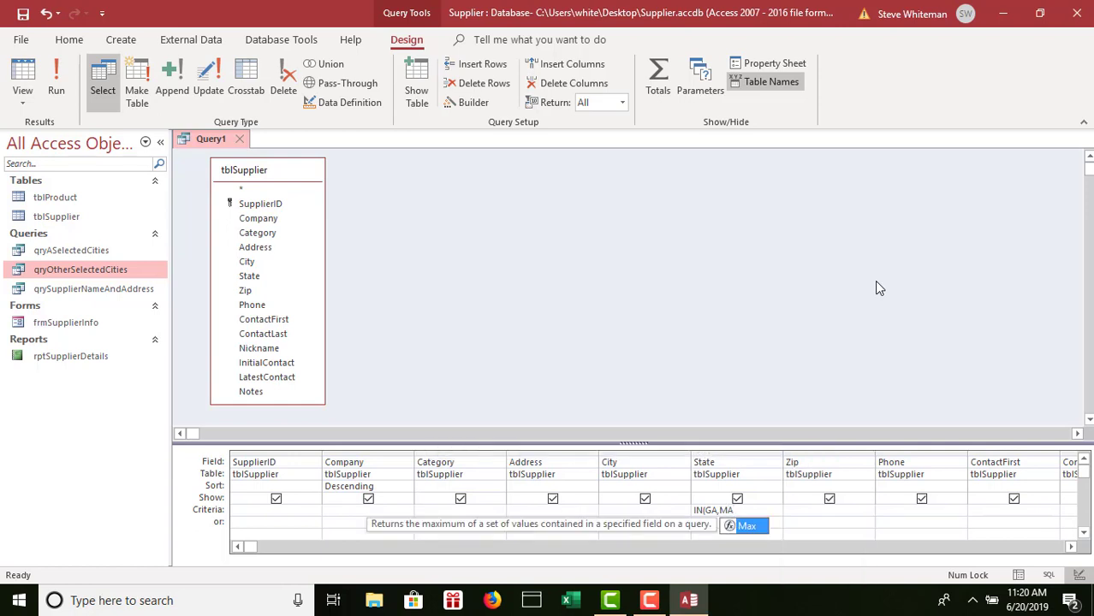
text(NC")
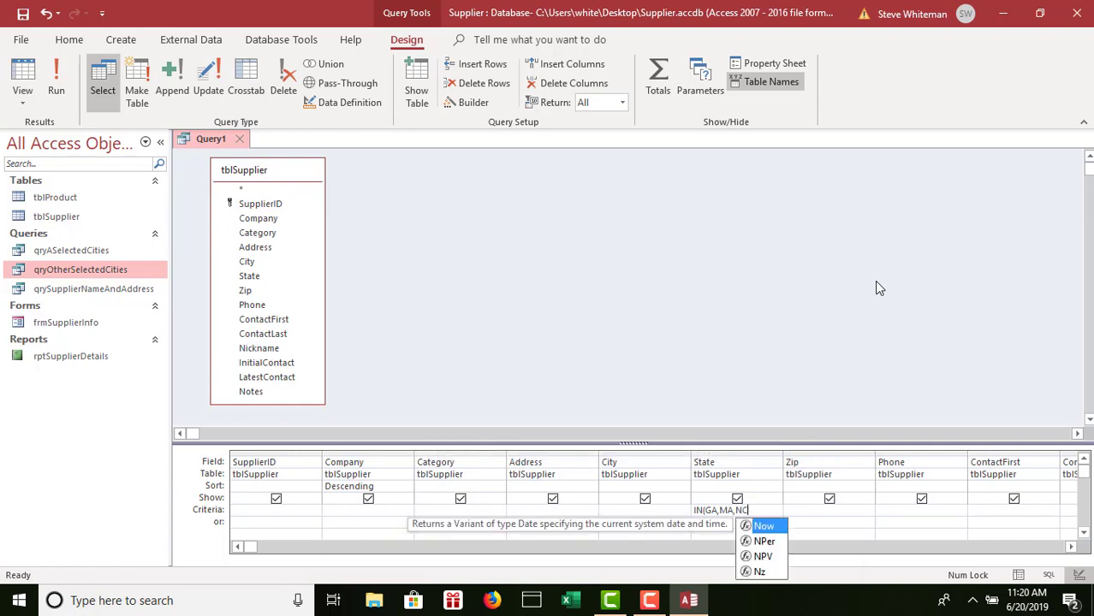
text())
key(Tab)
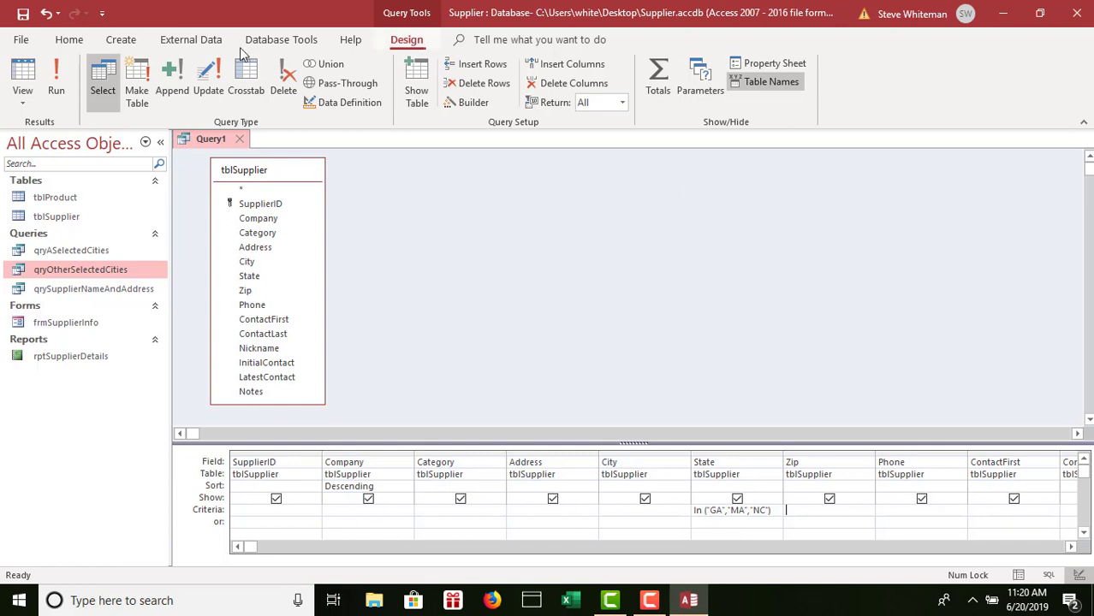
- Save Query1 with the name qrySelectedStates
click(23, 15)
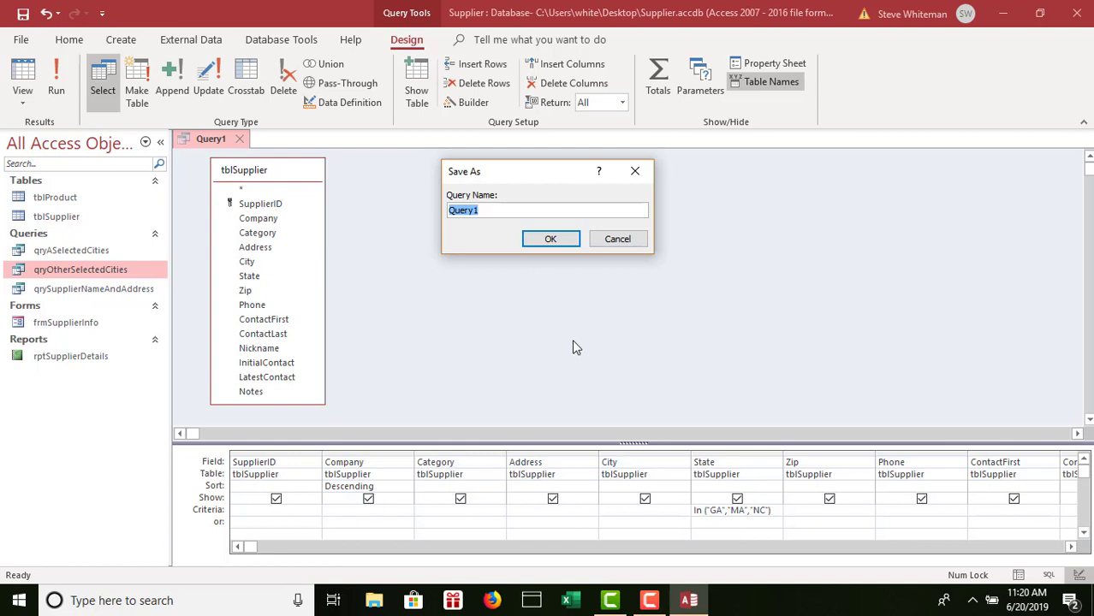
text(qrySel)
key(BackSpace)
text(lected)
text(Sr)
text(tate)
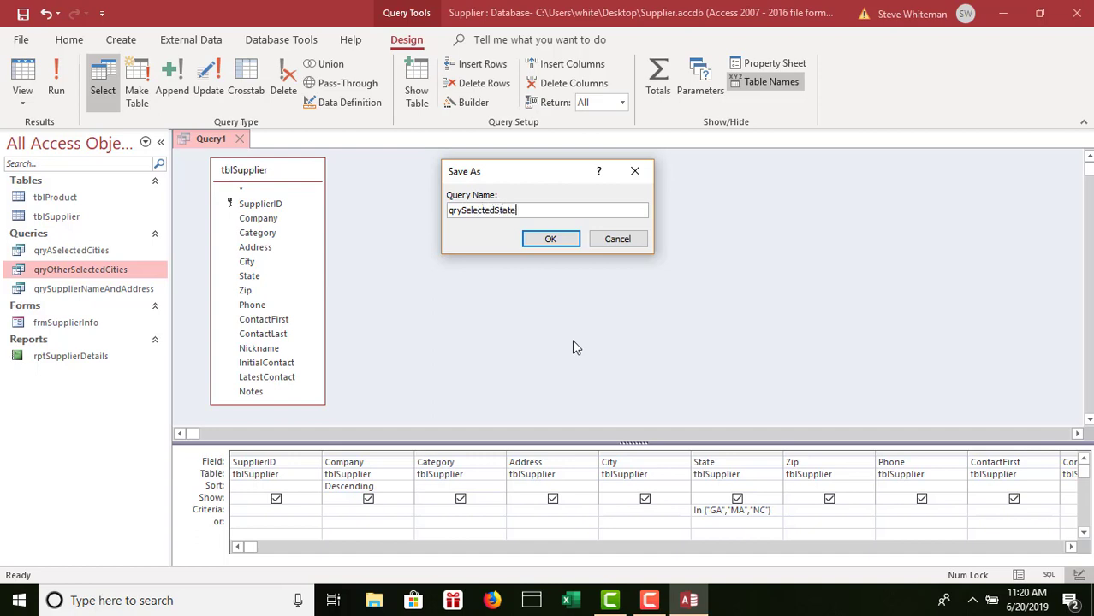
text(s)
click(551, 239)
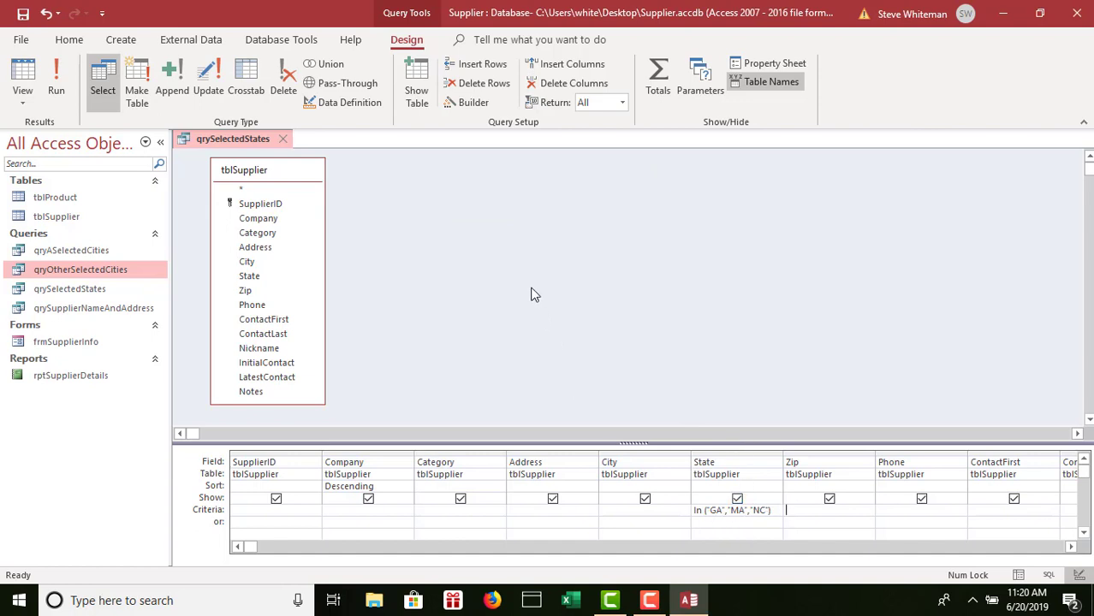
- Run qrySelectedStates to view its 7 GA, MA and NC suppliers, then close it
click(54, 59)
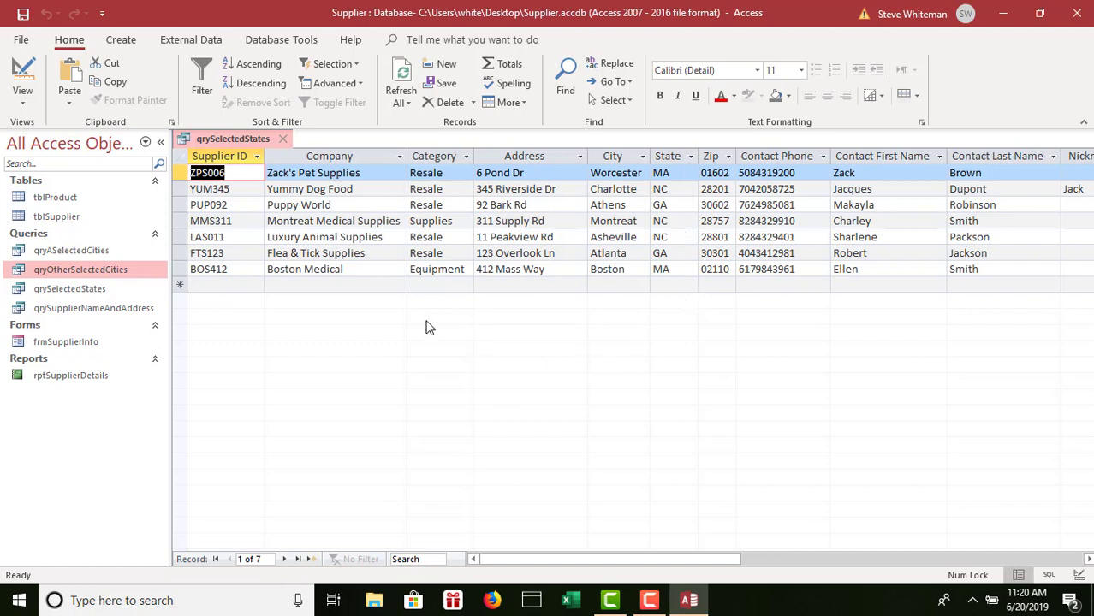
click(282, 142)
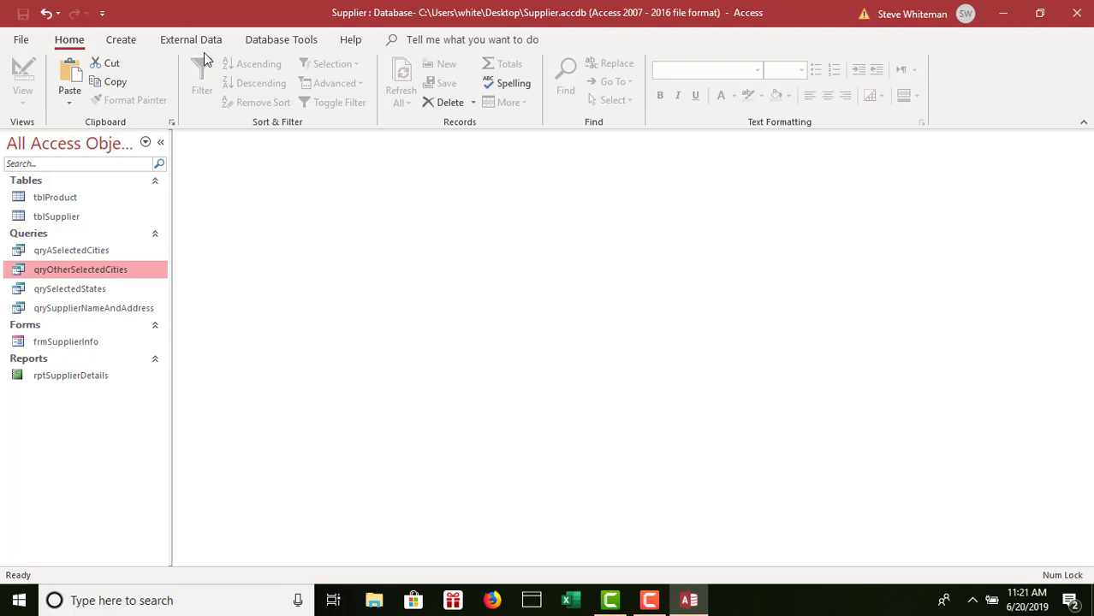
- Start another Design-view query on tblSupplier and enlarge its field list
click(128, 40)
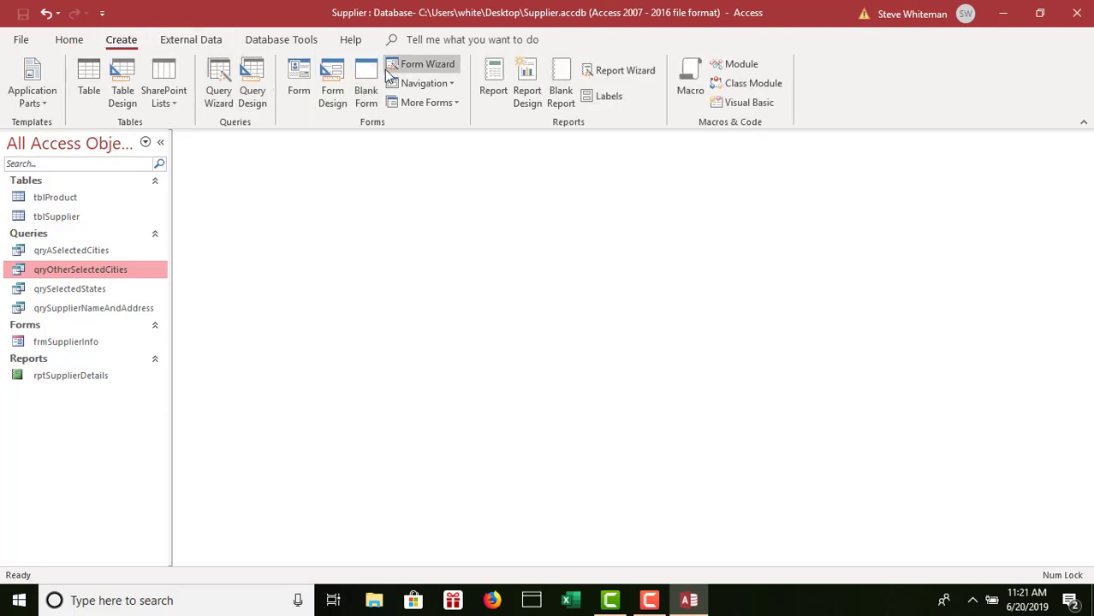
click(248, 69)
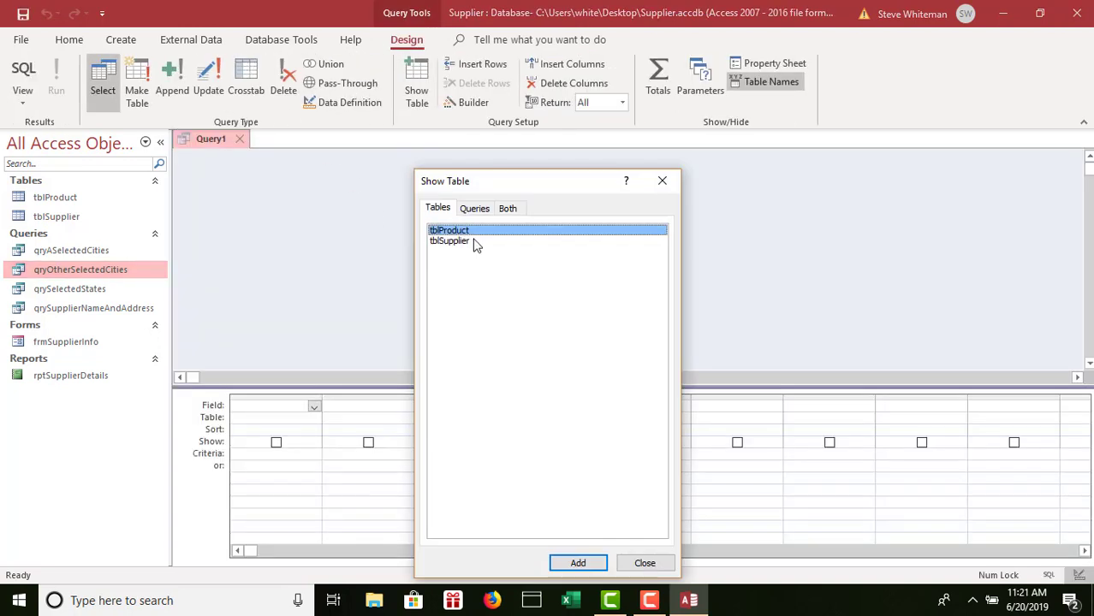
double_click(473, 241)
click(645, 563)
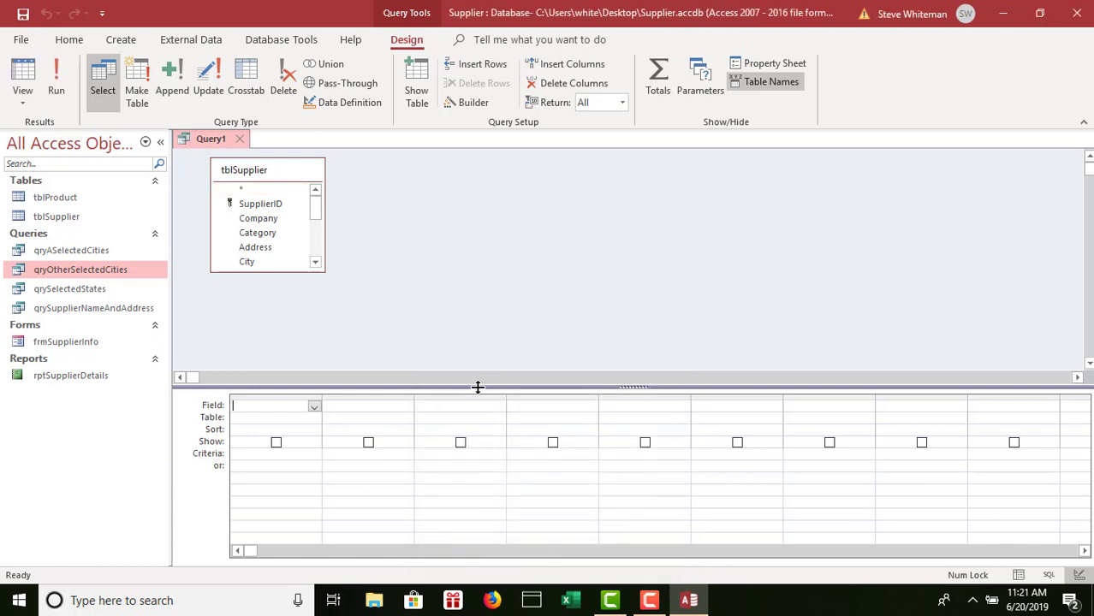
drag(477, 387, 475, 437)
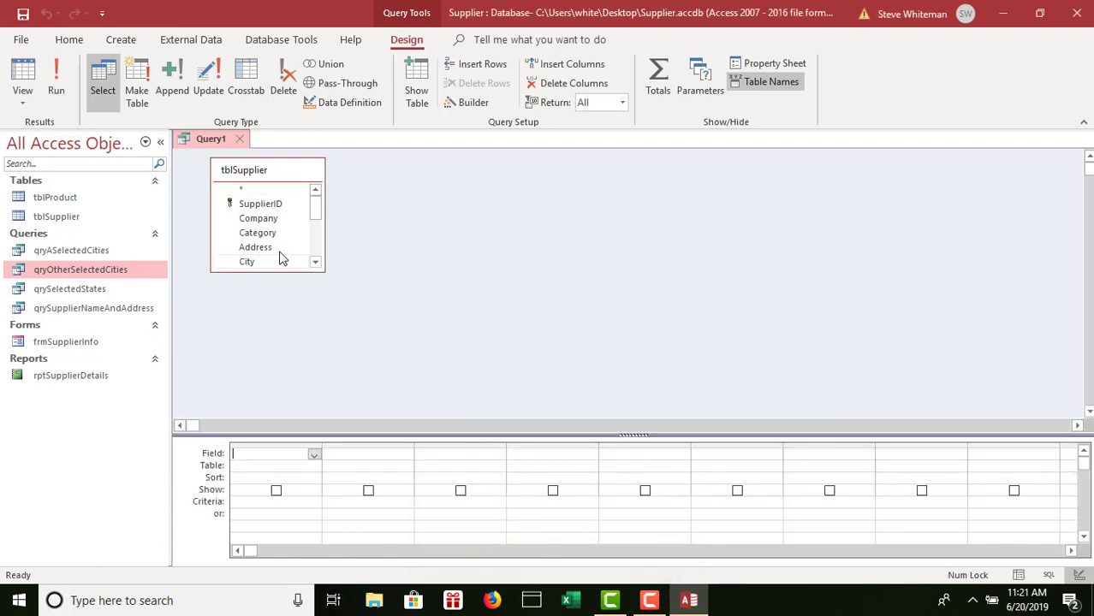
drag(281, 271, 282, 404)
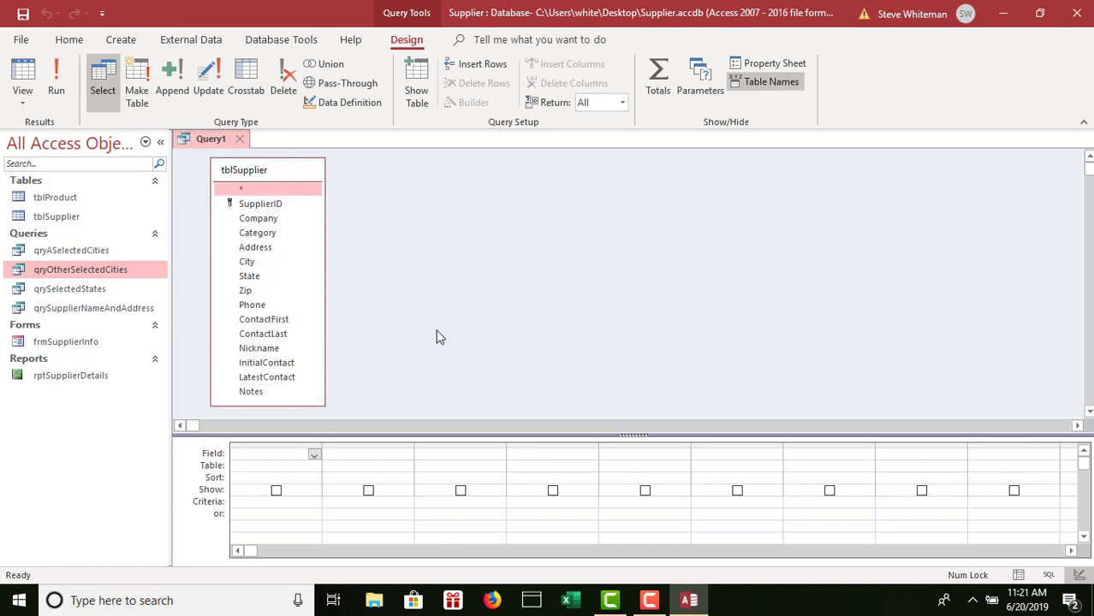
- Add Company, City and Phone to the grid and sort Company ascending
double_click(254, 221)
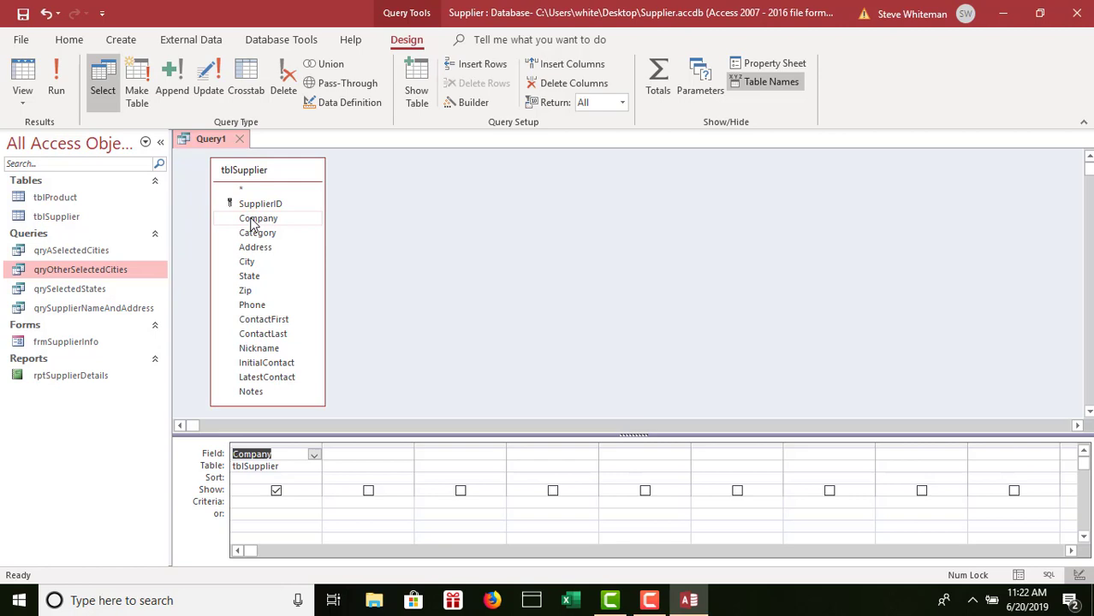
double_click(257, 261)
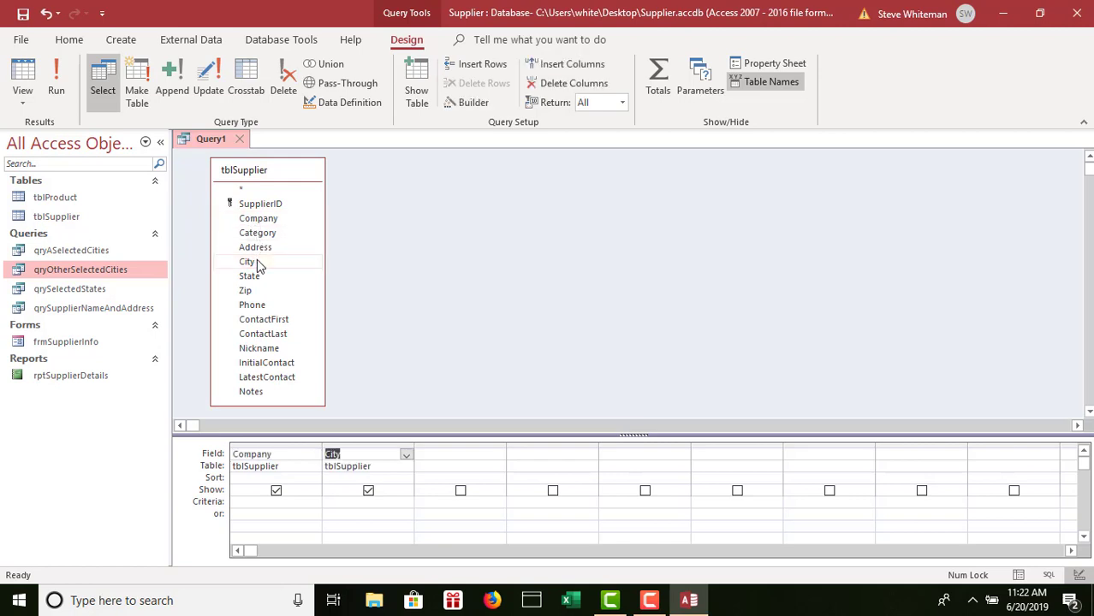
double_click(255, 306)
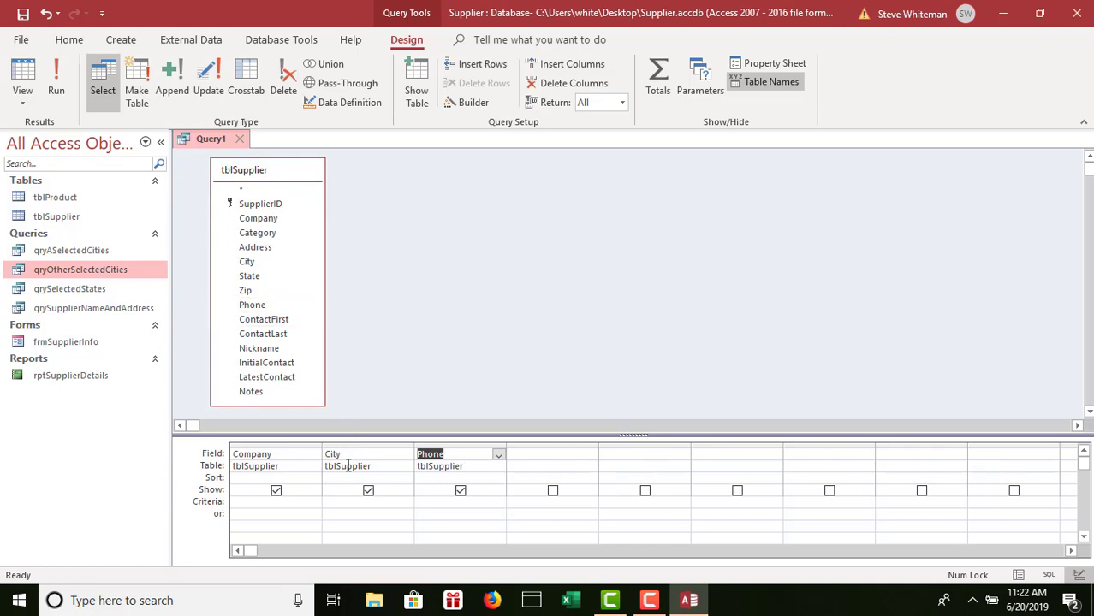
click(314, 477)
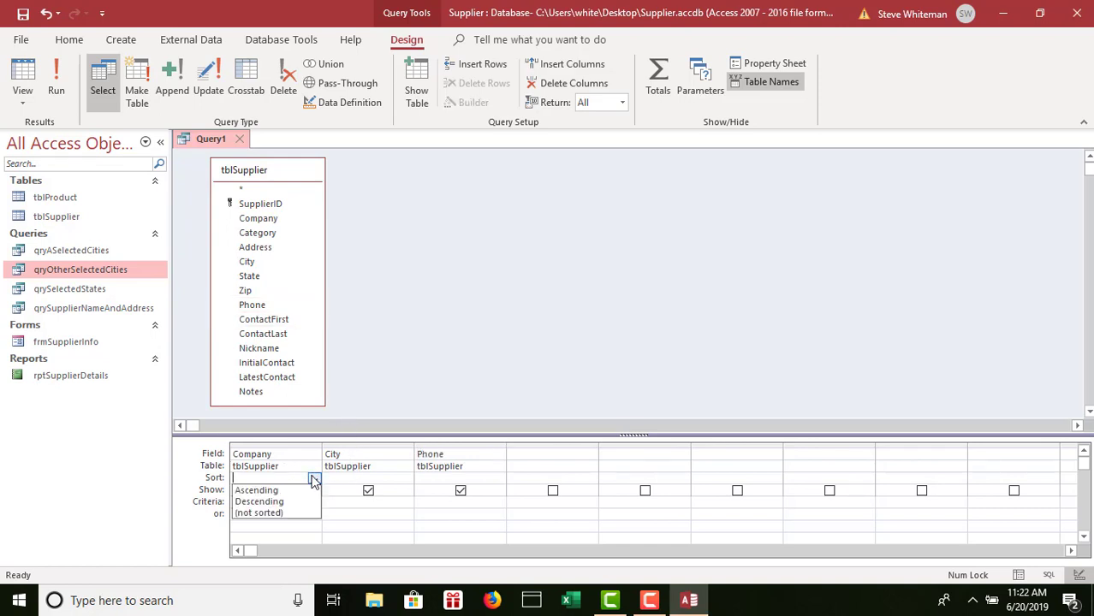
click(316, 478)
click(316, 478)
click(267, 492)
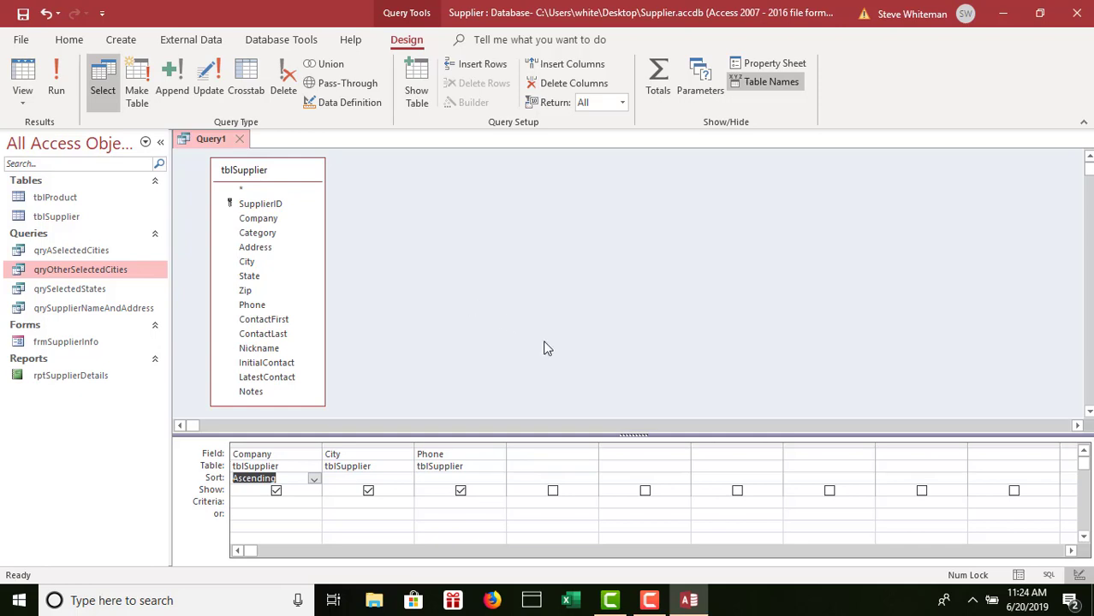
- Select the empty fourth Field cell in the query design grid
click(540, 454)
- Open Expression Builder for the empty fourth column and expand the Functions group
right_click(540, 453)
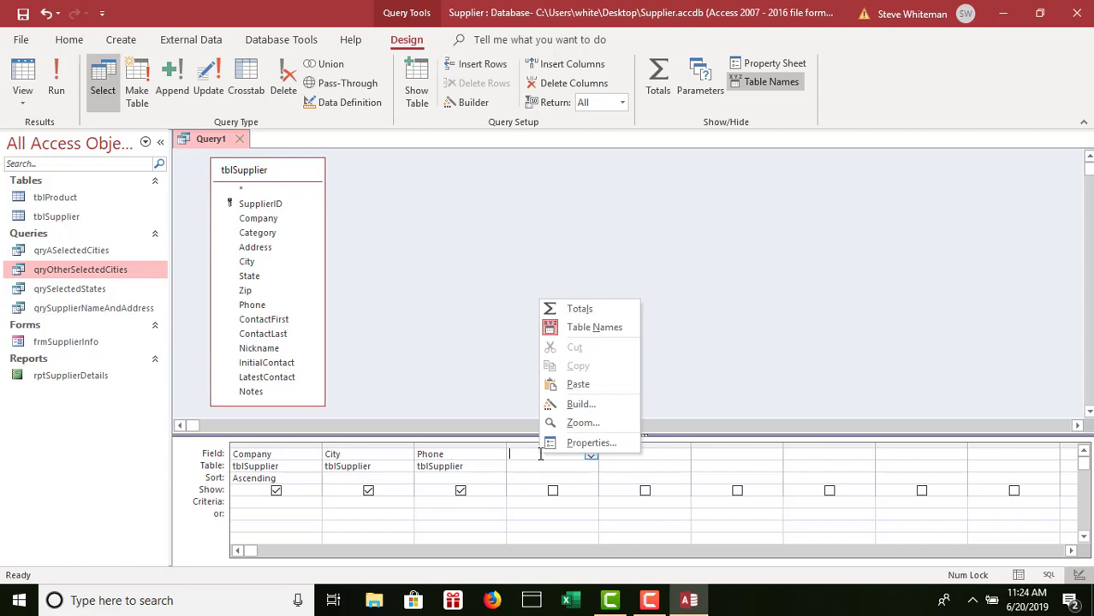
click(572, 406)
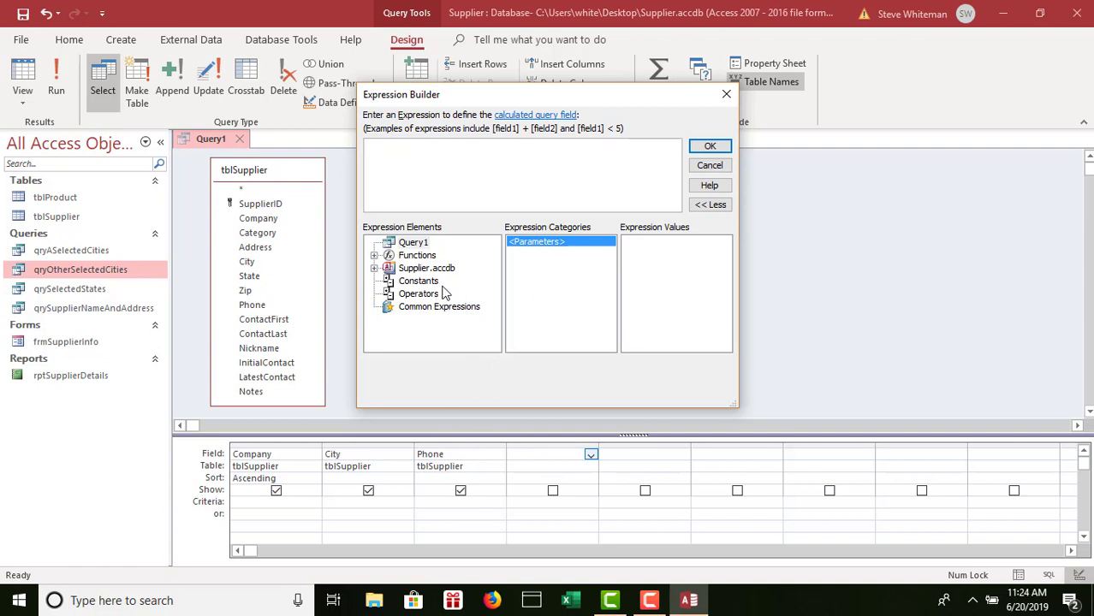
click(374, 257)
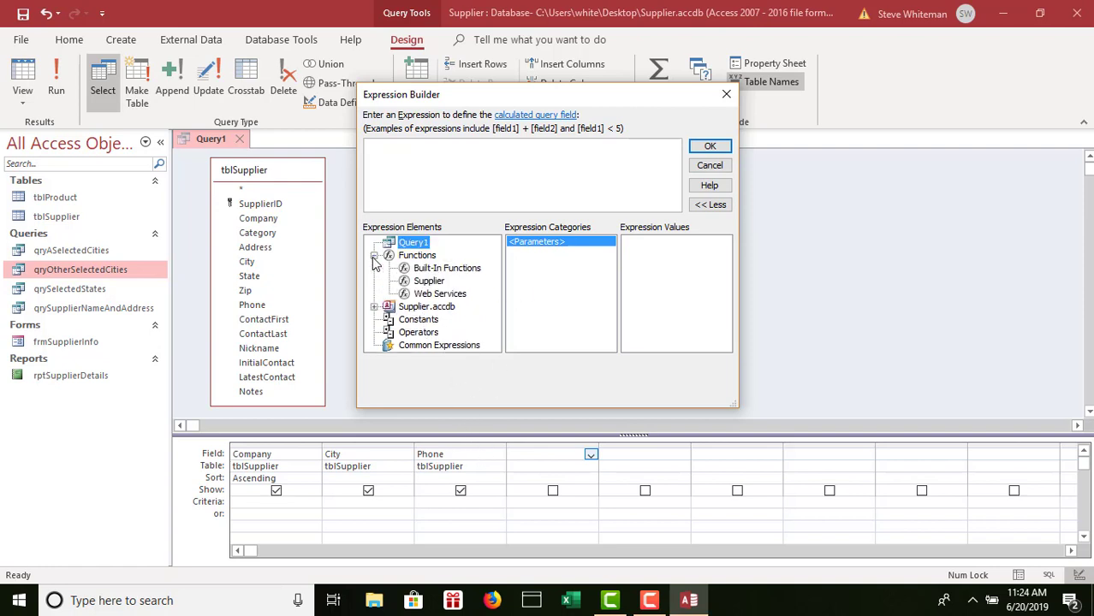
- Insert an IIf function template from the Built-In Functions list into the expression
click(448, 272)
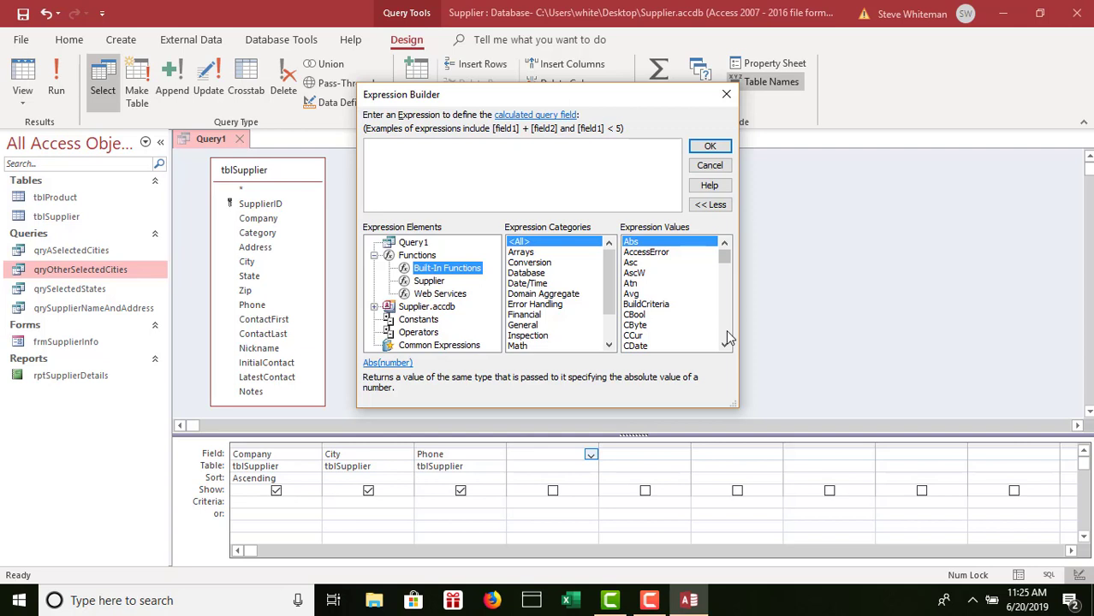
scroll(725, 336, down, 6)
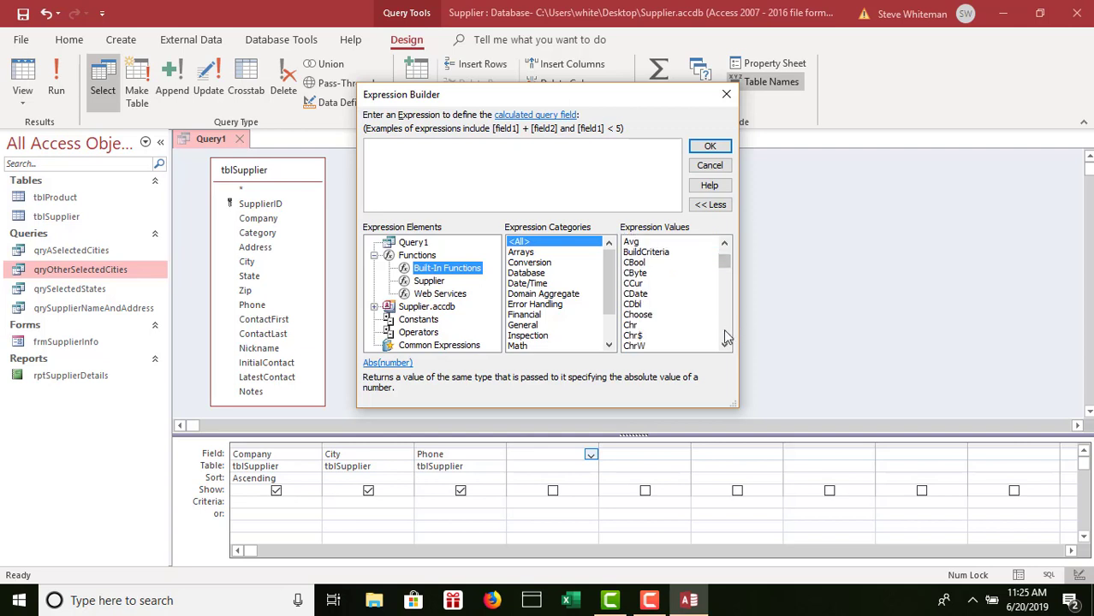
scroll(725, 337, down, 12)
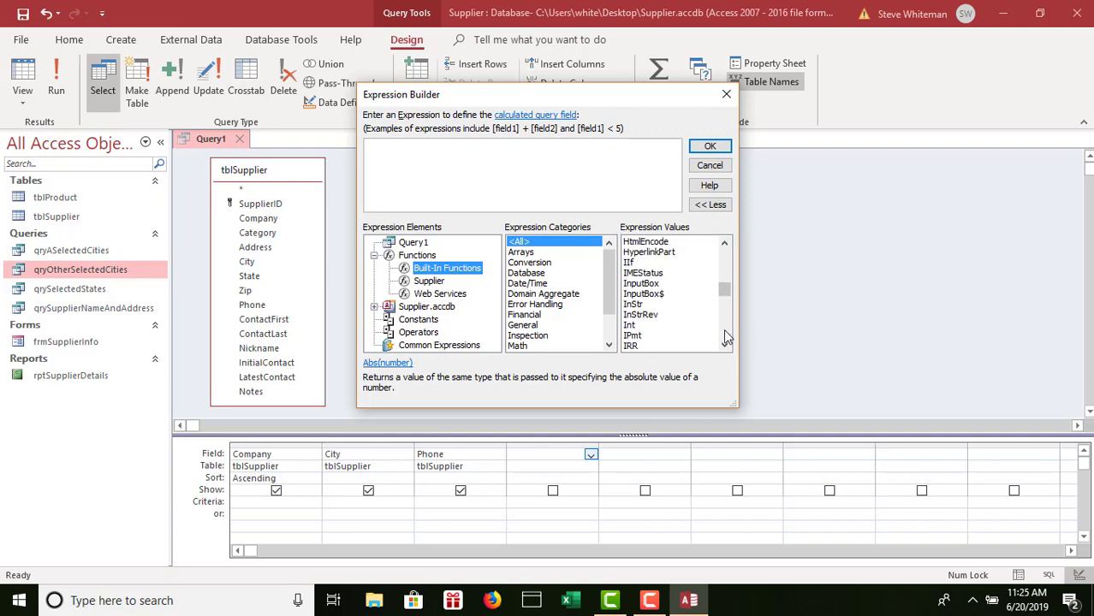
double_click(635, 263)
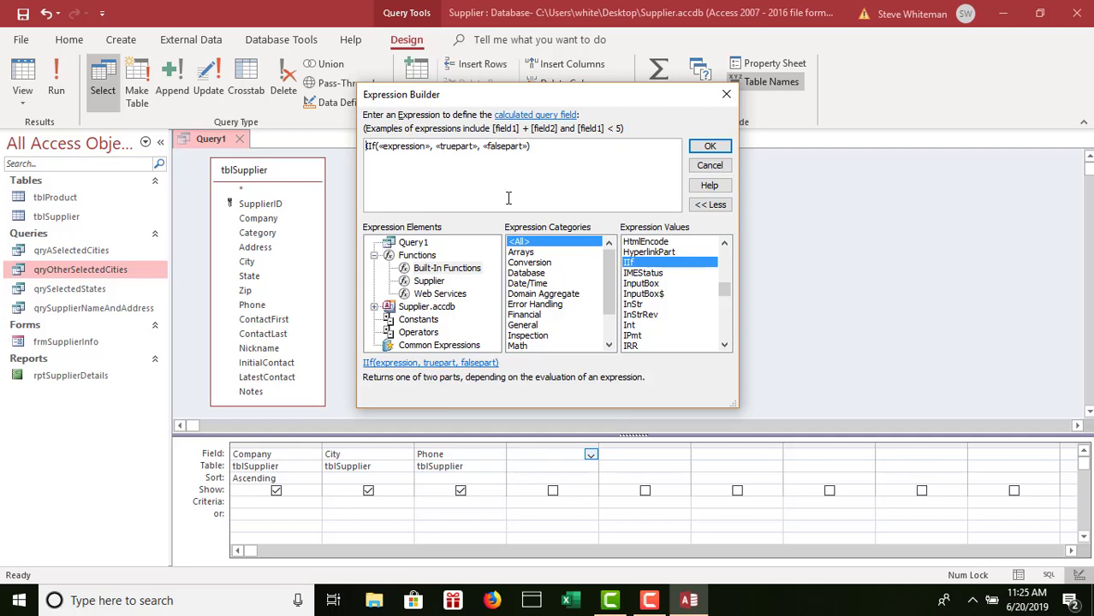
- Prefix the expression with 'Contact Name:' and delete the IIf «expression» placeholder
text(C)
text(ontact )
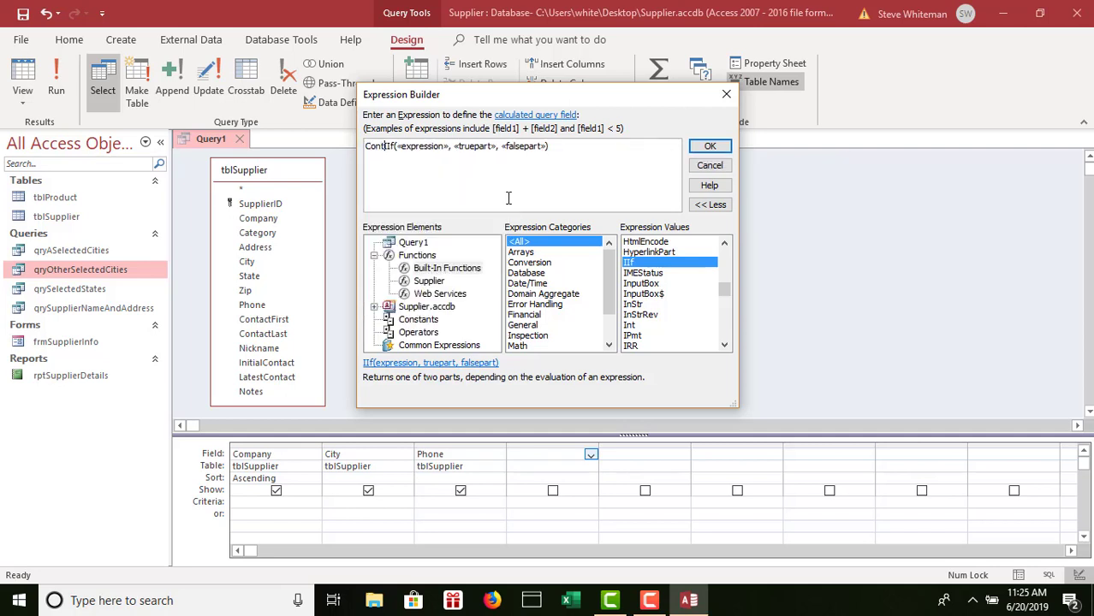
text(Name:)
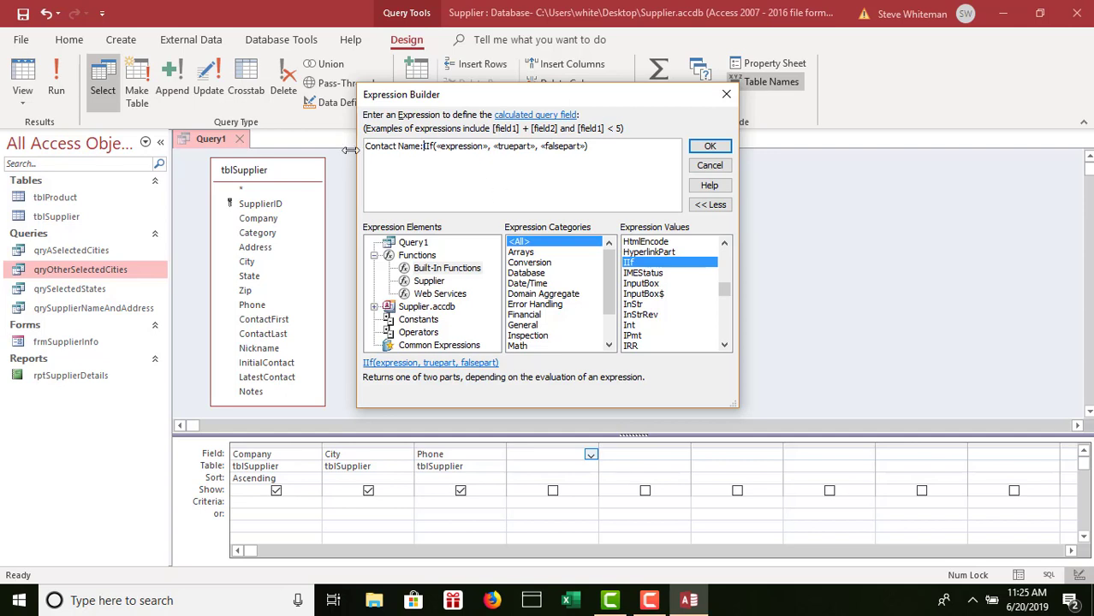
click(463, 147)
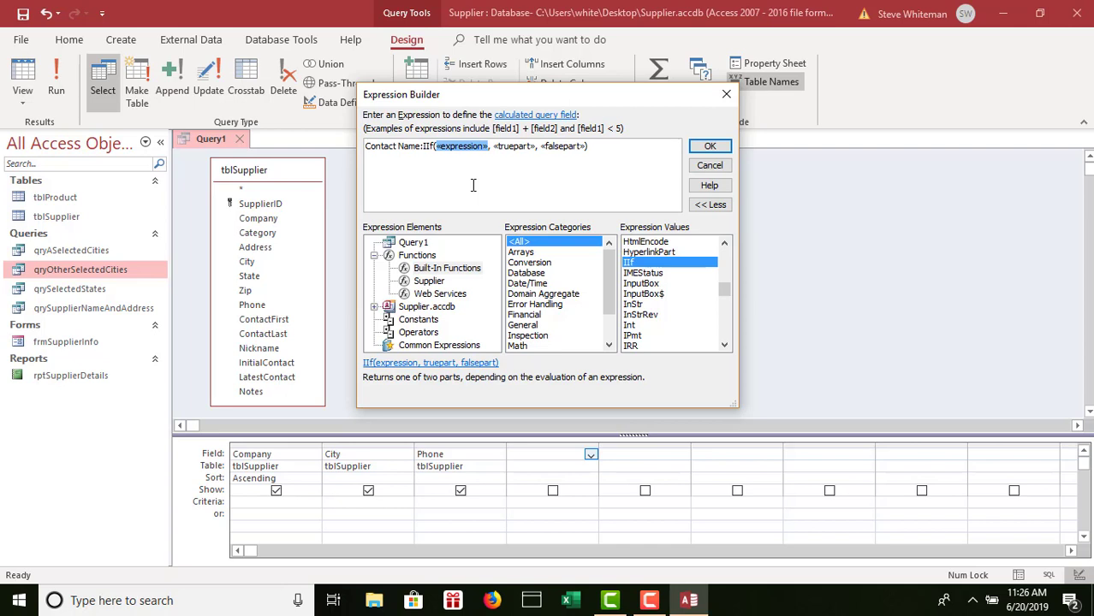
key(Delete)
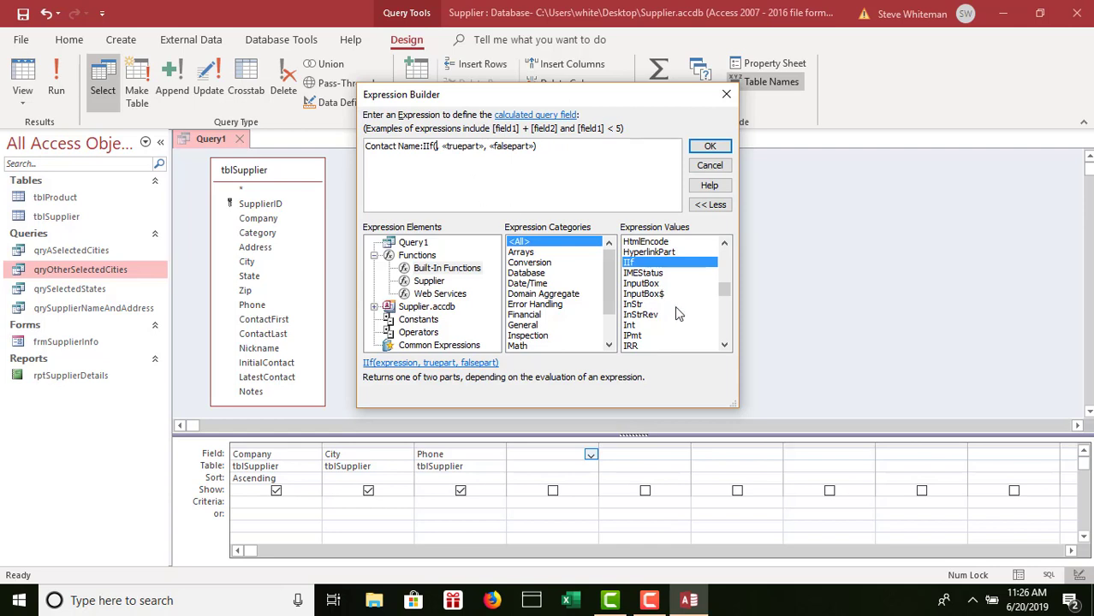
click(725, 345)
- Set the IIf condition to IsNull(Nickname) using the built-in IsNull function
click(725, 347)
click(725, 346)
click(725, 347)
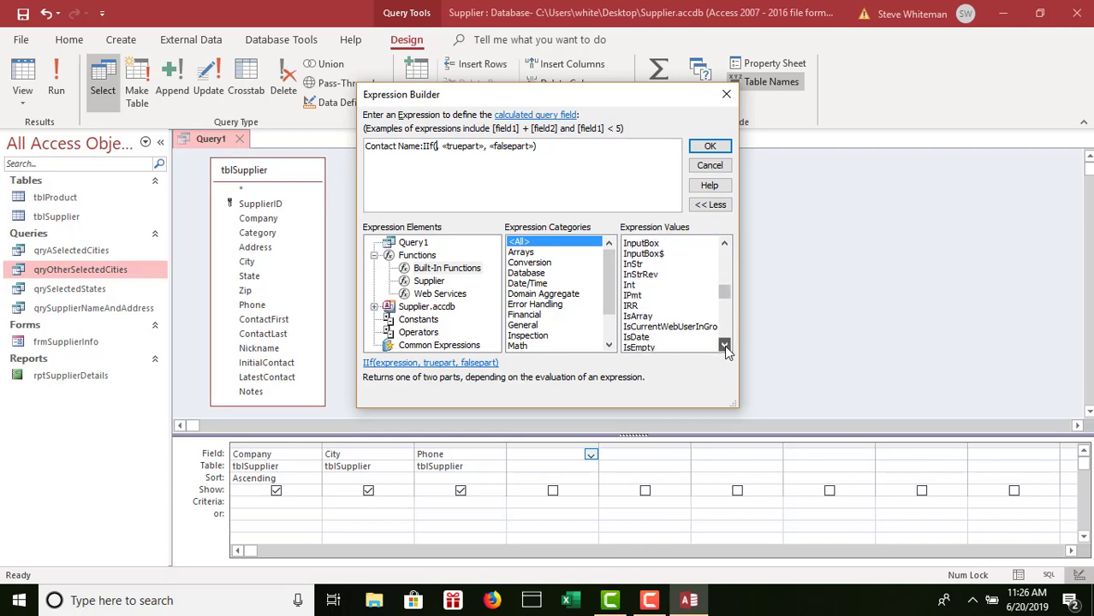
click(725, 347)
click(725, 346)
click(725, 347)
click(725, 346)
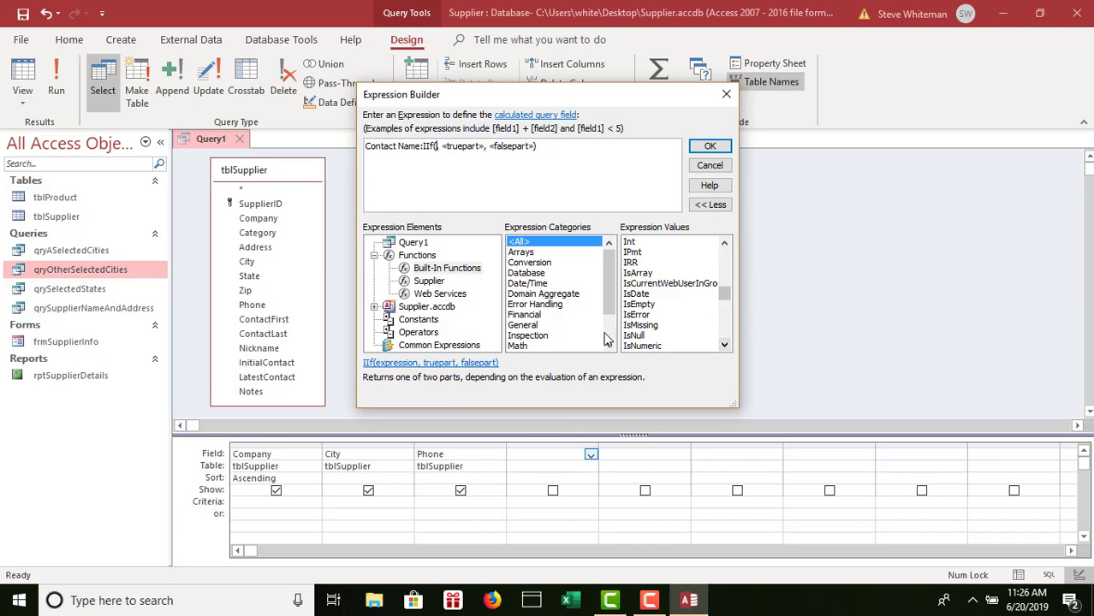
click(633, 336)
double_click(633, 337)
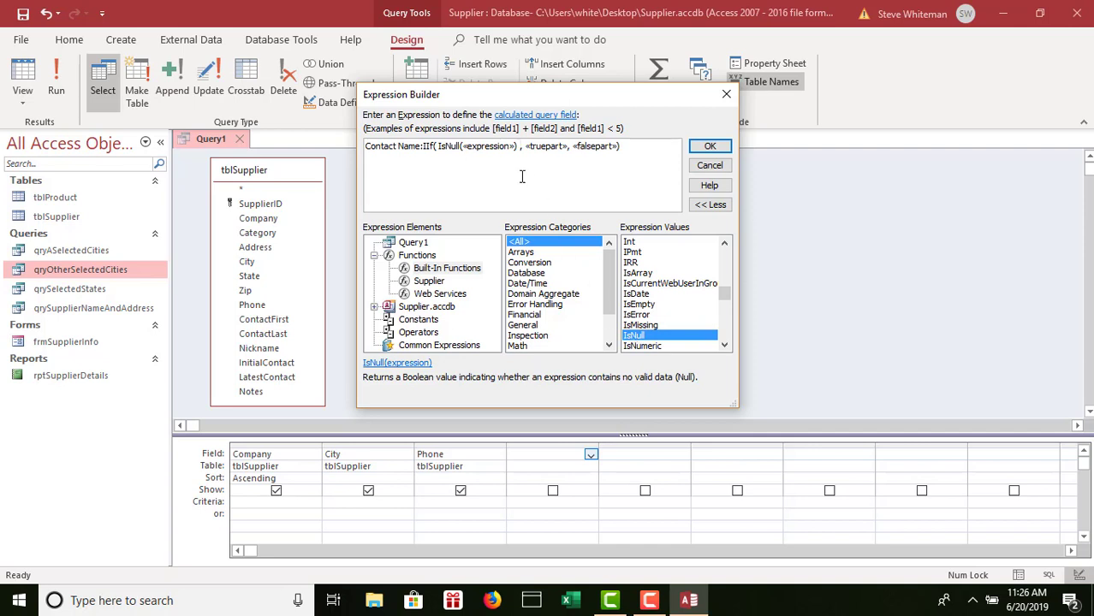
click(490, 146)
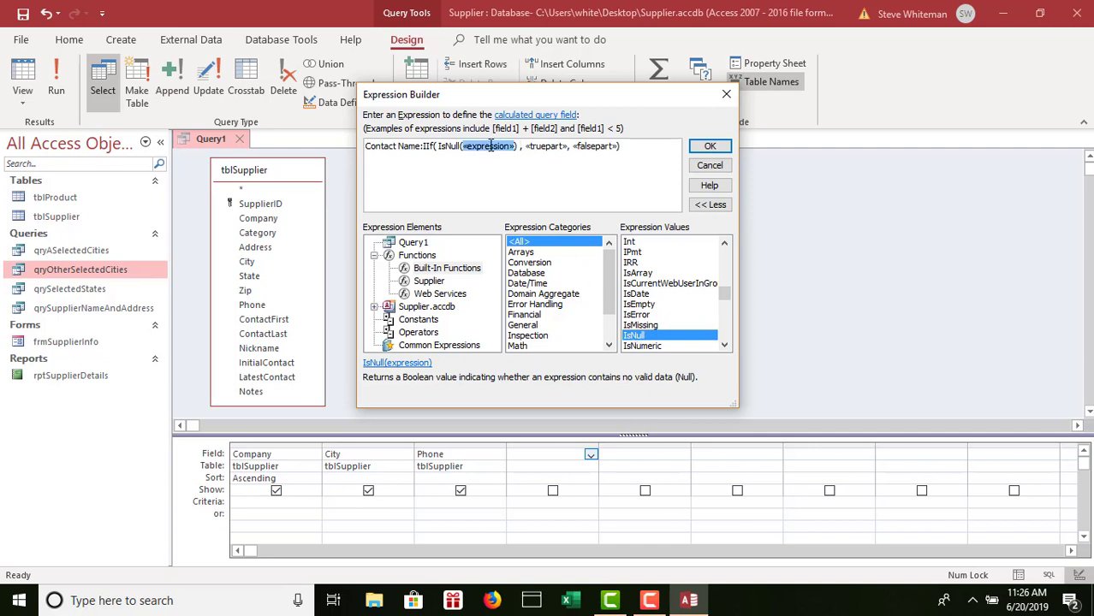
text(Nick)
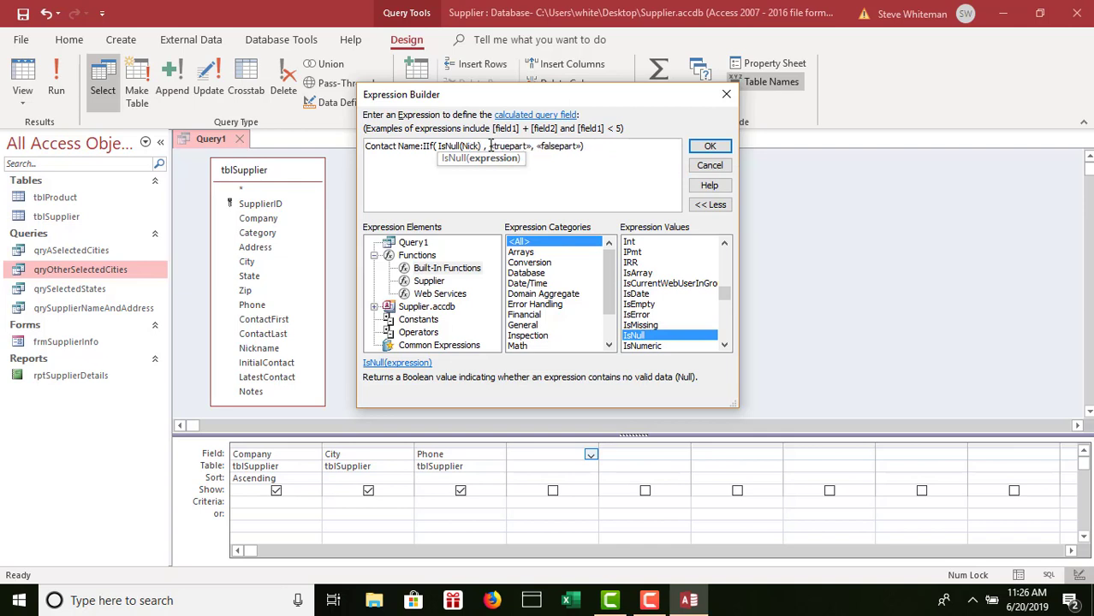
text(name)
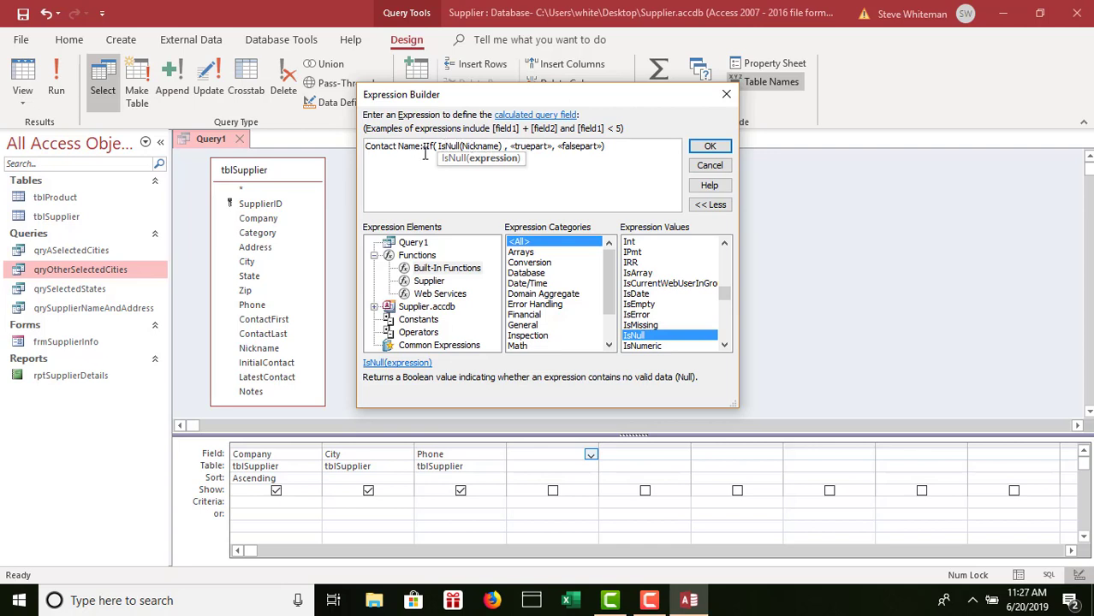
- Fill the IIf true part with ContactFirst & " " & ContactLast
click(537, 147)
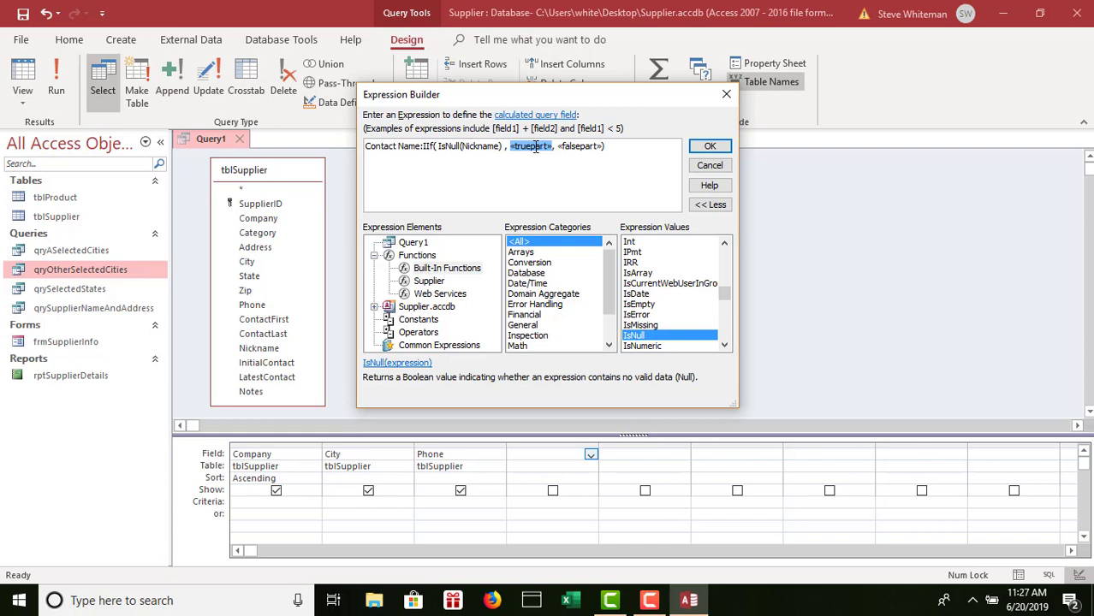
text(Contac)
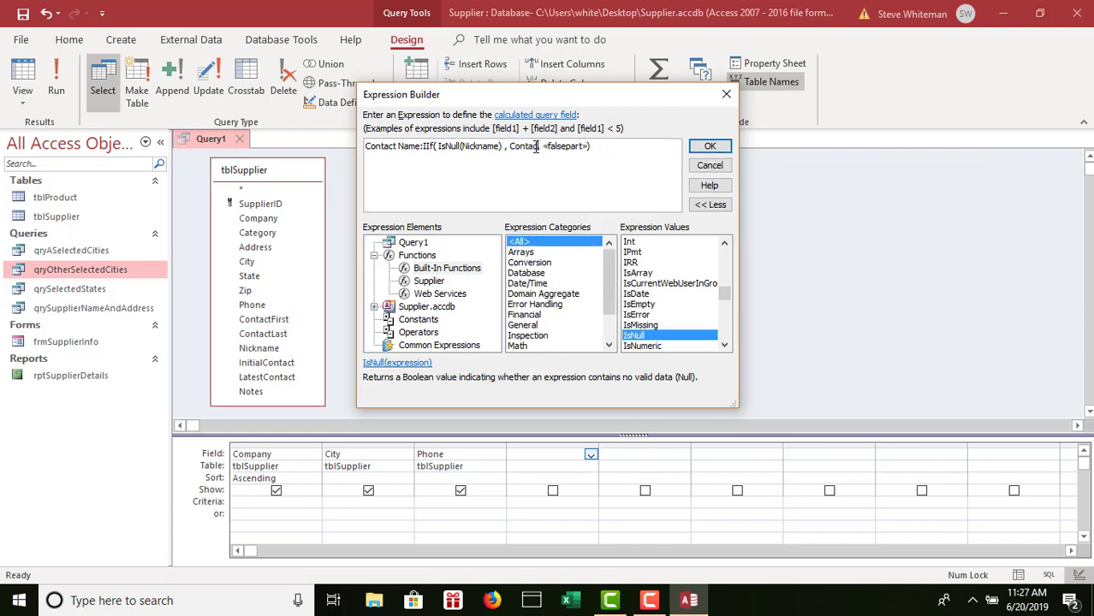
text(tFirst)
key(Delete)
text(&)
text(")
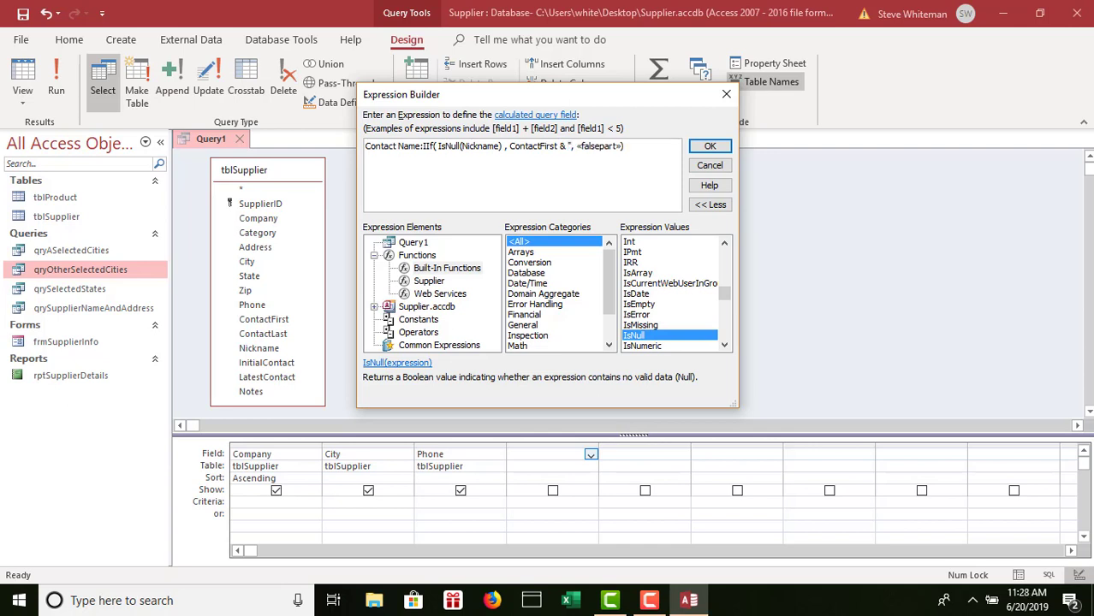
text( ")
text(& C)
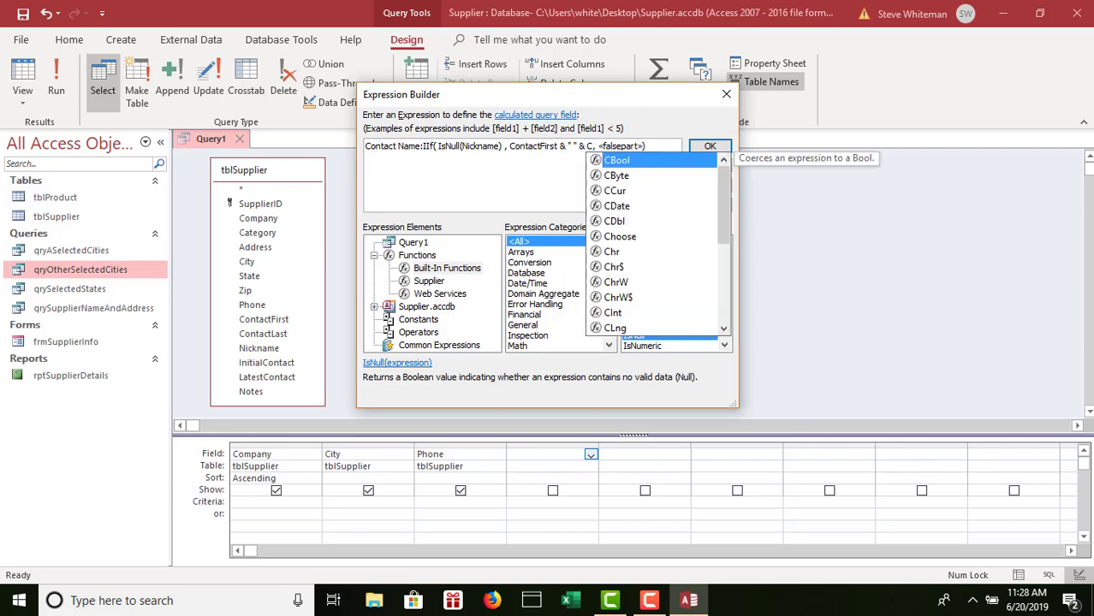
text(ontact)
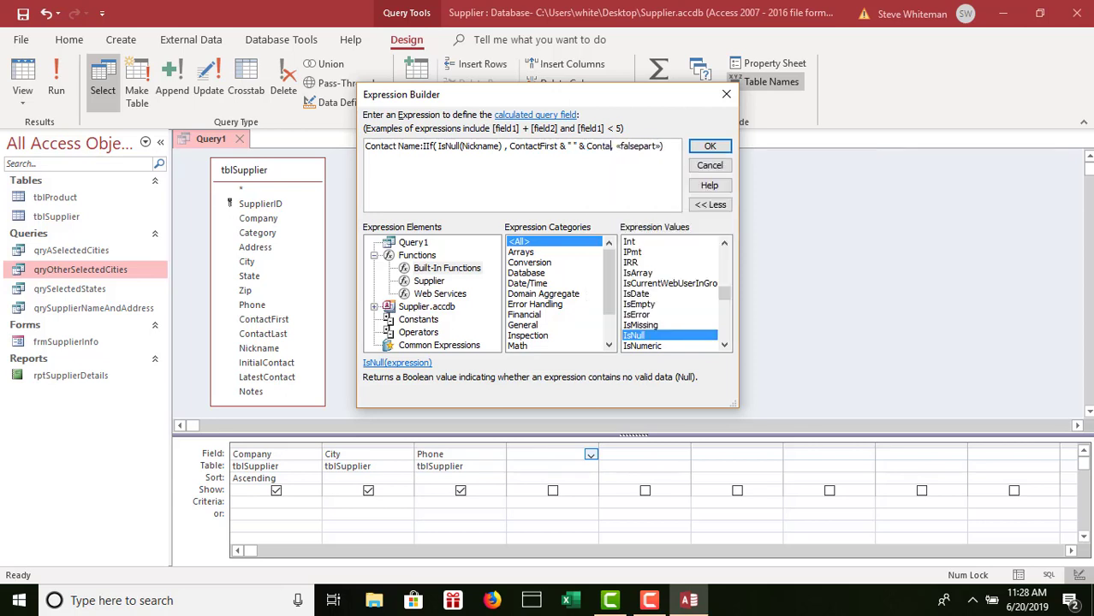
text(Last)
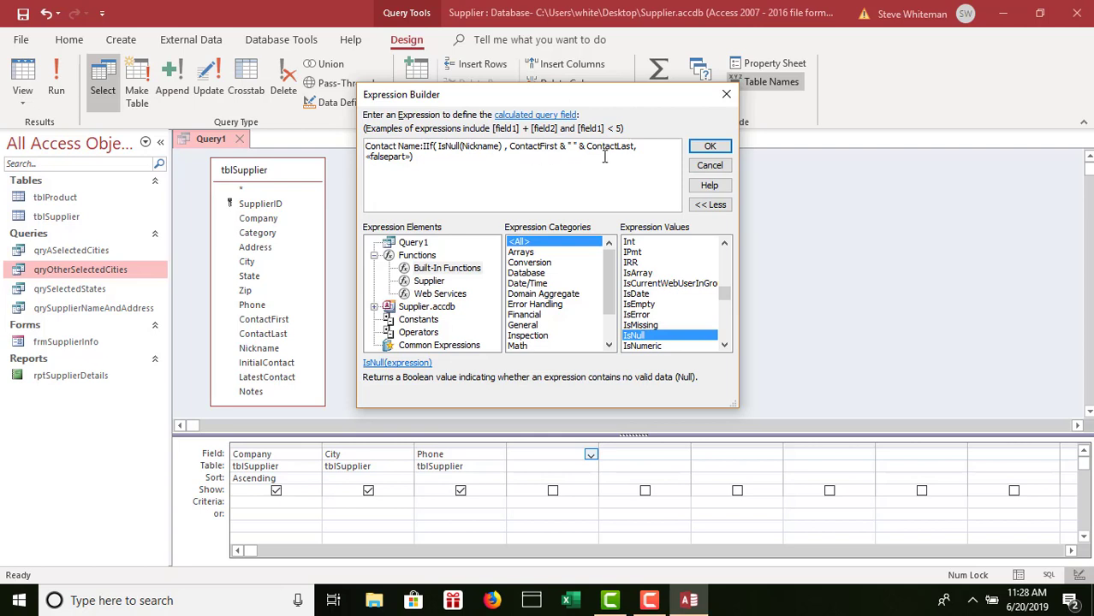
- Fill the false part with Nickname & " " & ContactLast, confirm the expression, and run the query
click(388, 158)
text(Ni)
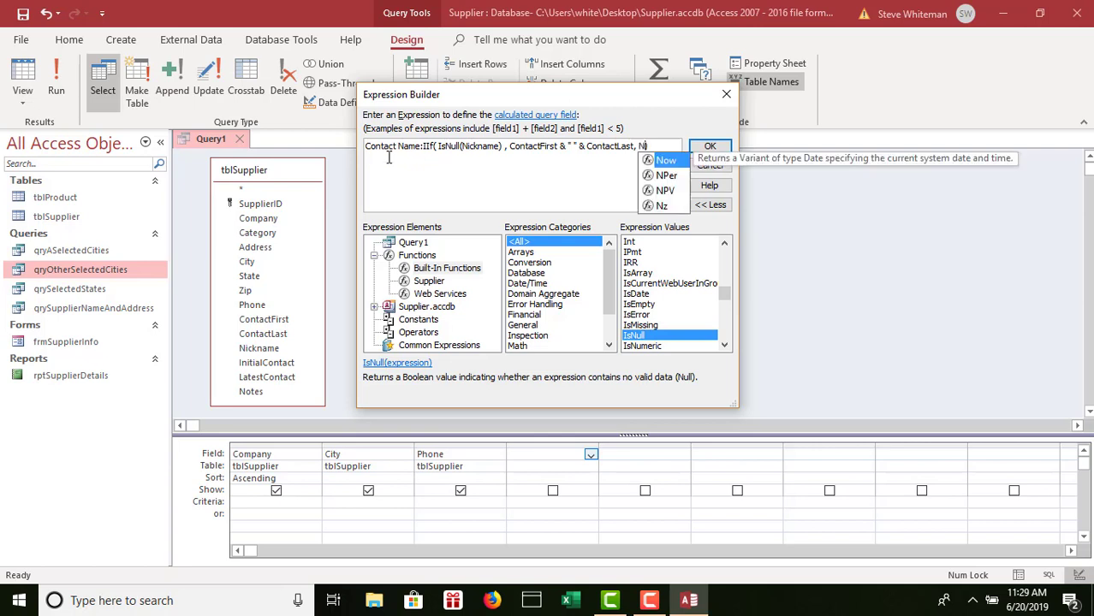
text(ck)
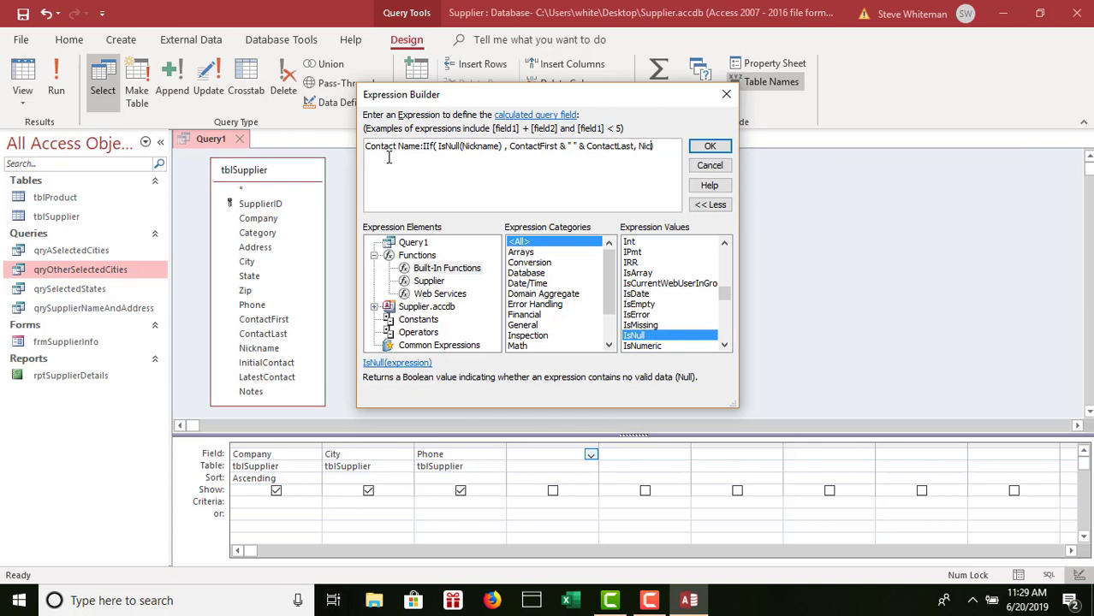
text(kname & " " & C)
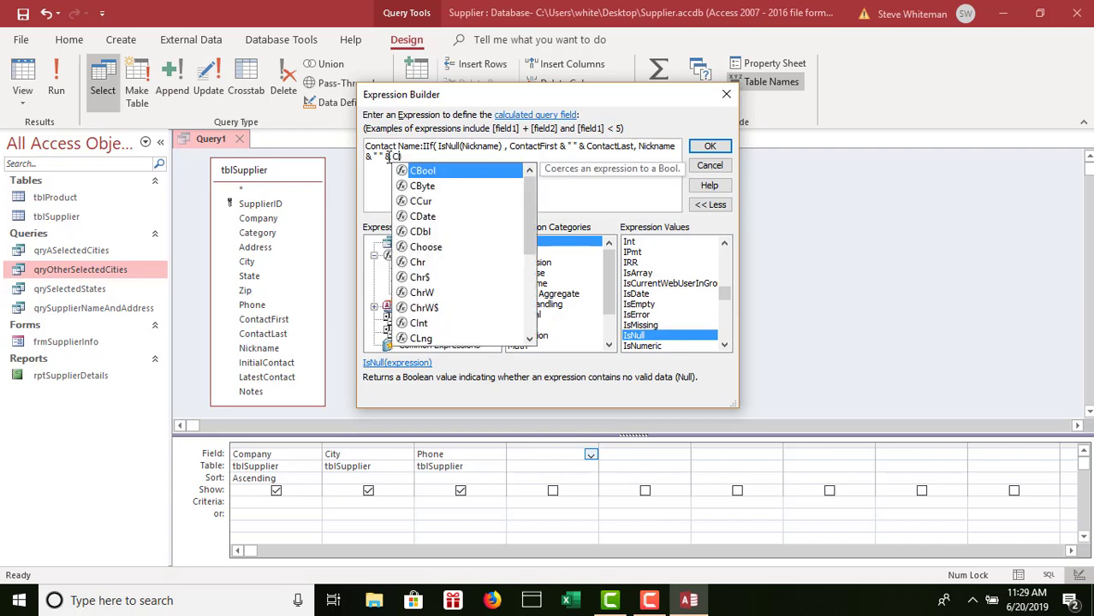
text(onta)
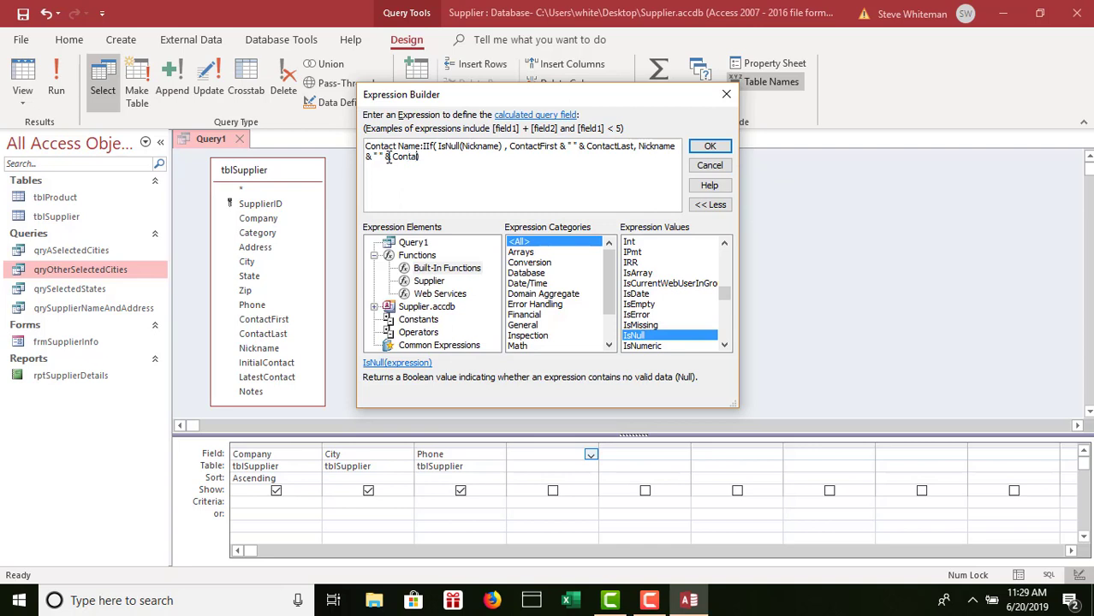
text(ctLast)
click(710, 148)
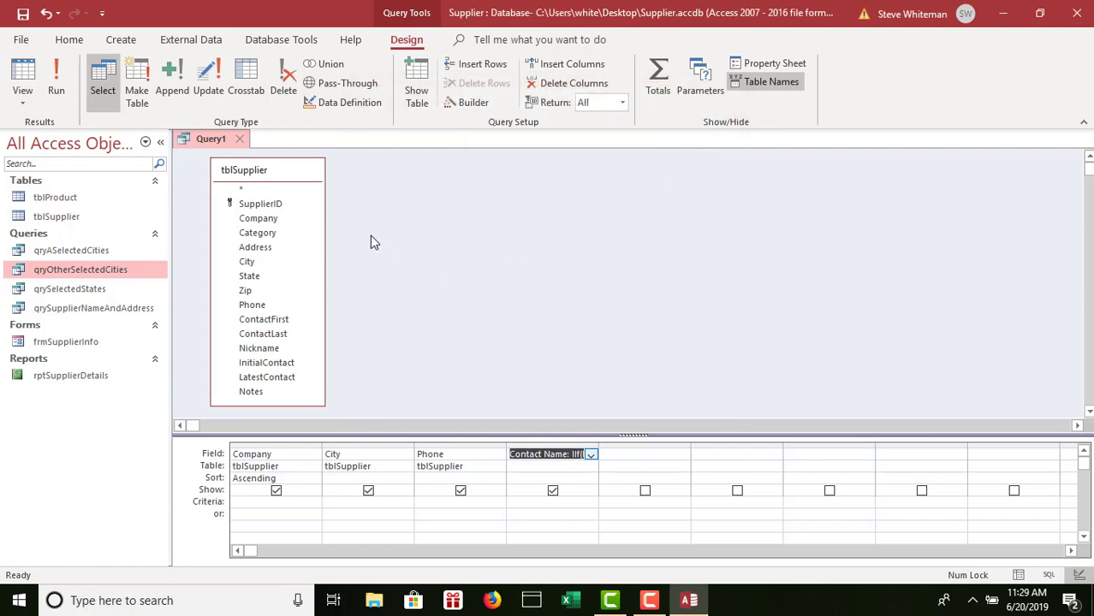
click(60, 77)
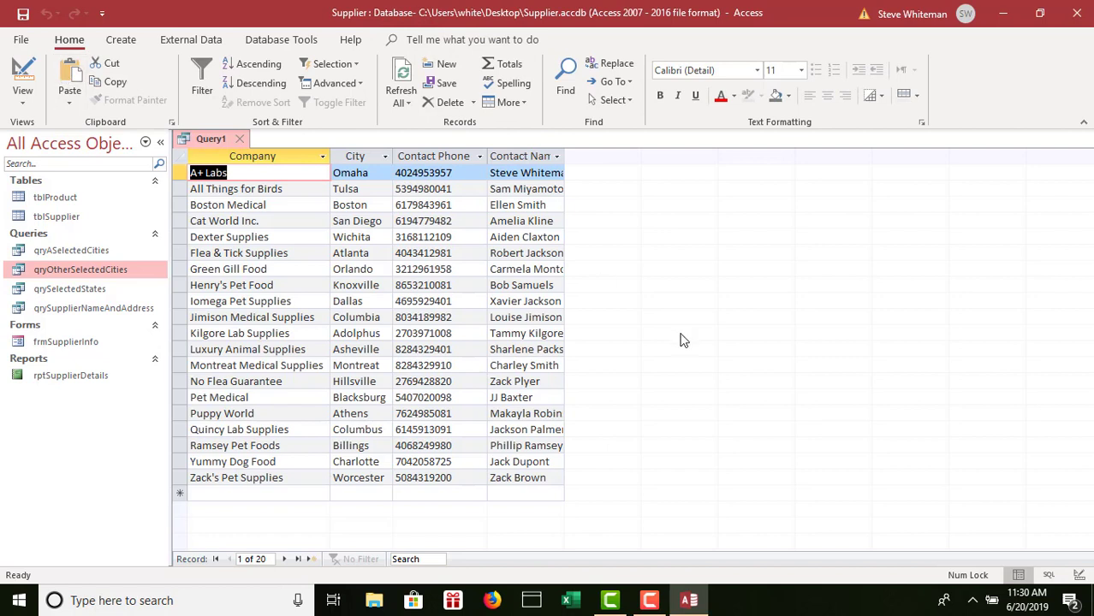
- Autofit the Contact Name column in the datasheet and return to Design View
double_click(564, 155)
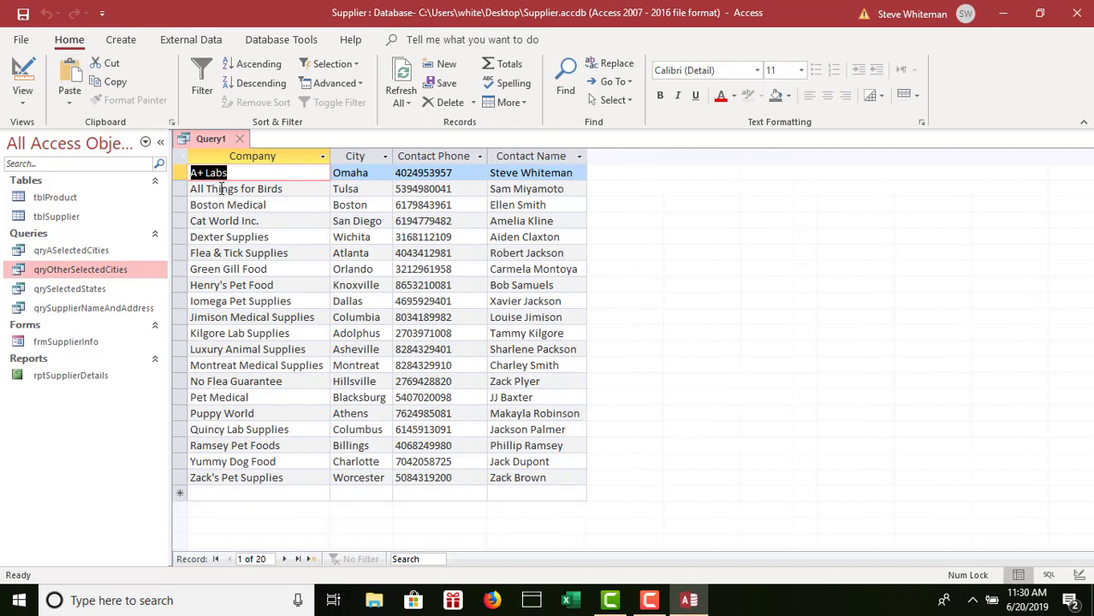
click(23, 104)
click(50, 202)
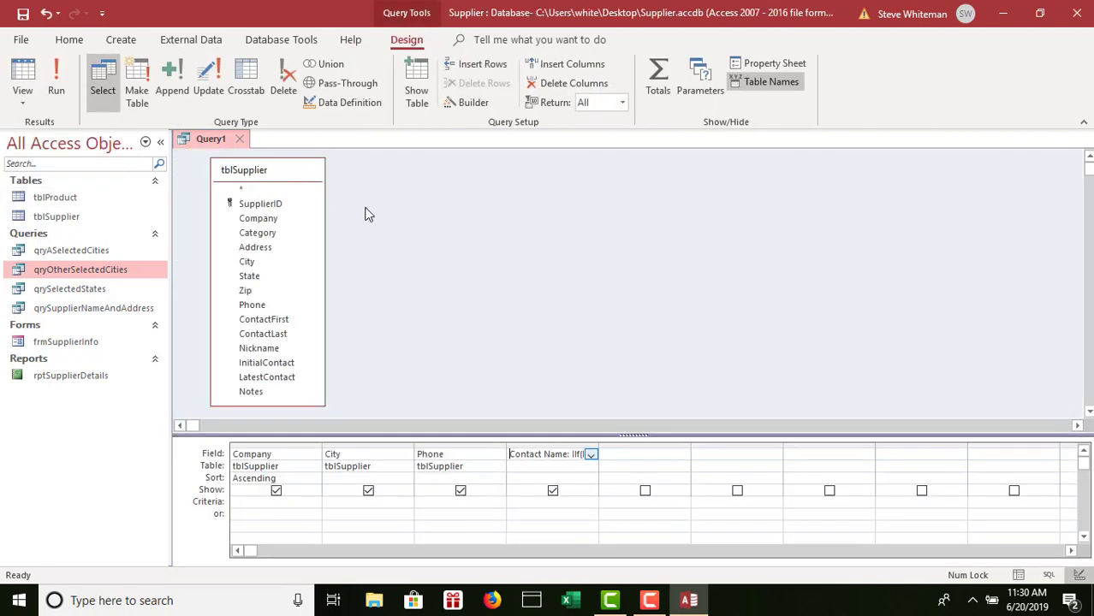
- Add ContactFirst, ContactLast and Nickname to the grid, run the query to compare, then return to Design View
double_click(269, 321)
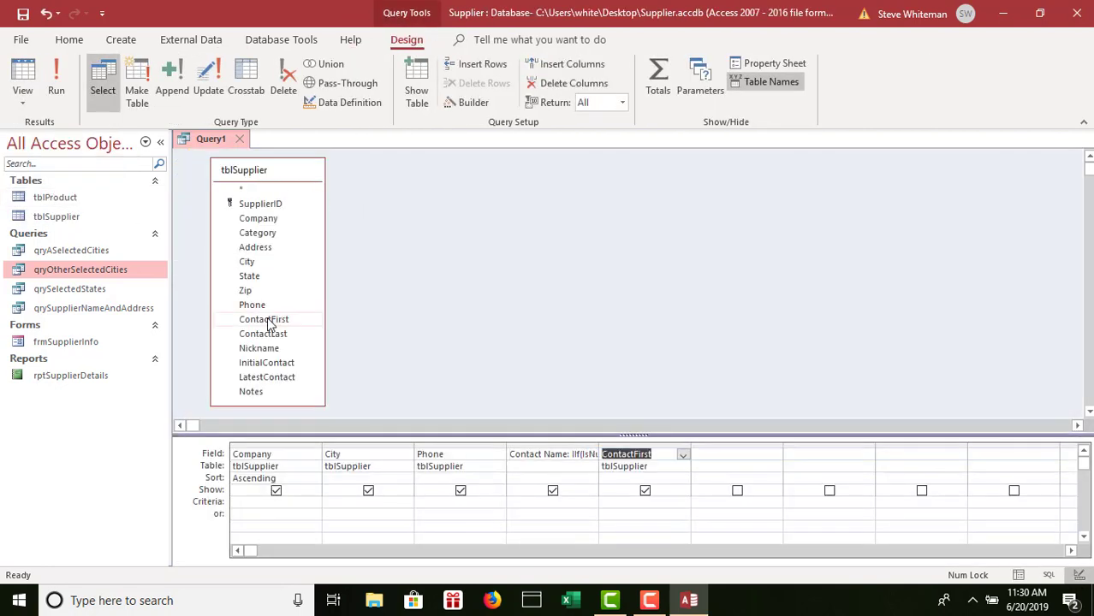
double_click(269, 334)
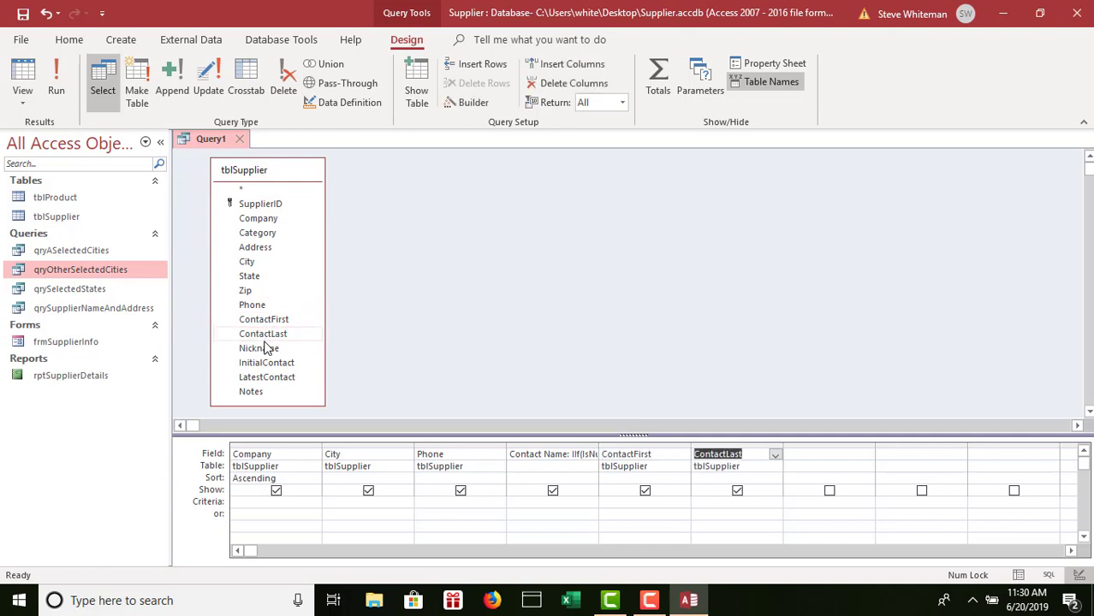
double_click(266, 348)
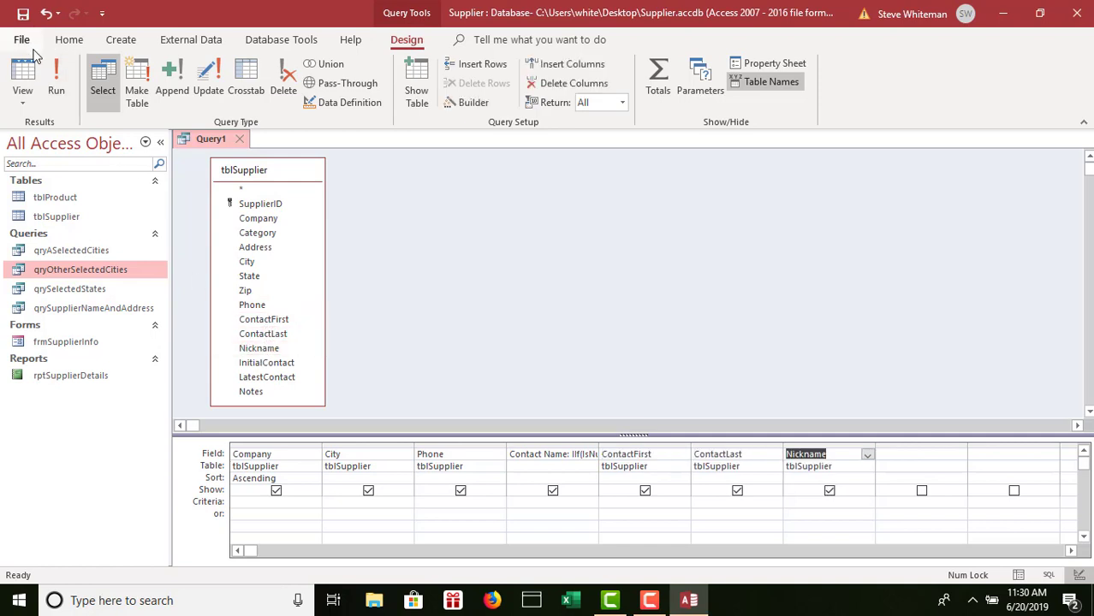
click(56, 71)
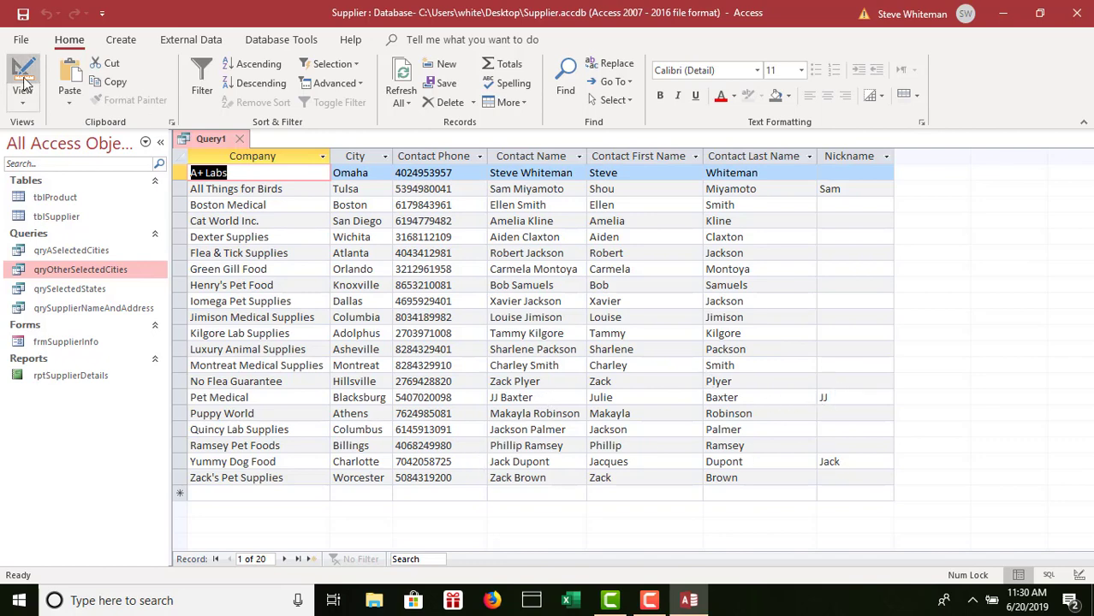
click(24, 103)
click(21, 204)
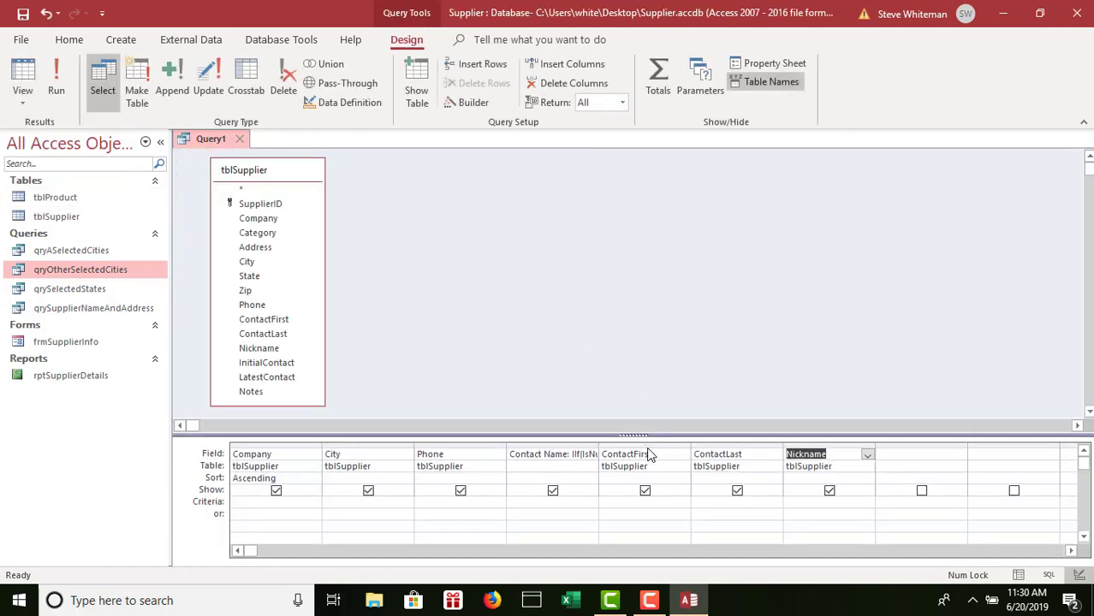
- Delete the ContactFirst, ContactLast and Nickname columns from the design grid
drag(641, 444, 843, 445)
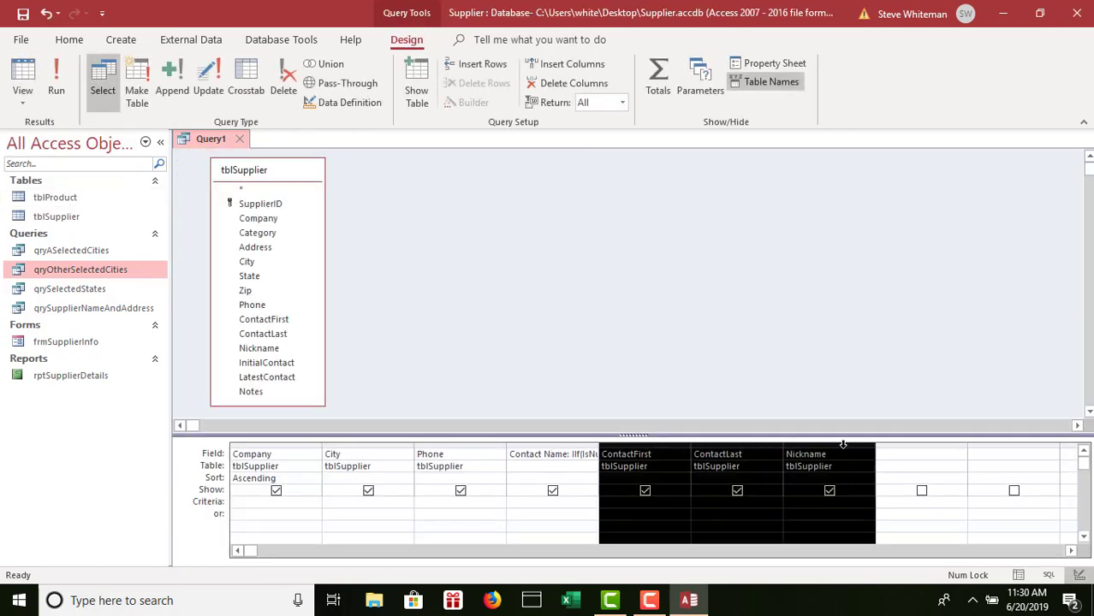
key(Delete)
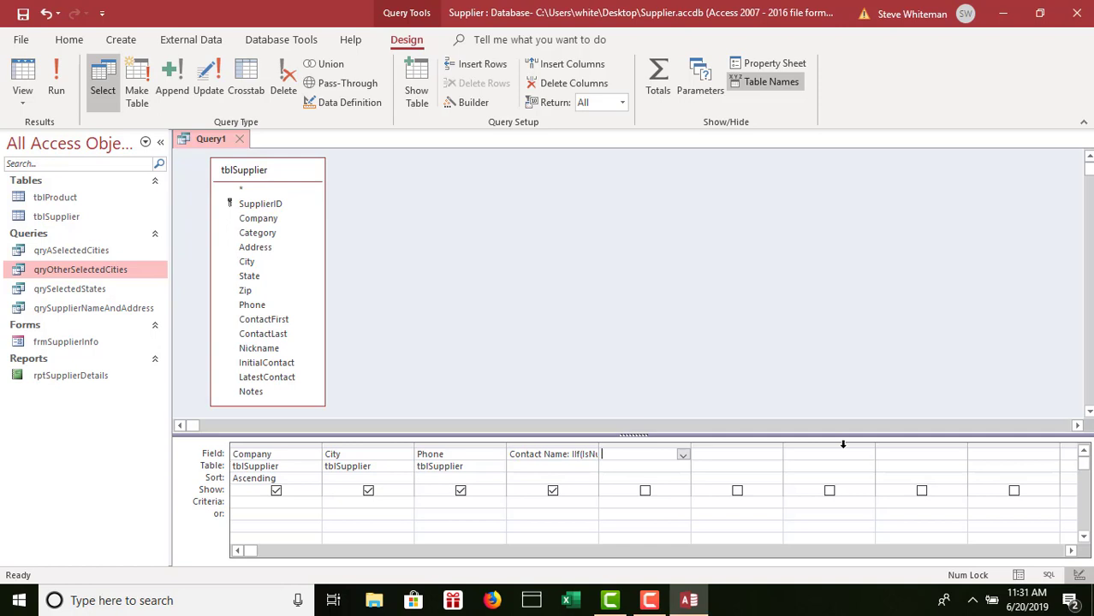
- Caption the calculated field 'Contact Name' and rename it ContactName by removing the space
right_click(555, 455)
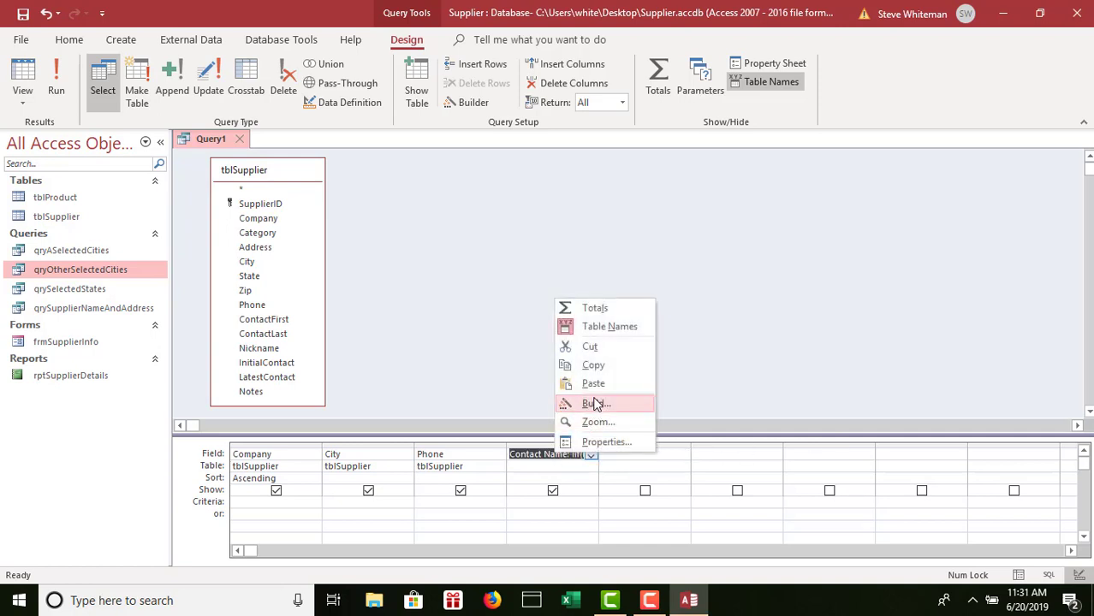
click(605, 443)
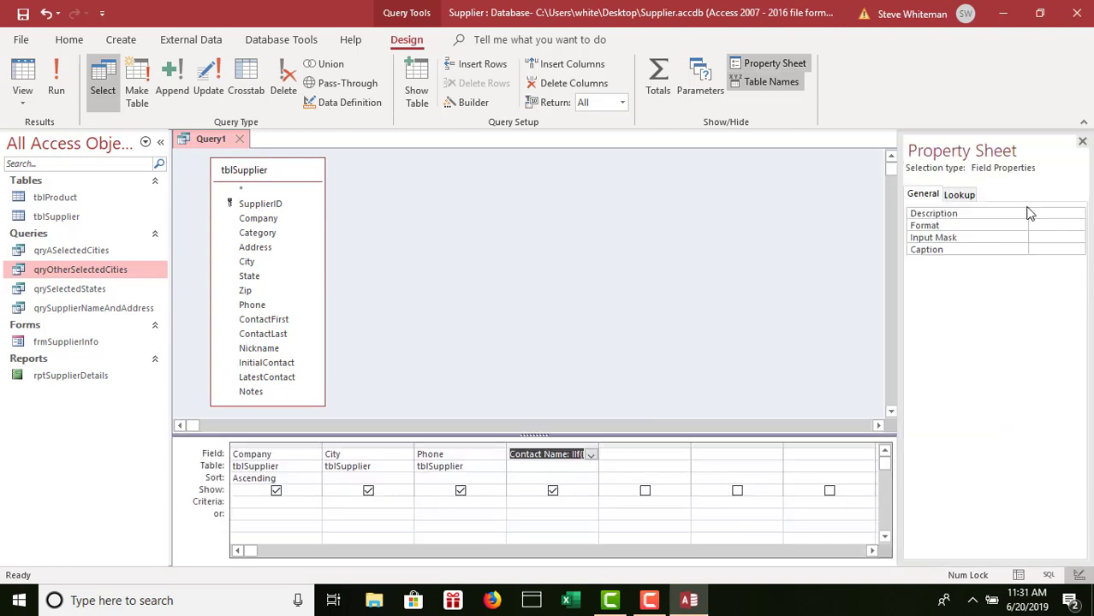
click(1040, 249)
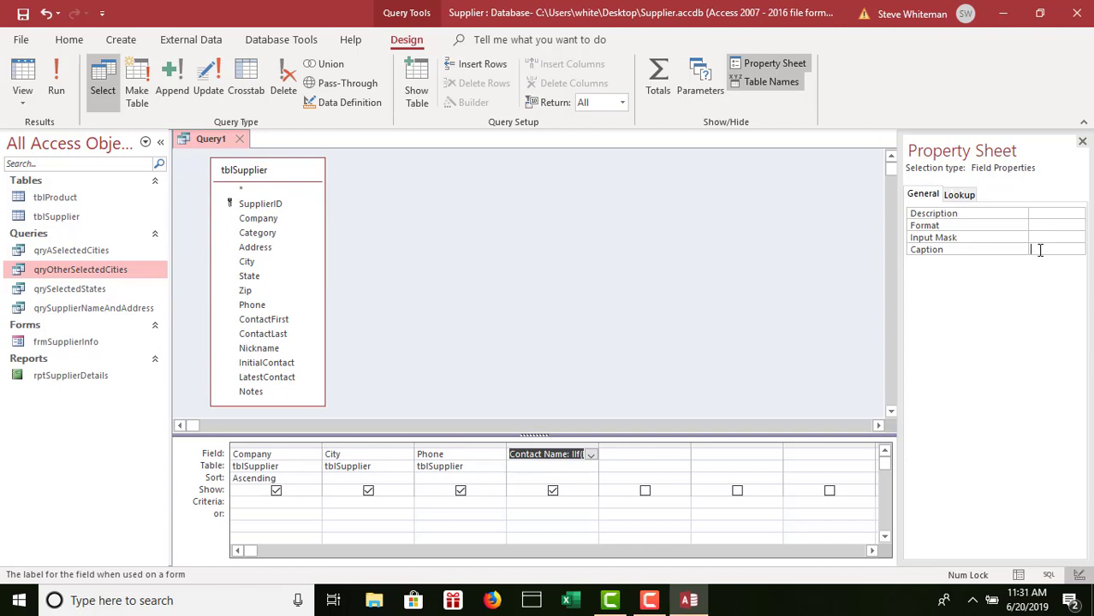
text(Contact)
text( Name)
click(761, 305)
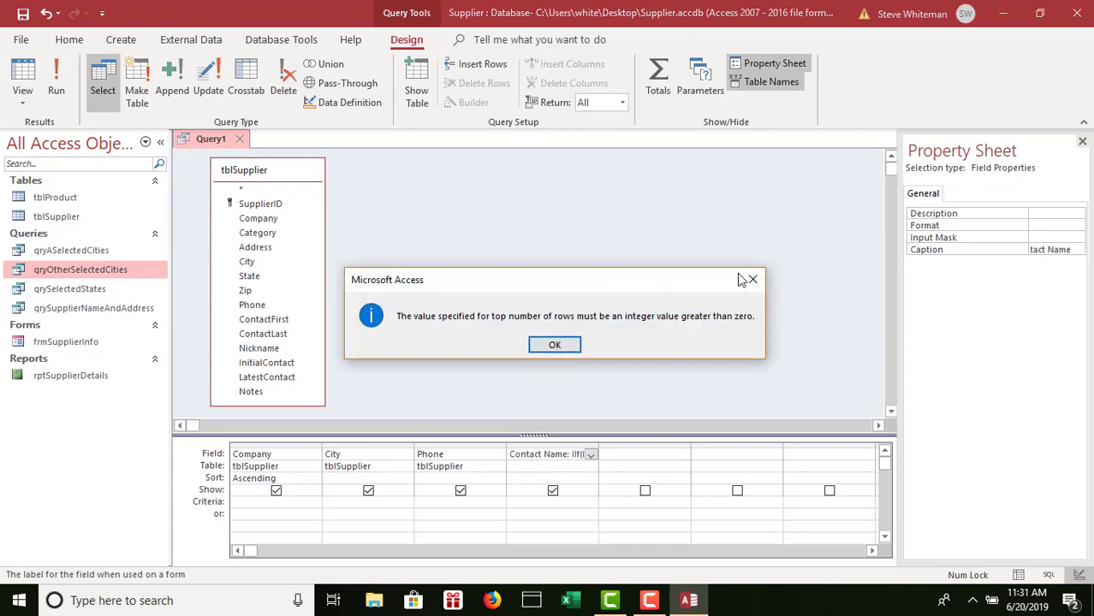
click(751, 282)
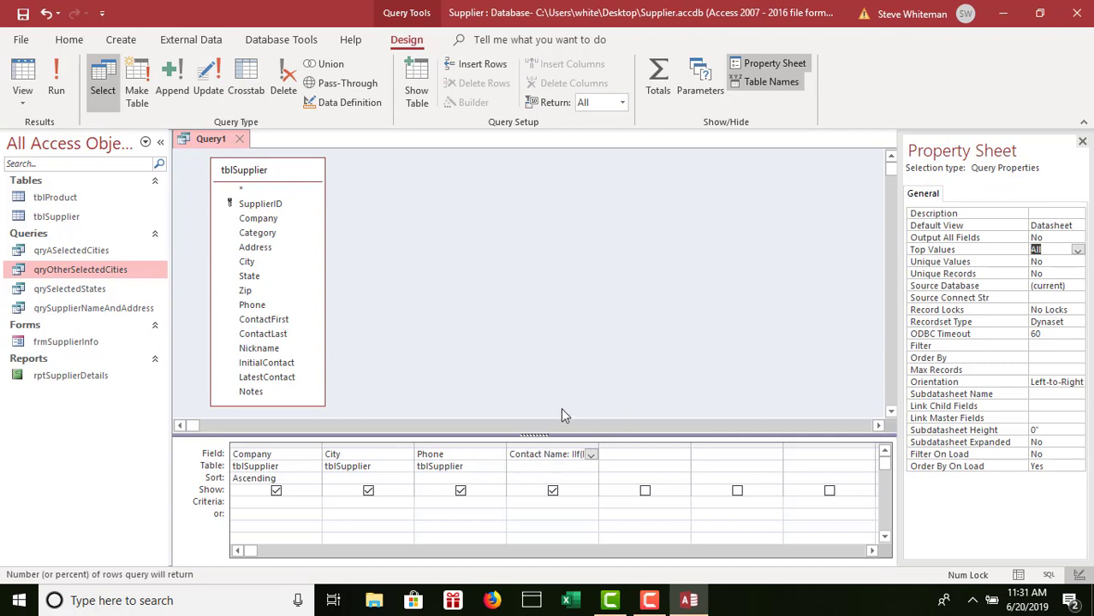
click(1081, 141)
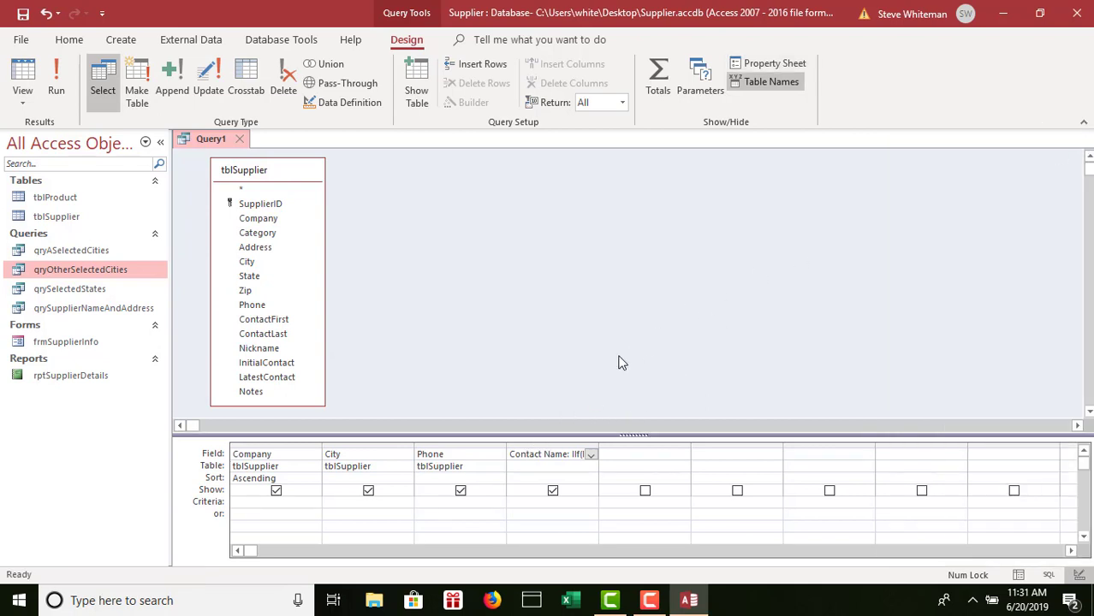
click(542, 454)
key(Delete)
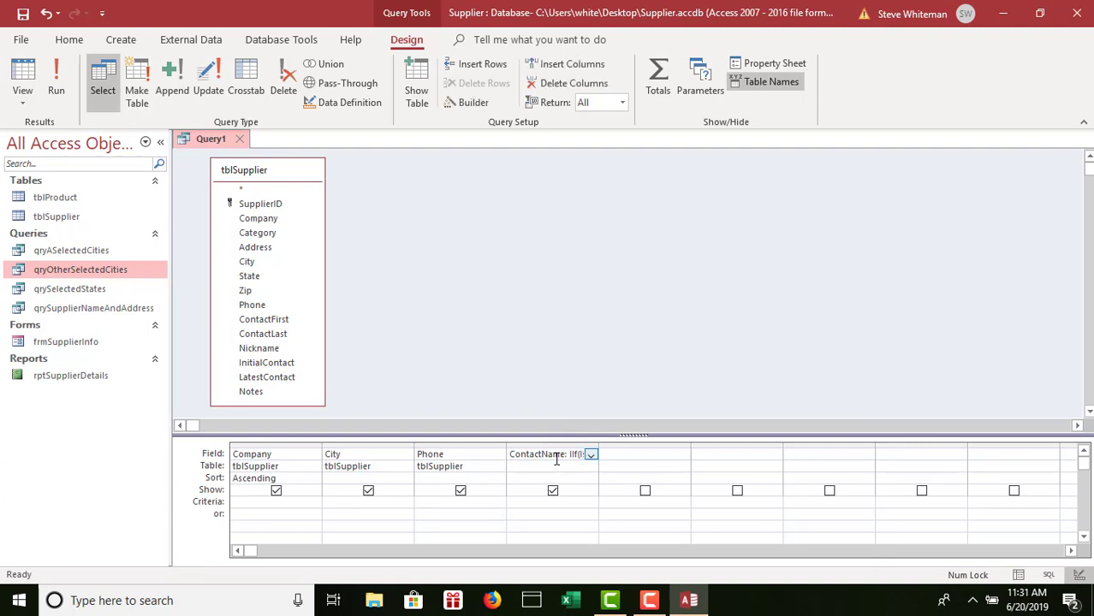
- Commit the field name edit and save the query as qryCompanyContacts
click(560, 332)
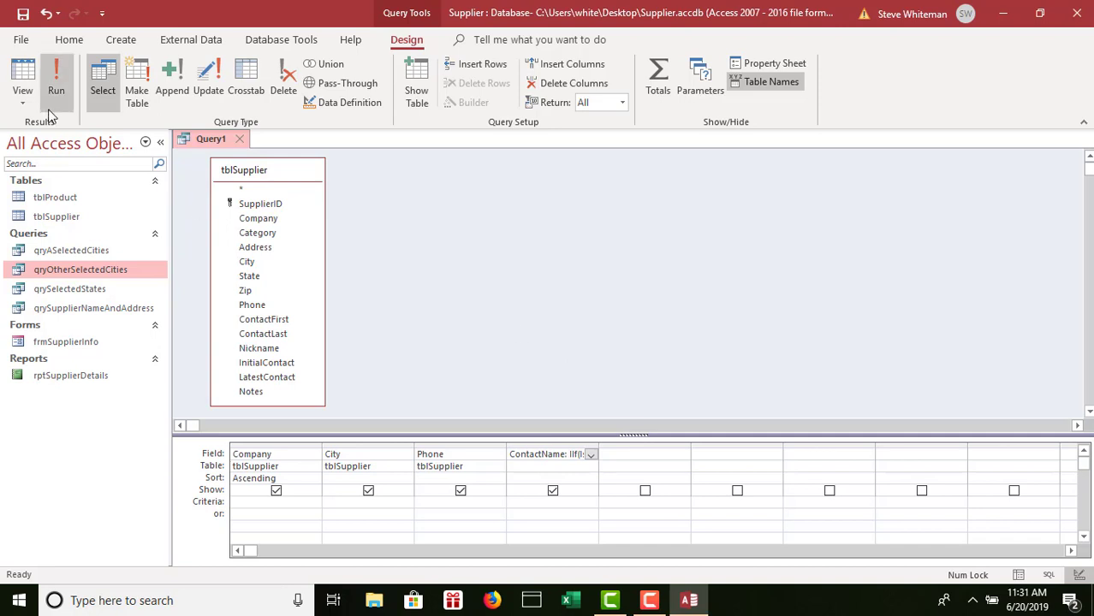
click(23, 15)
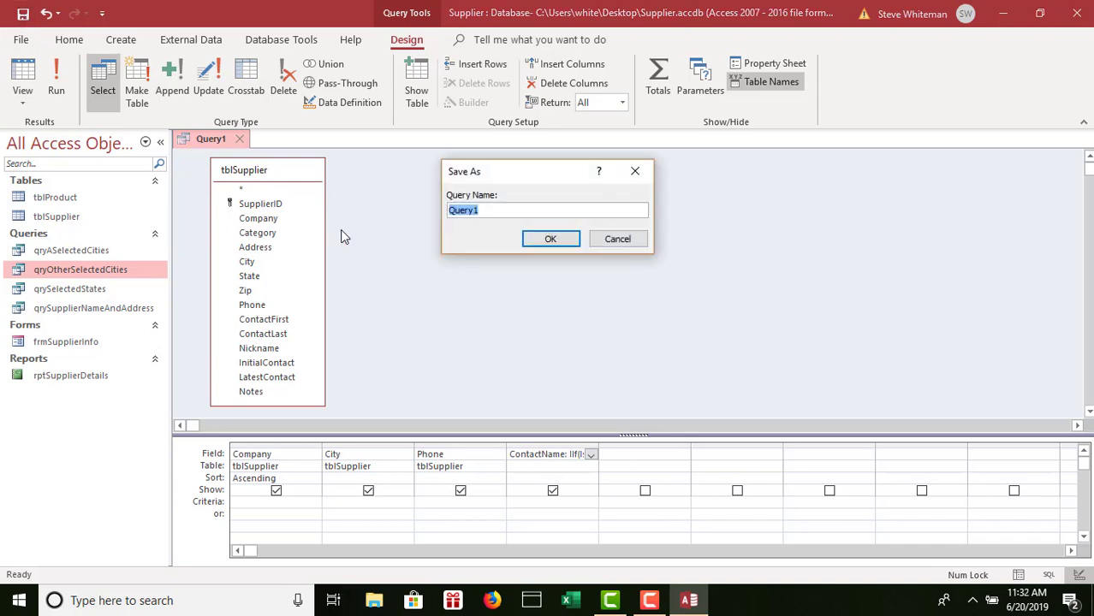
text(qryCompanyContacts)
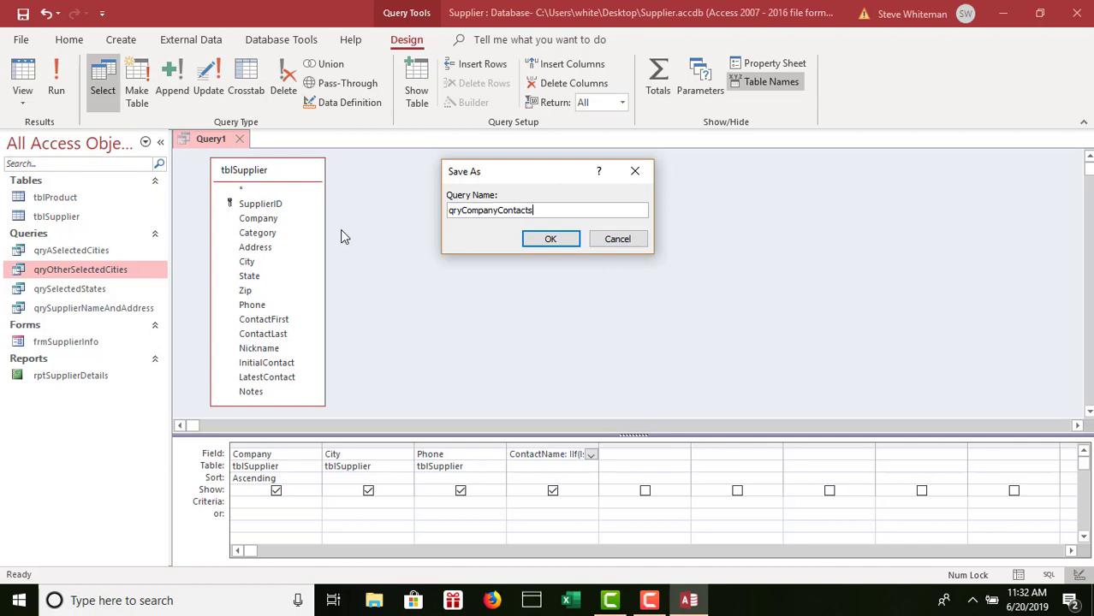
click(551, 240)
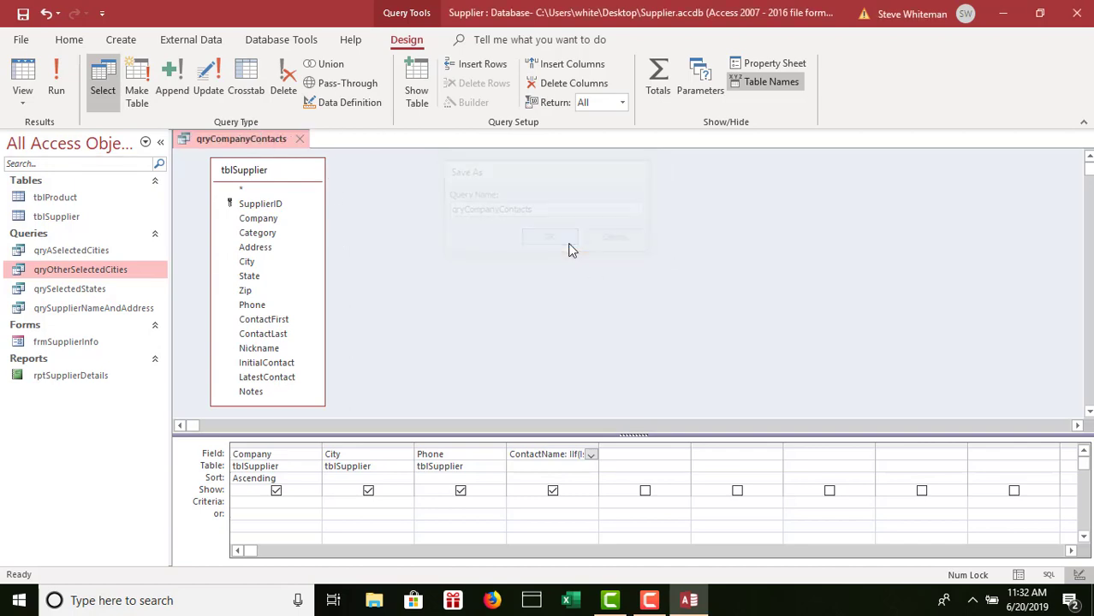
- Run the query, autofit the Company column width, then close the query
click(55, 64)
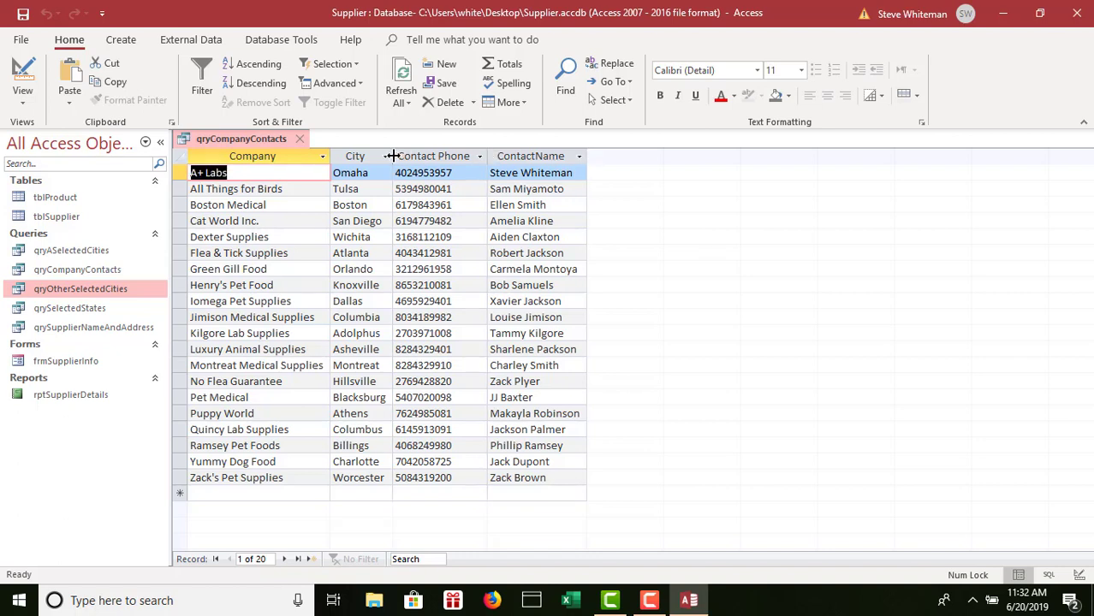
click(326, 156)
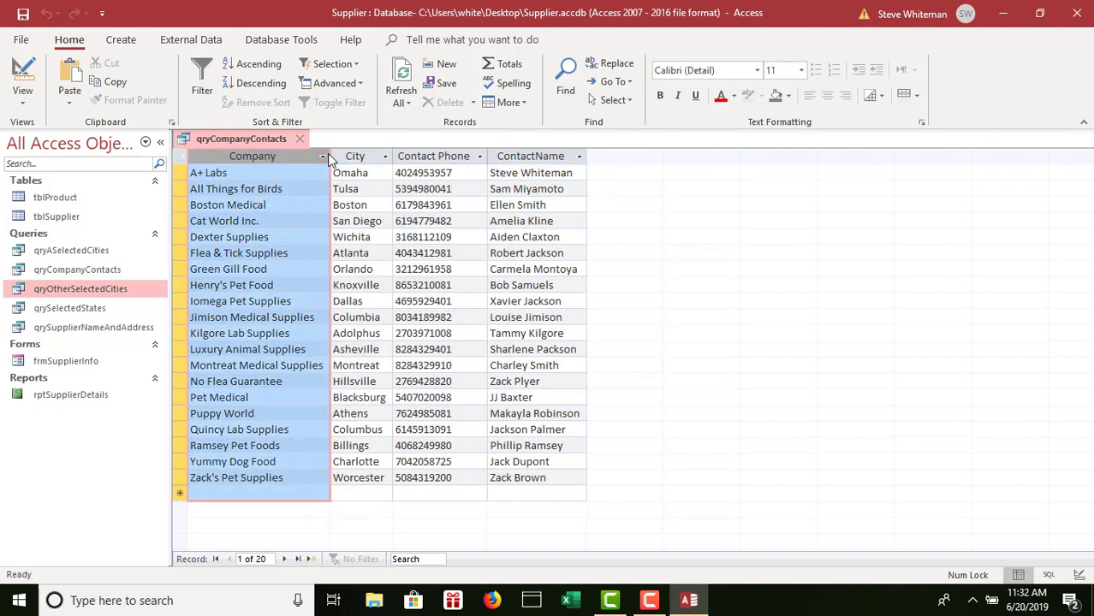
double_click(331, 155)
click(299, 139)
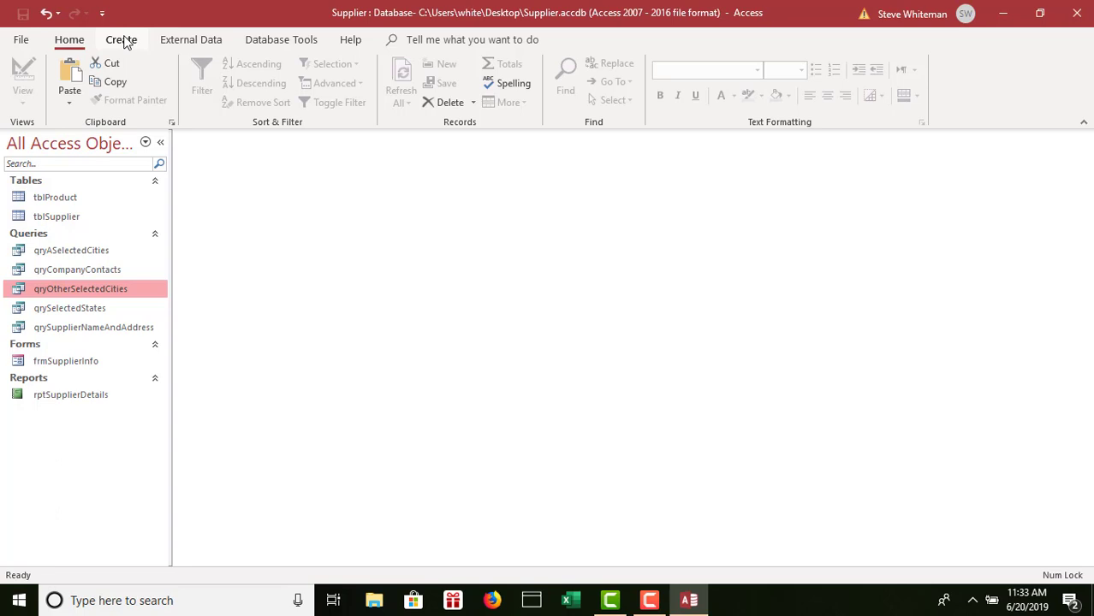
- Start a new design-view query on tblSupplier and enlarge its field list to show every field
click(121, 40)
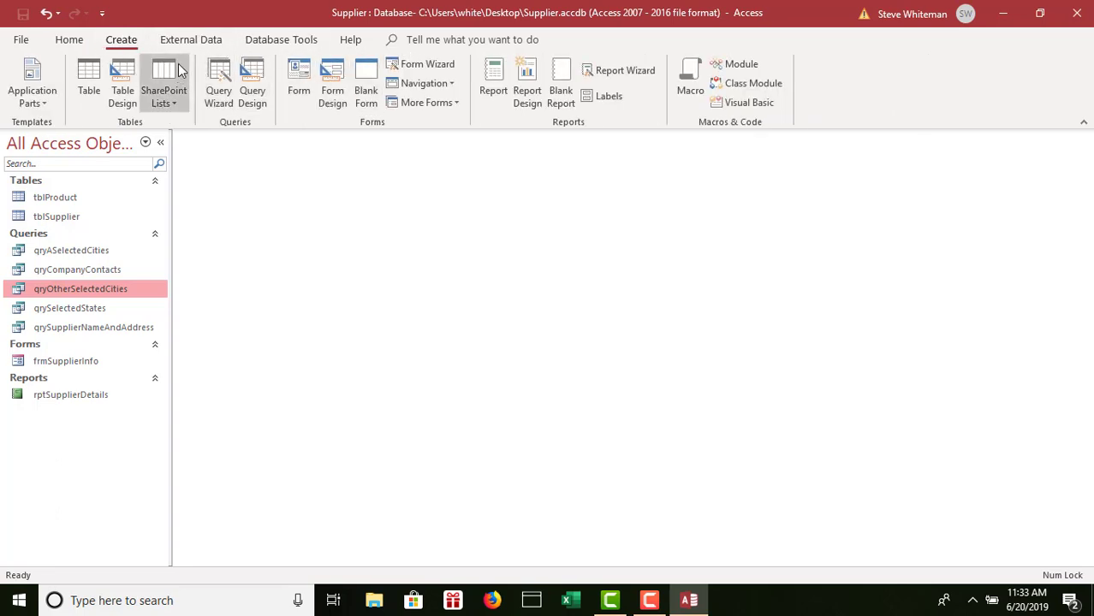
click(252, 82)
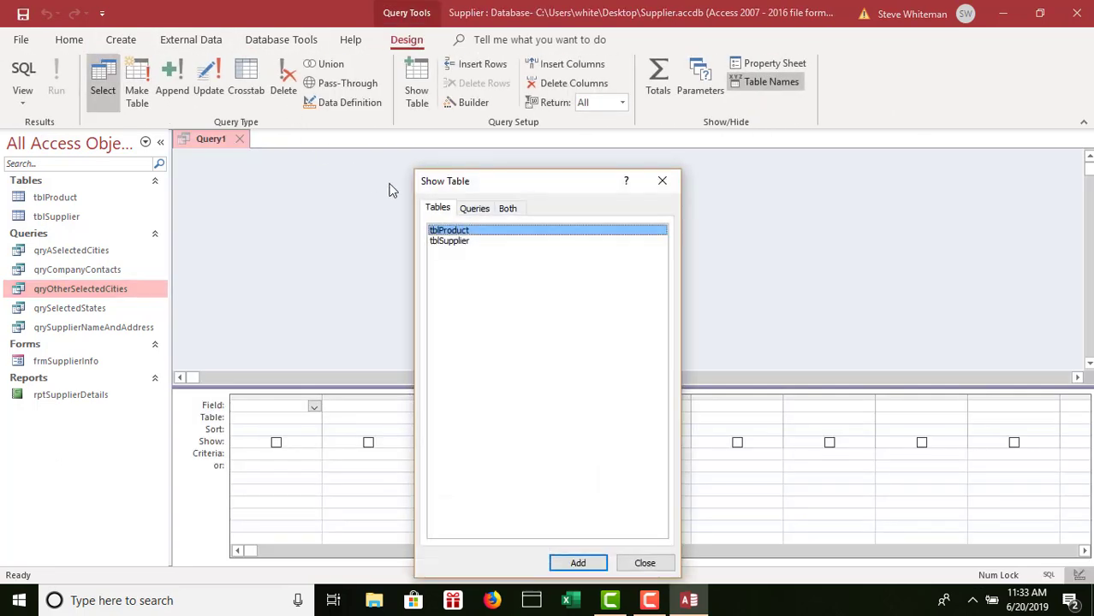
click(443, 244)
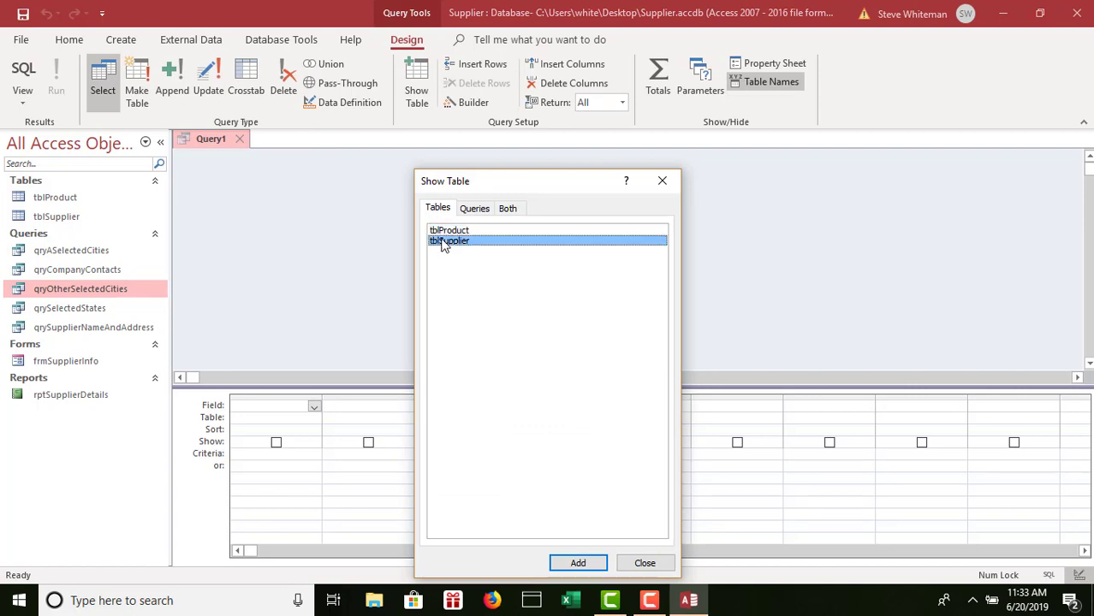
double_click(443, 244)
click(650, 563)
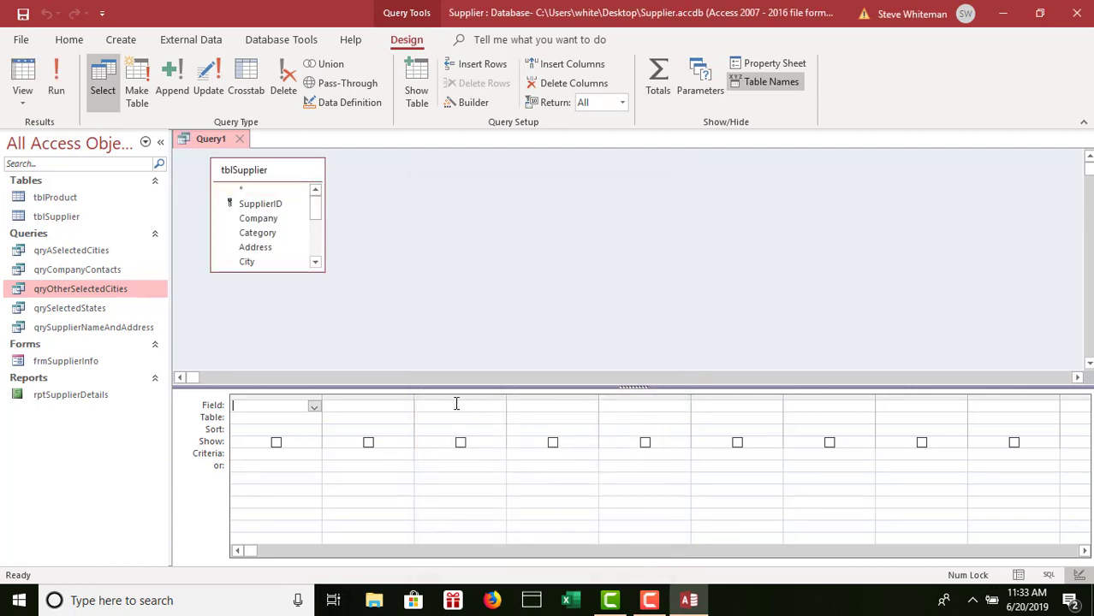
drag(444, 386, 444, 417)
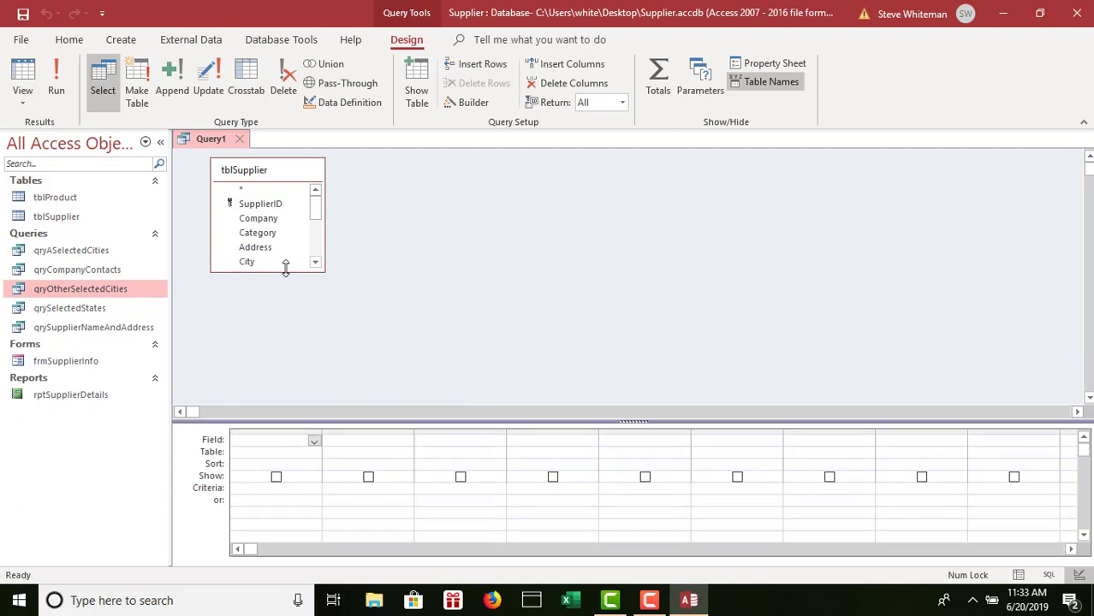
drag(286, 268, 286, 402)
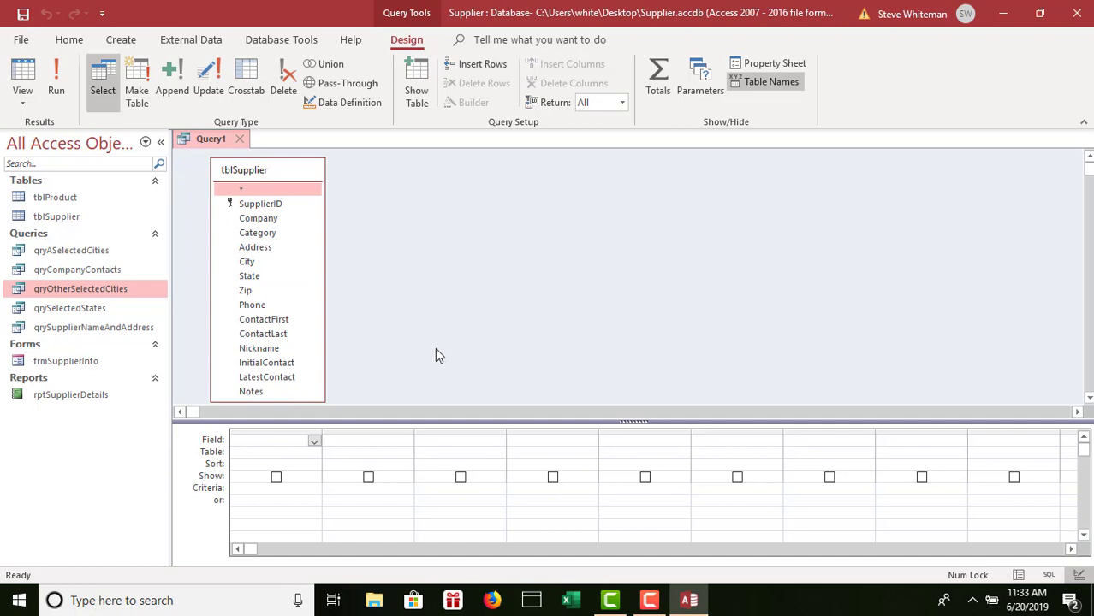
- Add Company, Category, City, State, ContactFirst, ContactLast and Phone to the query grid
double_click(276, 219)
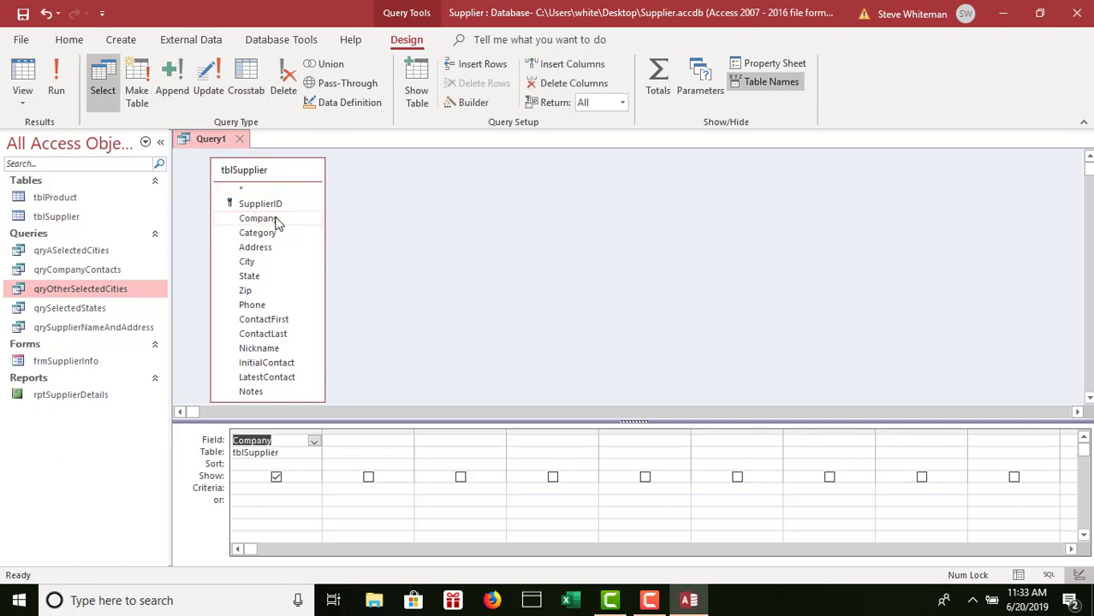
double_click(267, 234)
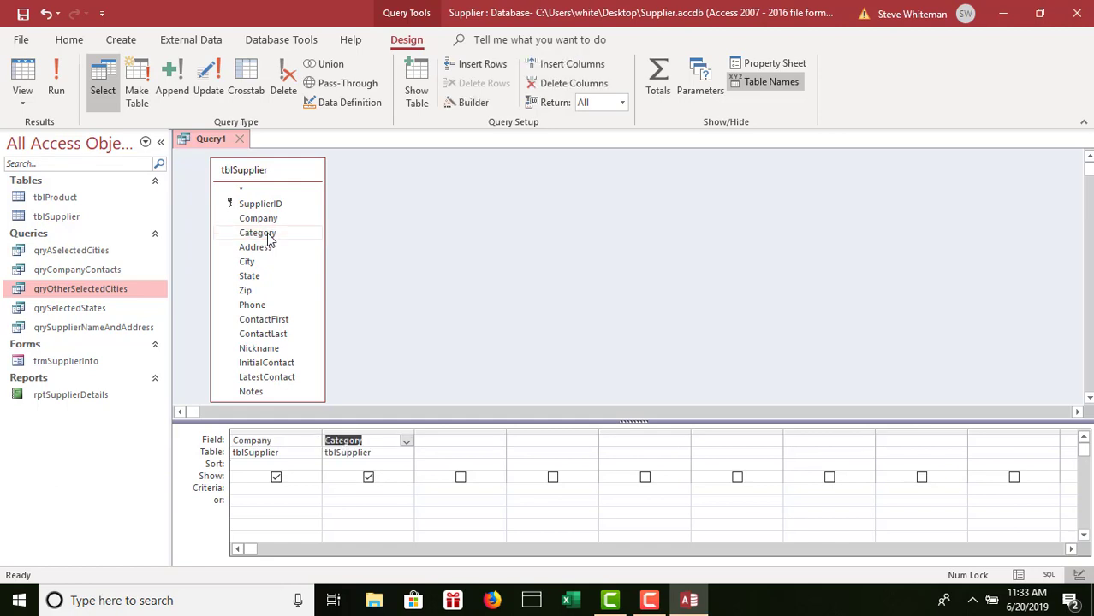
double_click(252, 265)
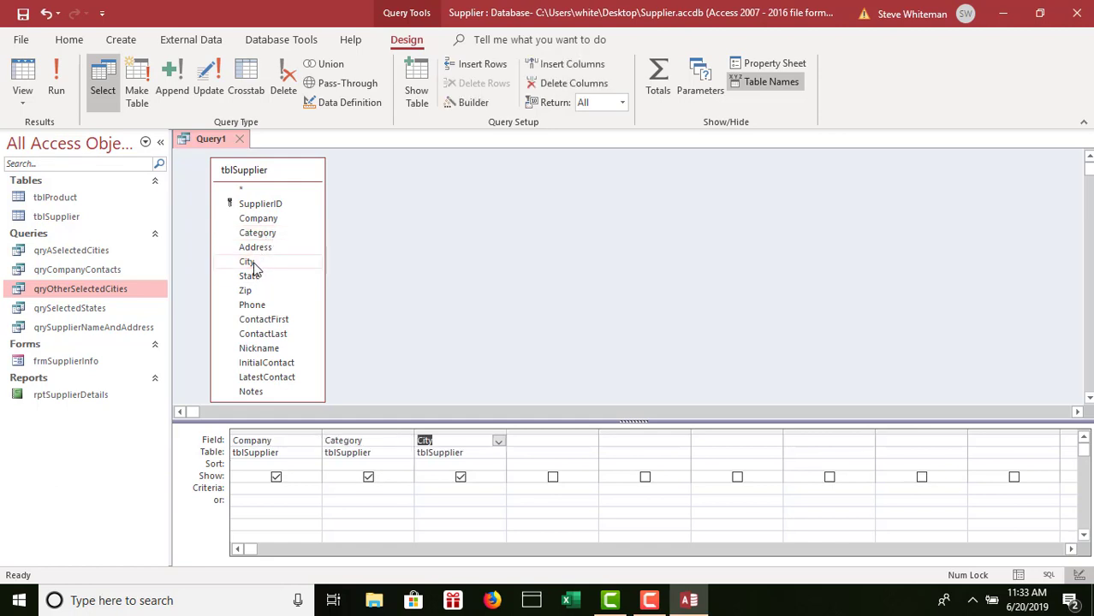
double_click(250, 277)
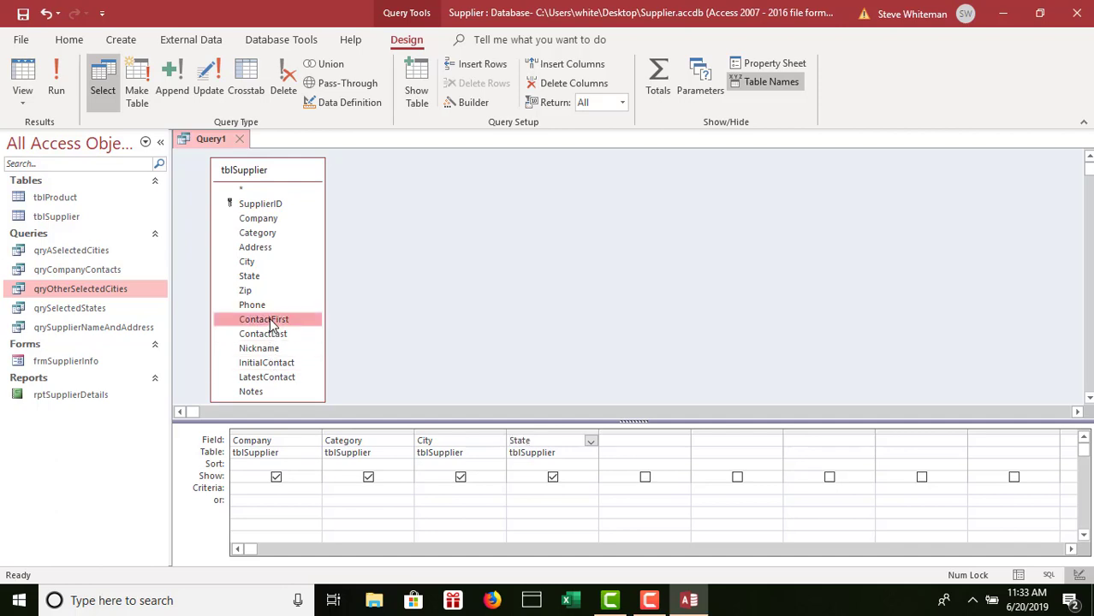
double_click(270, 322)
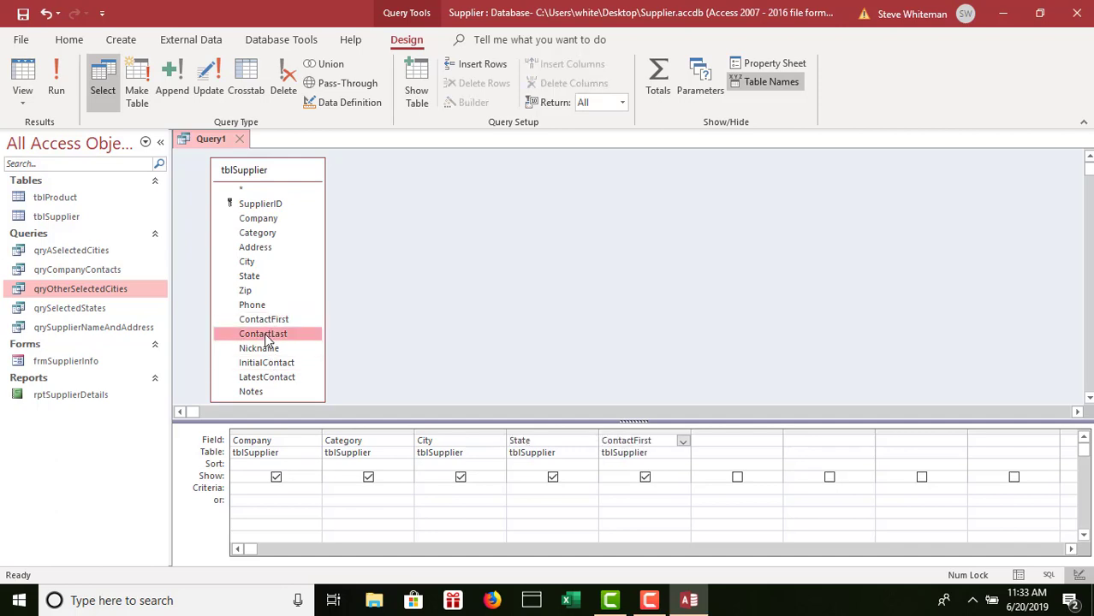
double_click(266, 334)
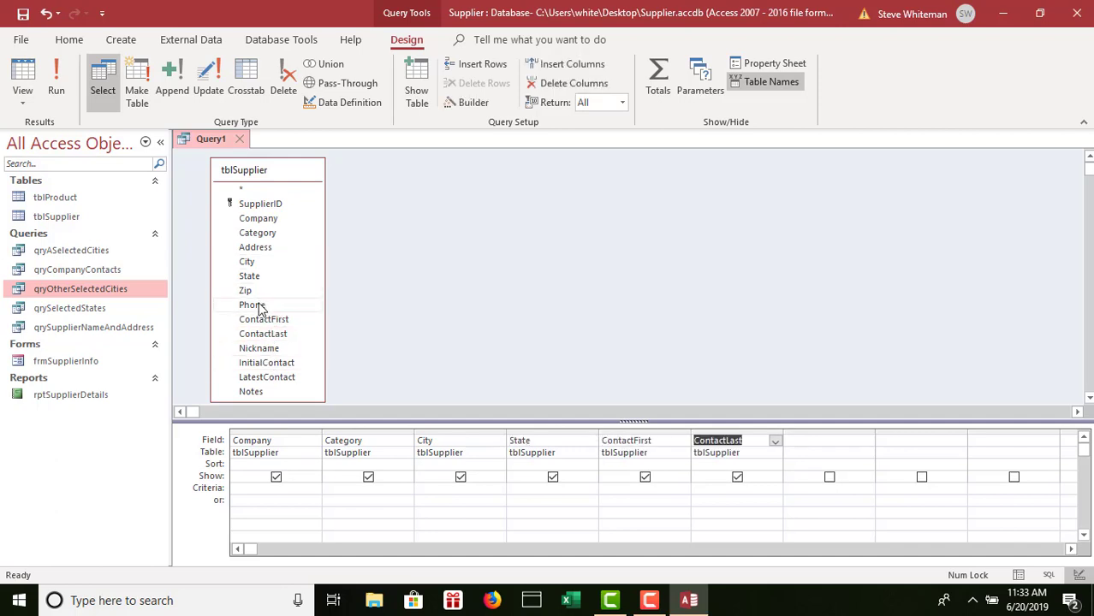
double_click(253, 305)
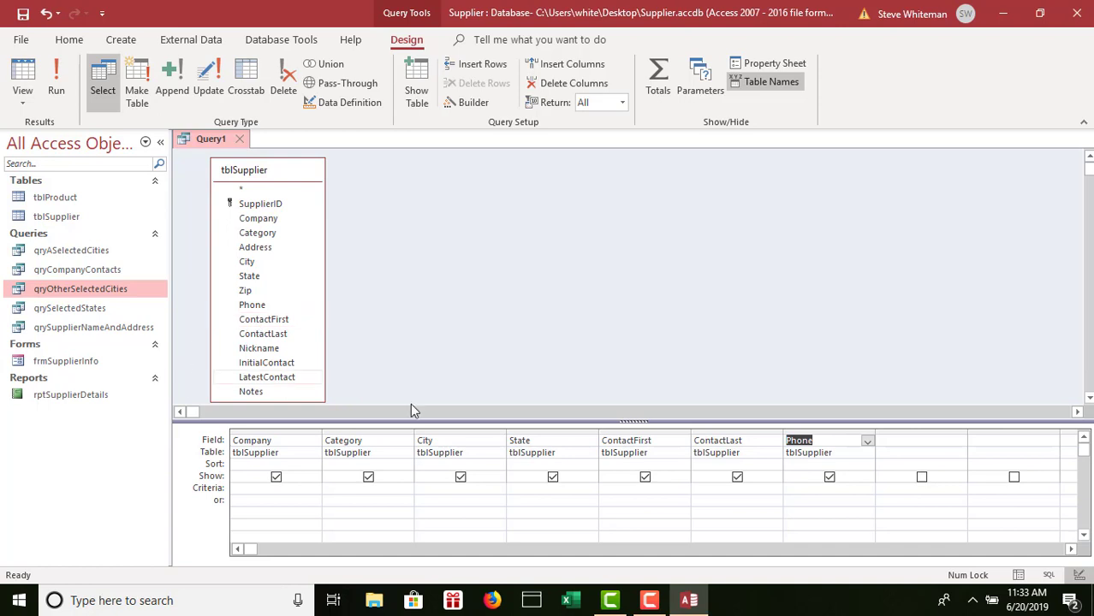
- Sort the query results by City ascending
click(493, 465)
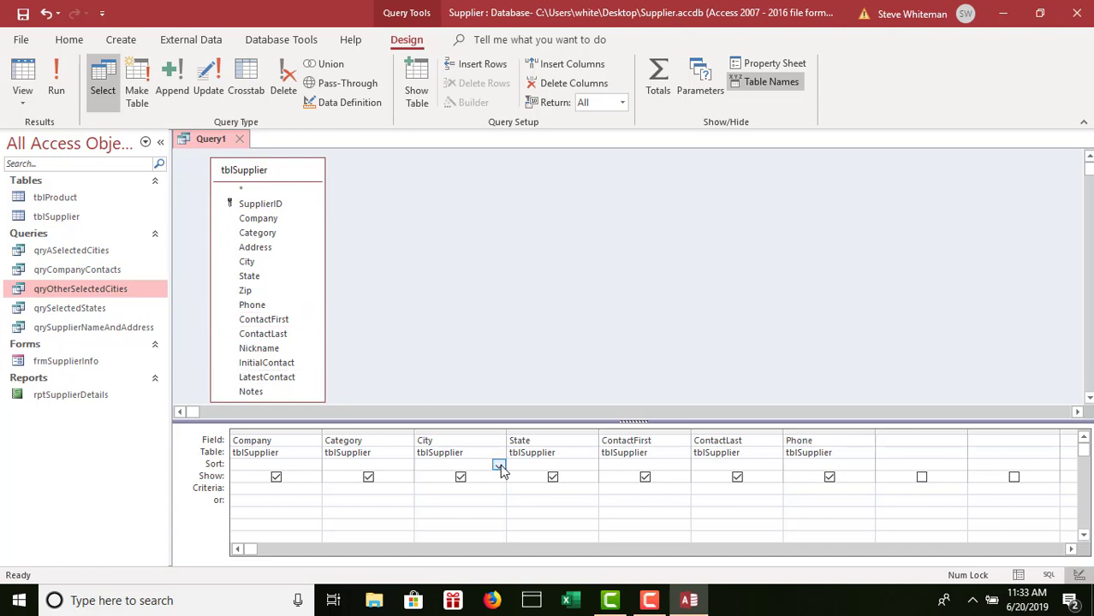
click(500, 464)
click(441, 477)
- Give State the criterion [Which state this time?] and run the query
click(521, 487)
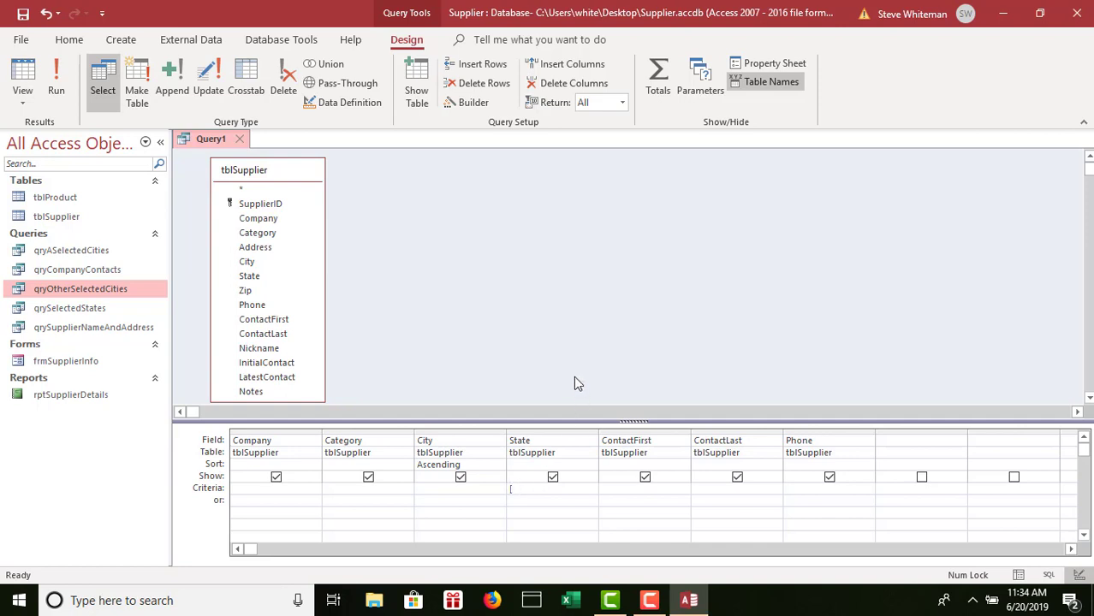
text(Which)
text( state th)
text(is time)
text(?)
text(])
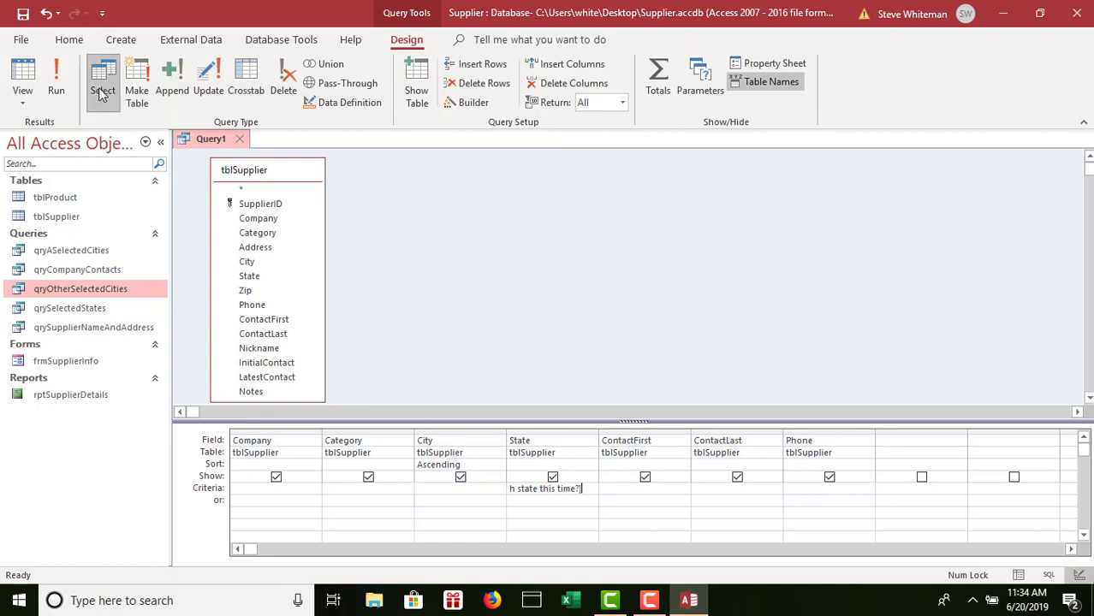
click(56, 86)
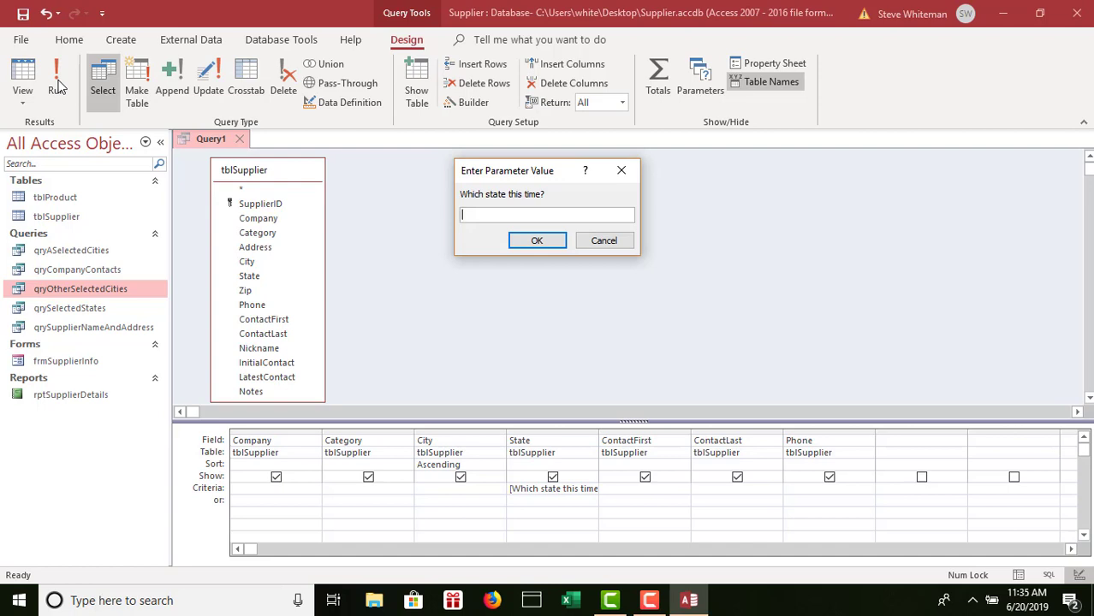
- Answer the prompt with NC to see three suppliers, then return to Design View
text(NC)
key(Return)
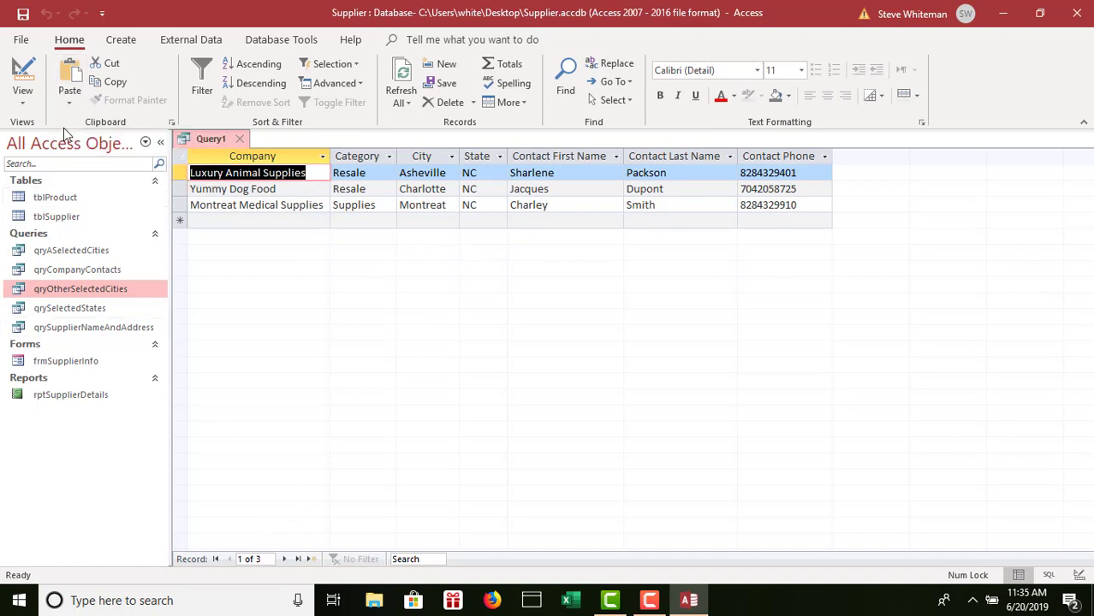
click(24, 101)
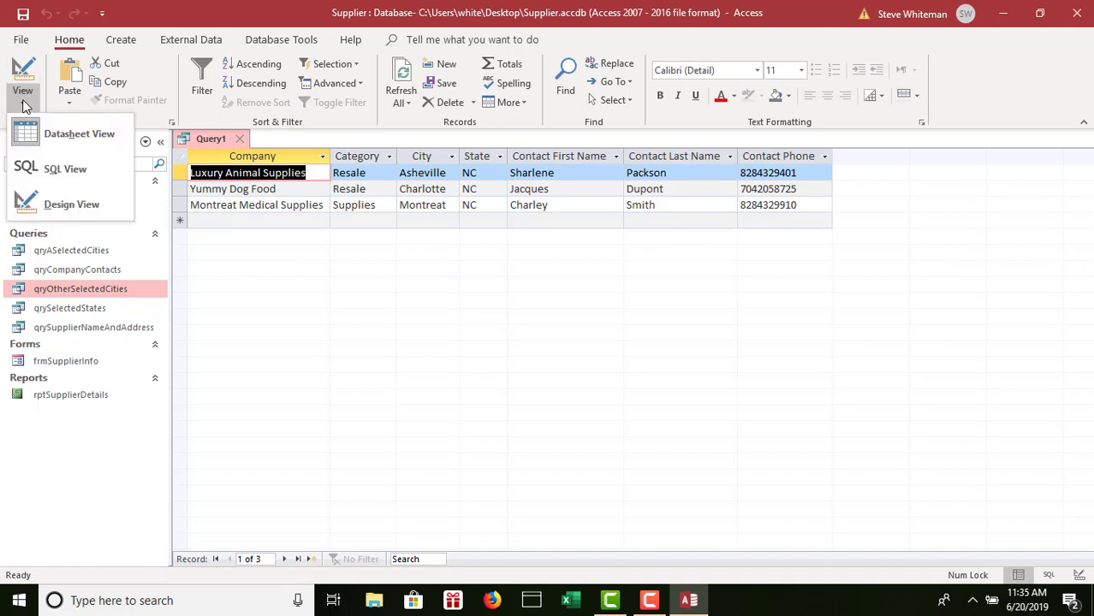
click(56, 205)
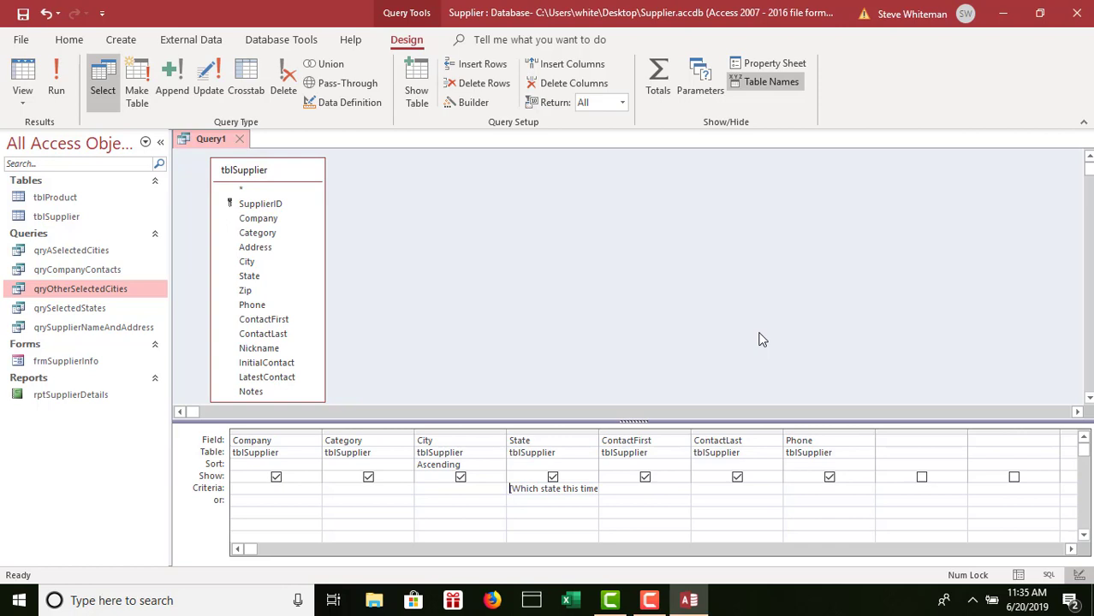
- Rerun the query with a blank state answer, which returns no records, then return to Design View
click(54, 90)
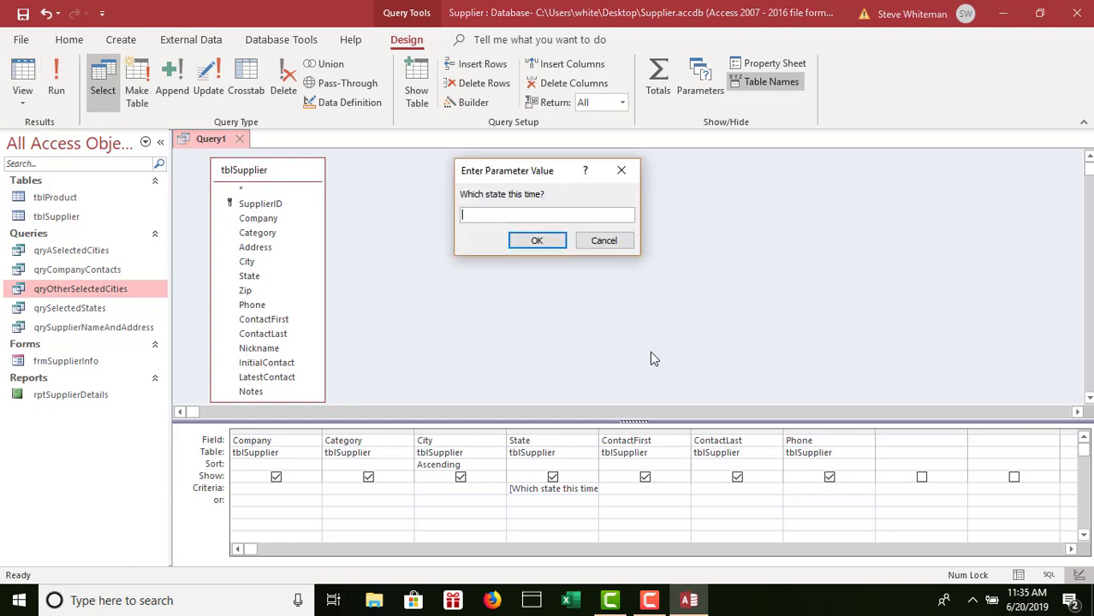
key(Return)
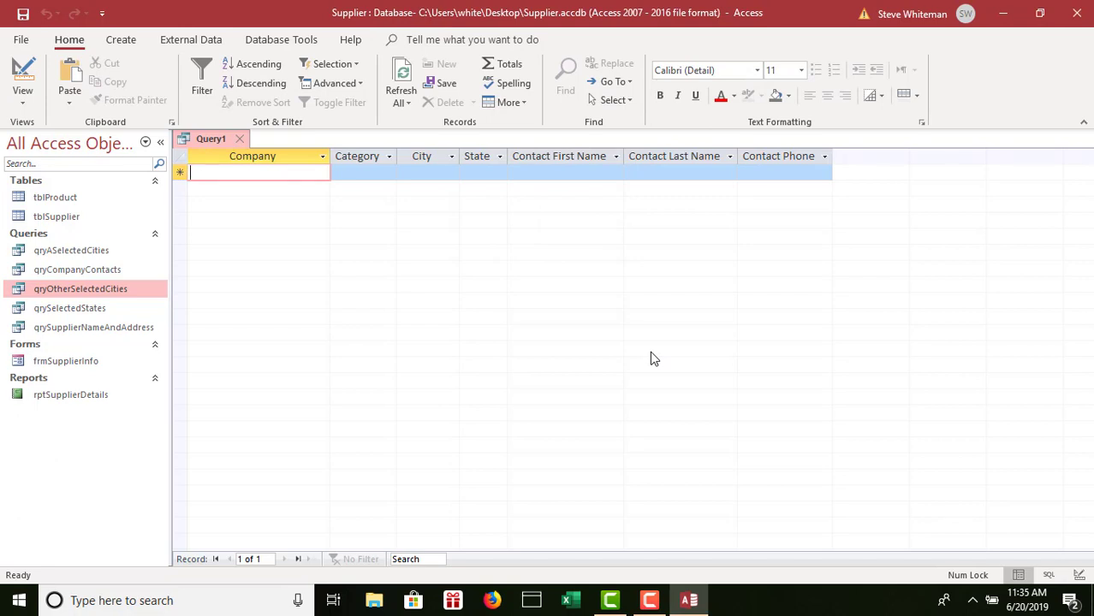
click(23, 106)
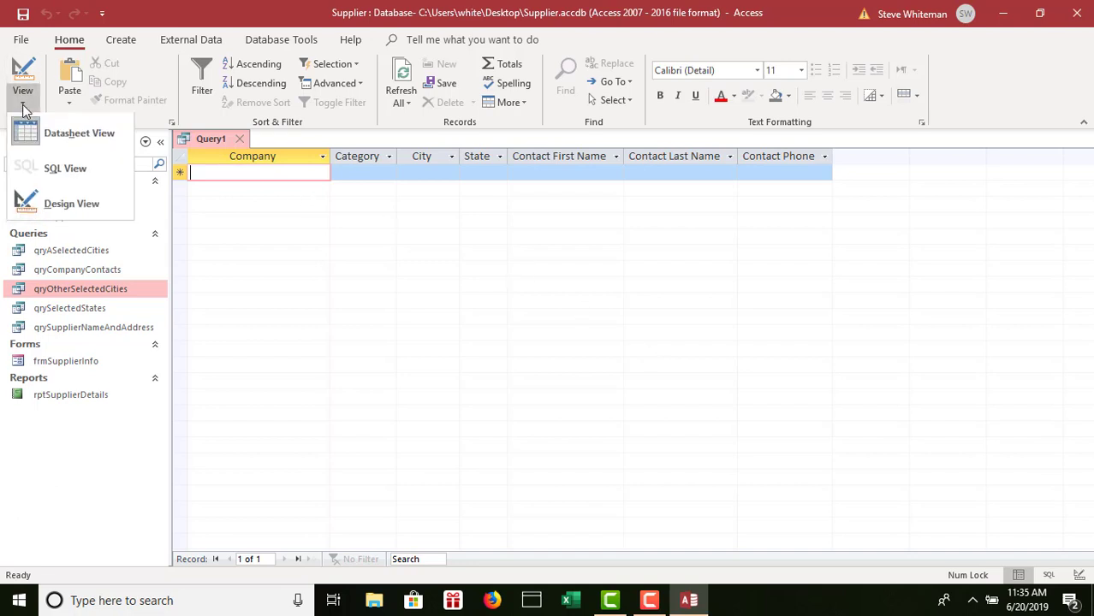
click(61, 205)
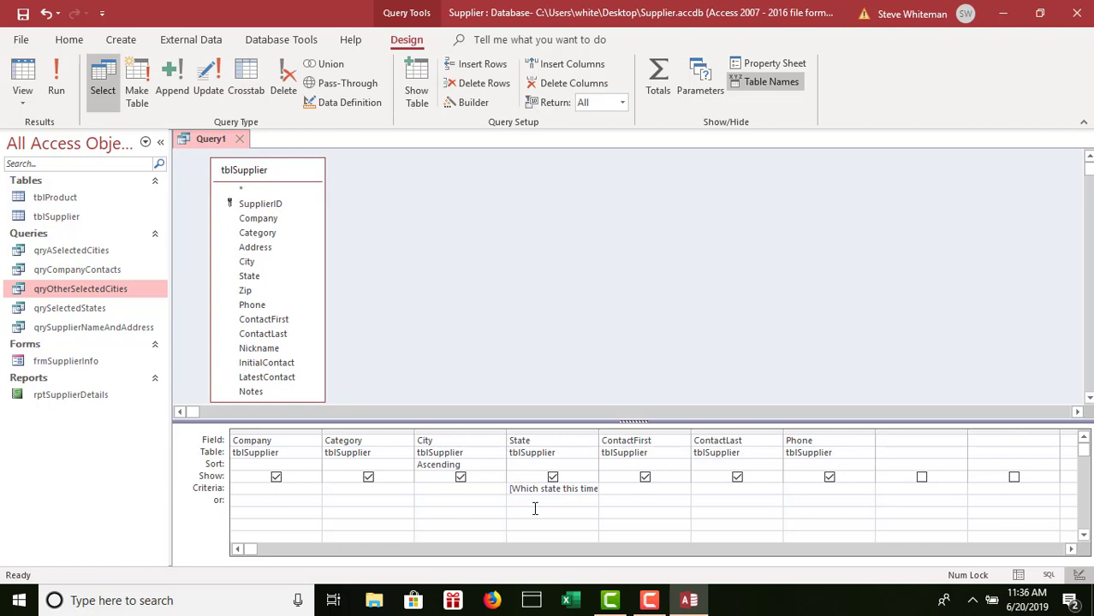
- Rewrite the State criterion as Like [Which state this time?]&"*" and fix stray characters in Zoom
text(Like)
drag(594, 494, 600, 490)
click(597, 489)
text(&"*")
key(Left)
key(Left)
key(Left)
key(Left)
key(Left)
key(Delete)
right_click(536, 490)
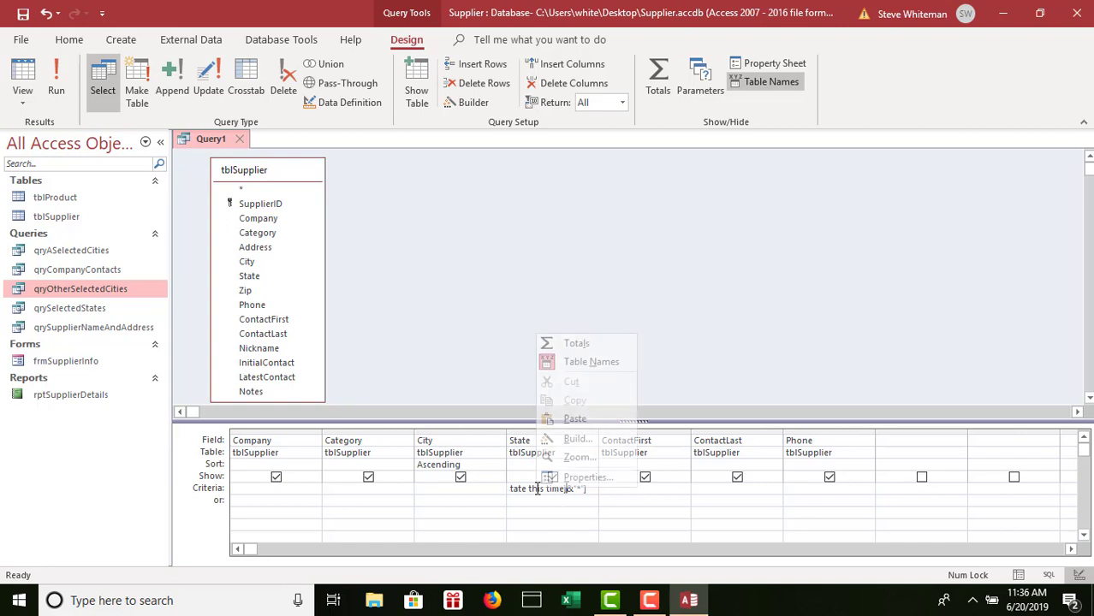
click(575, 458)
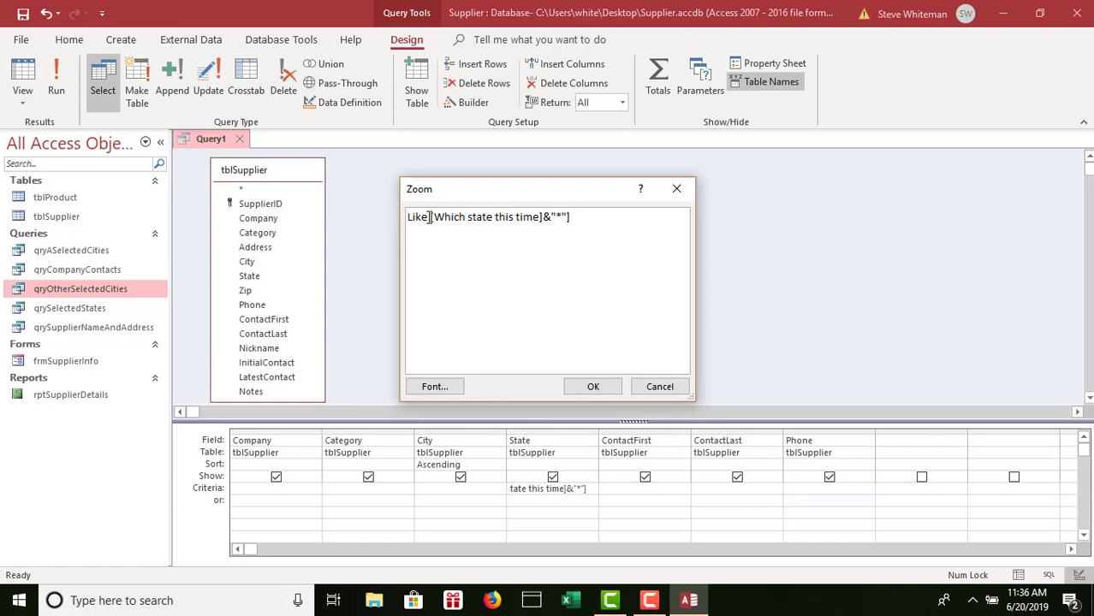
click(577, 217)
key(BackSpace)
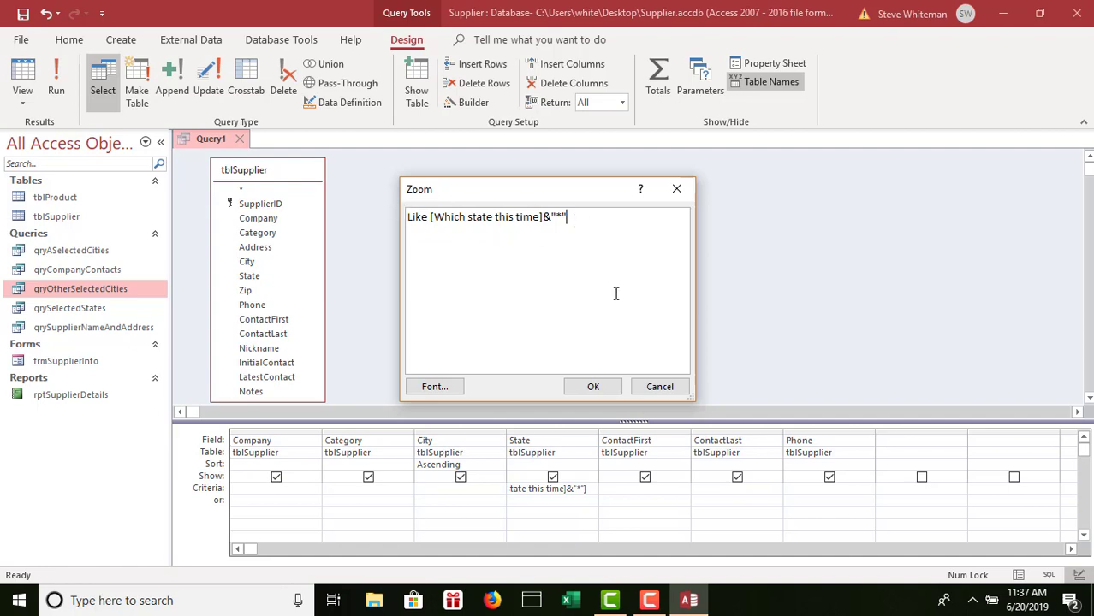
click(594, 387)
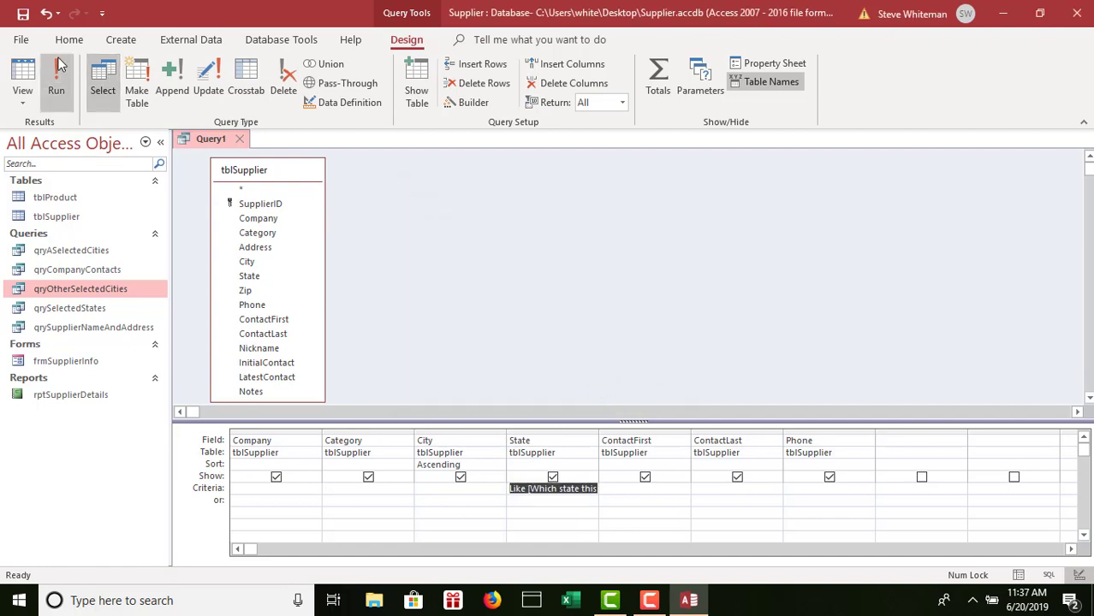
- Test the revised prompt with NC, then rerun it blank to list all 20 suppliers
click(56, 81)
text(NC)
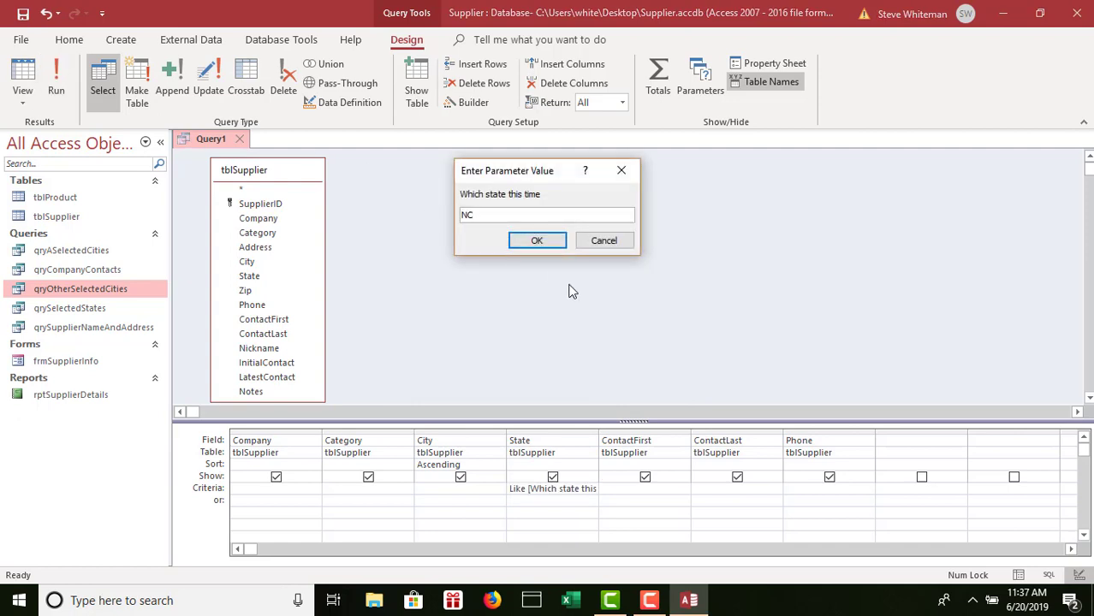
key(Return)
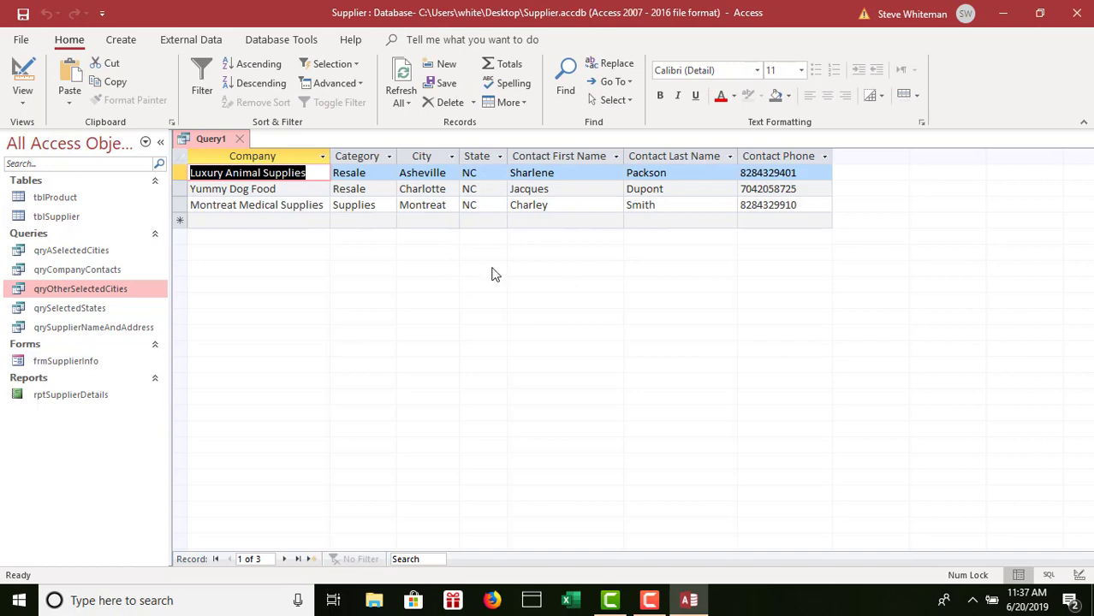
click(22, 104)
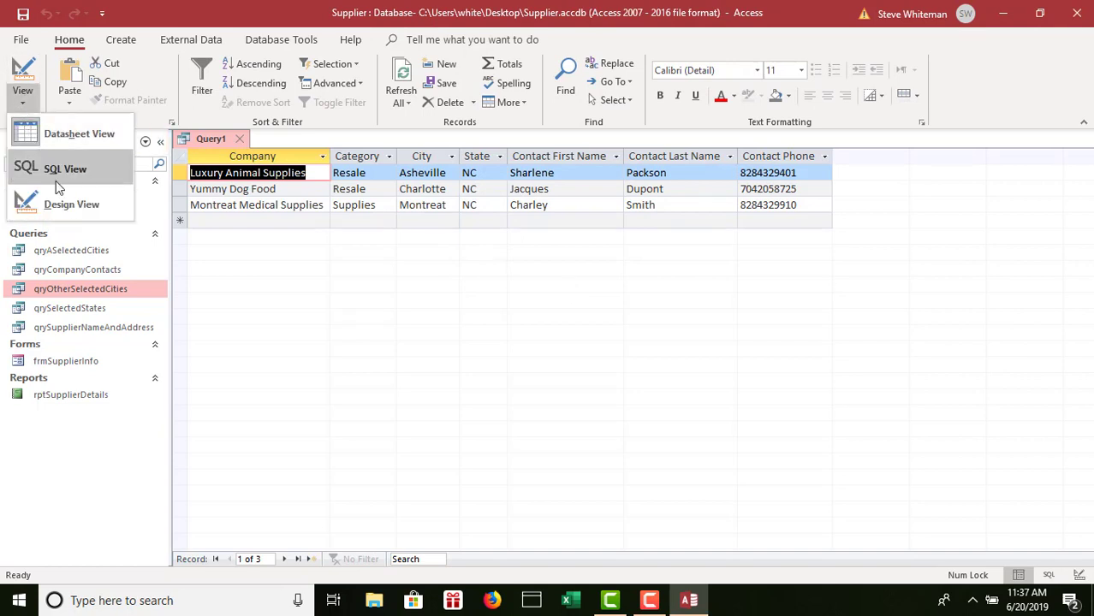
click(74, 206)
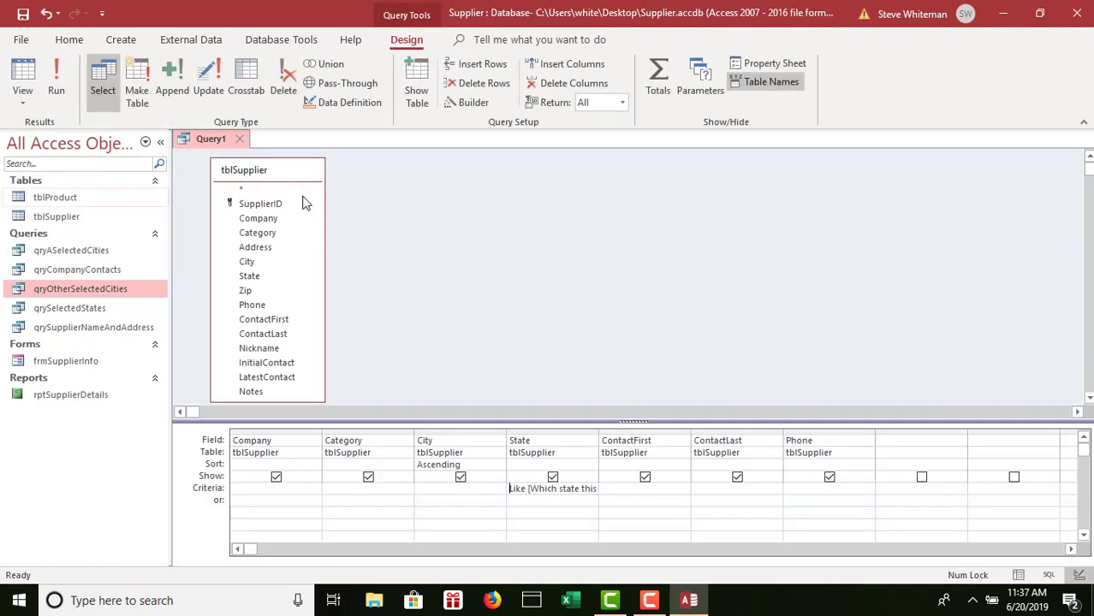
click(56, 81)
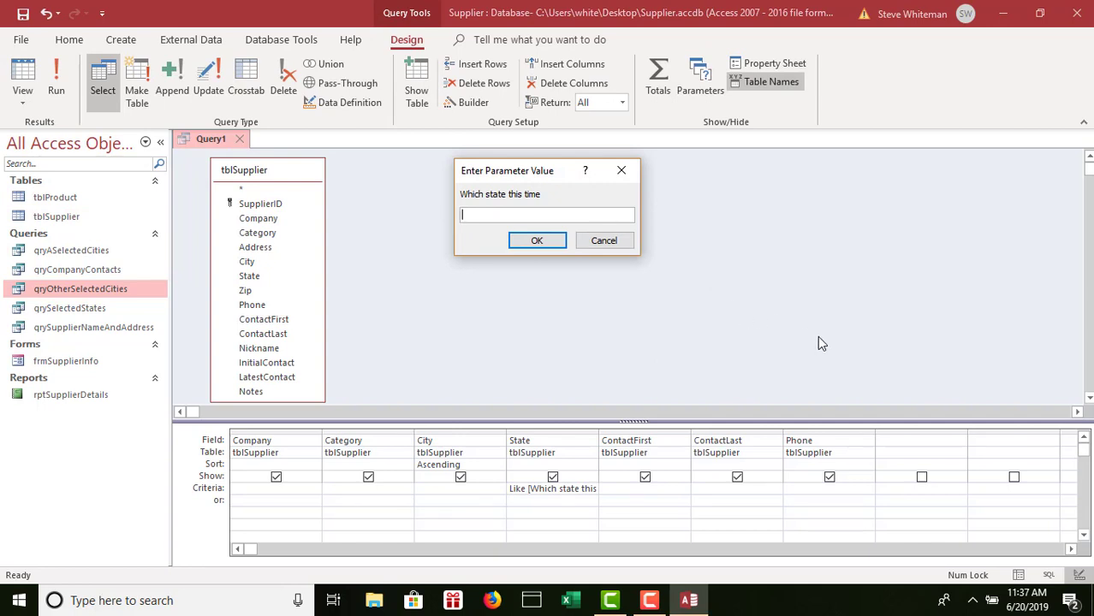
key(Return)
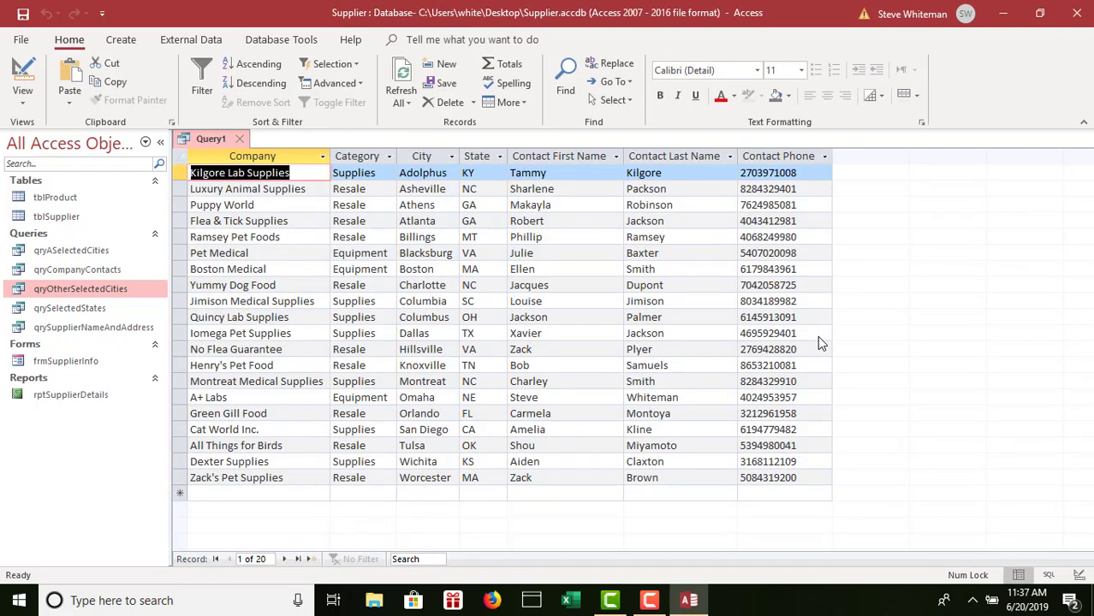
- Close Query1 and save it as qryStateParameter
click(240, 139)
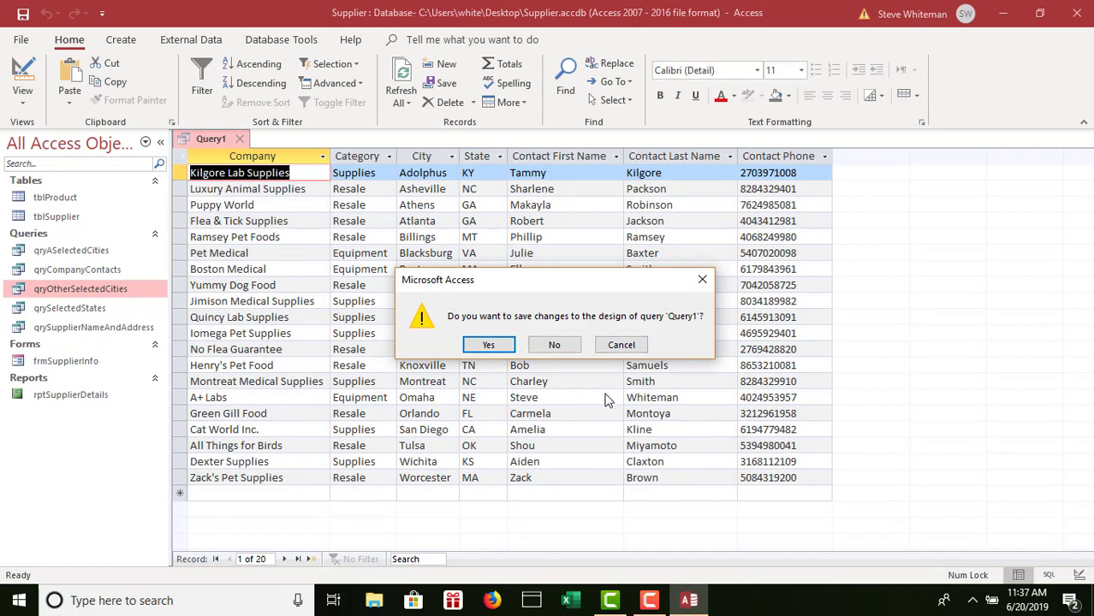
click(485, 347)
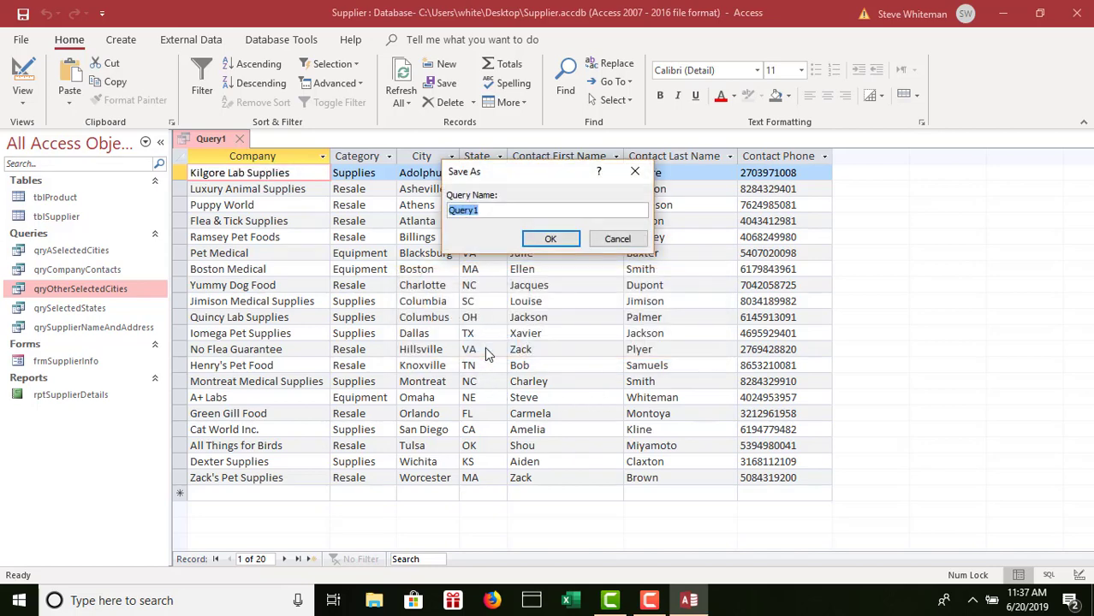
text(qryStateParameter)
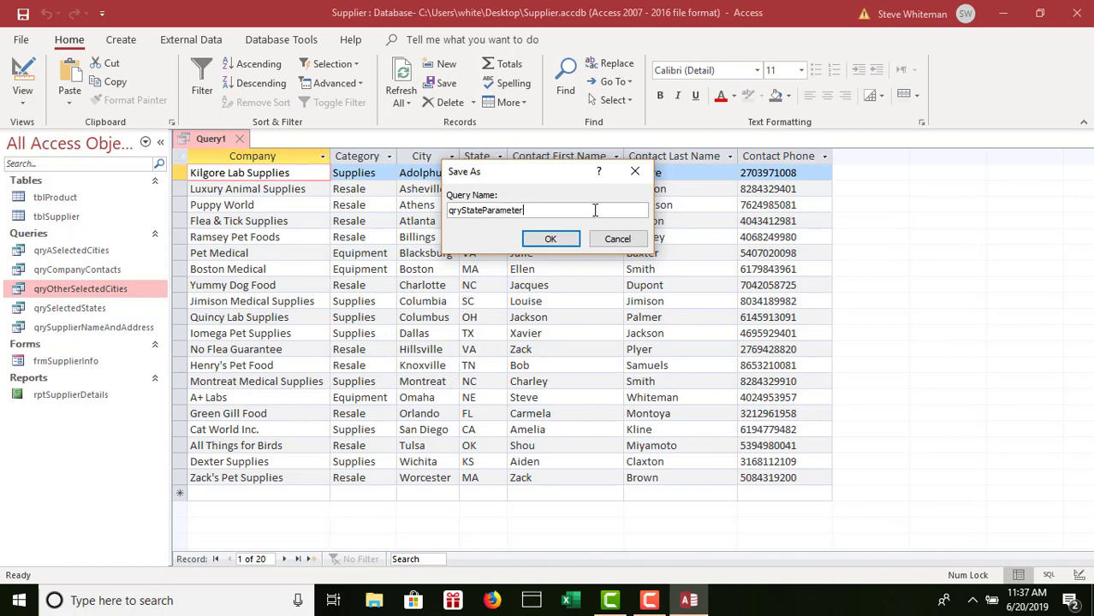
click(566, 240)
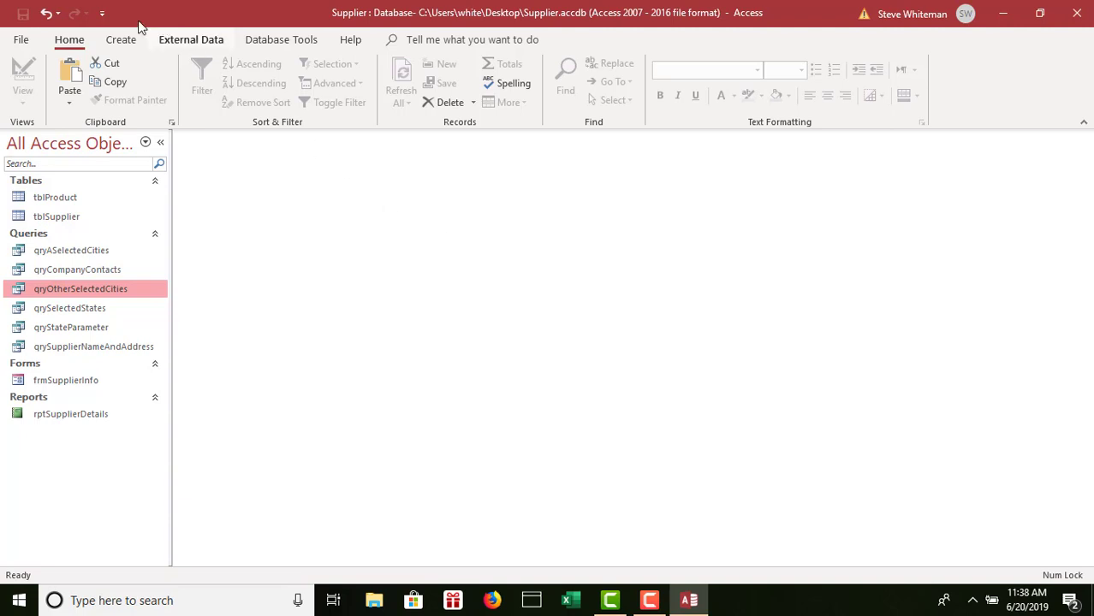
- Launch the Find Duplicates Query Wizard and continue with tblProduct as the source table
click(121, 40)
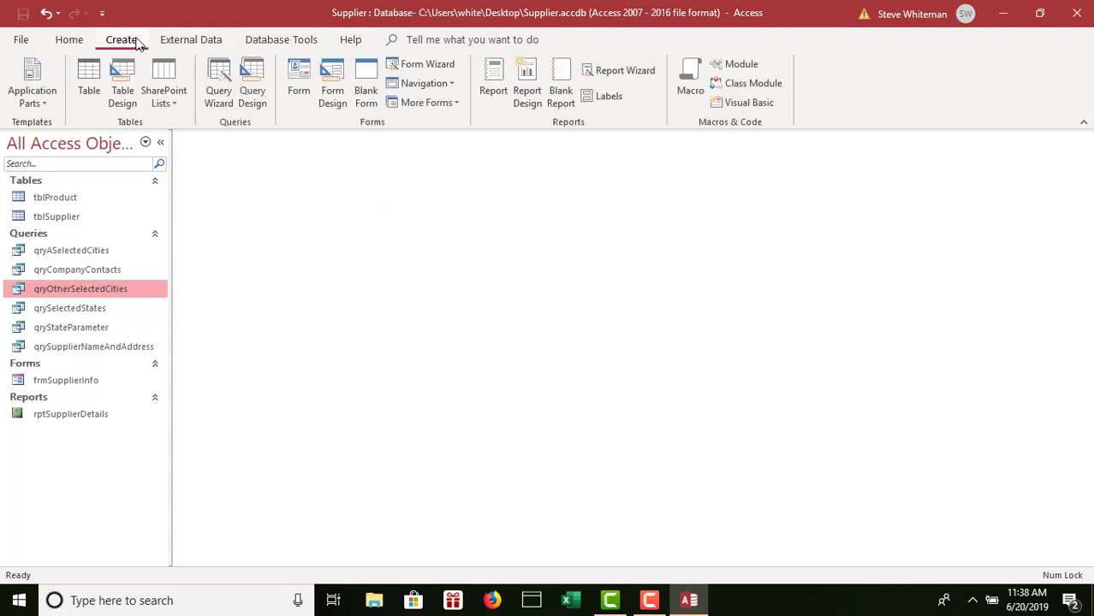
click(216, 77)
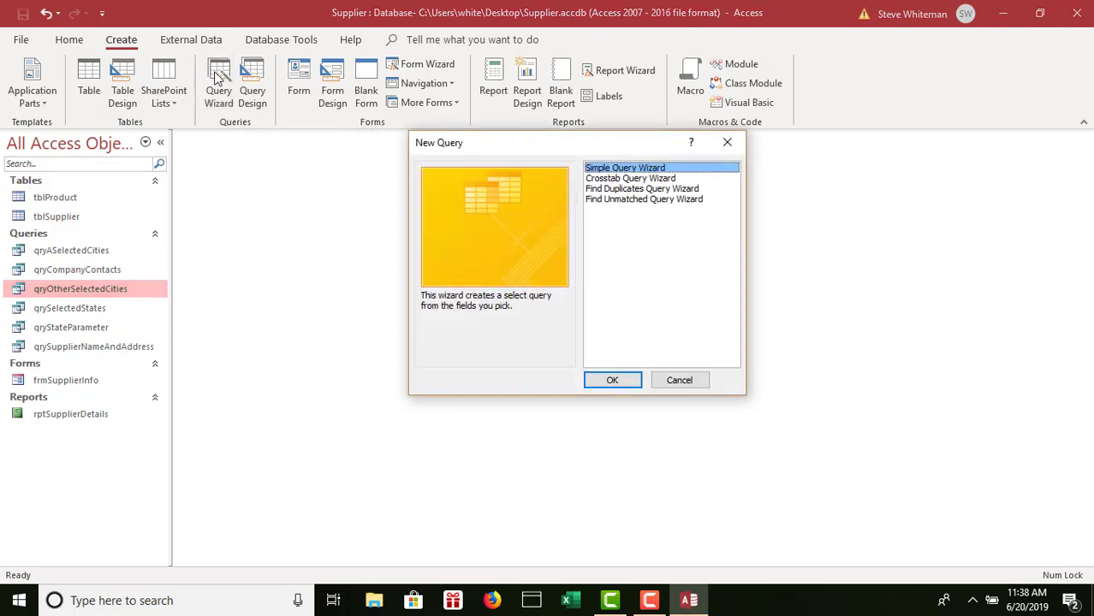
click(602, 190)
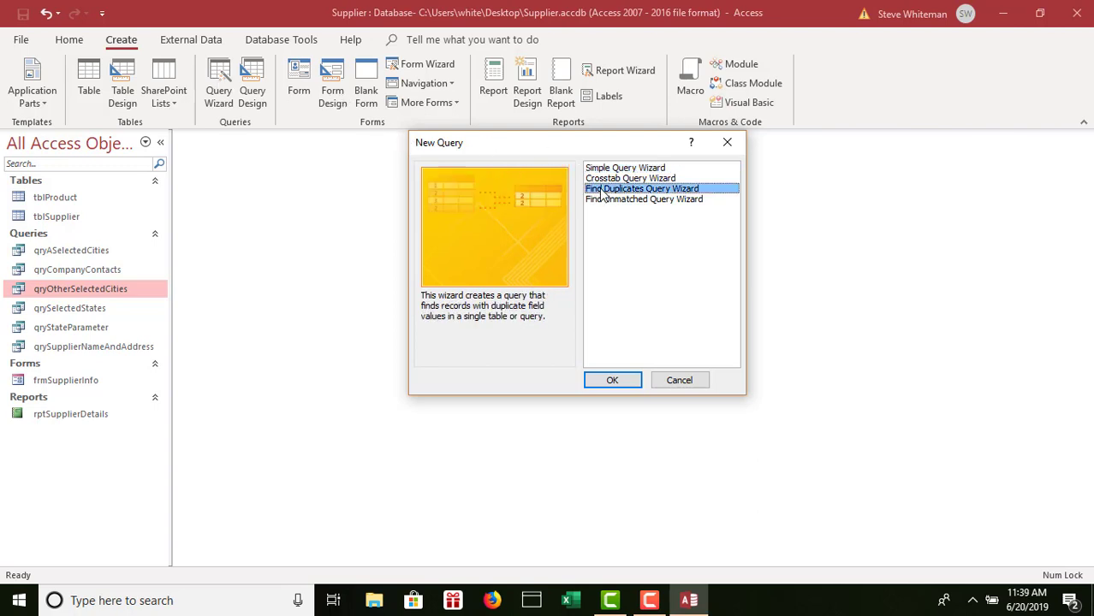
click(613, 381)
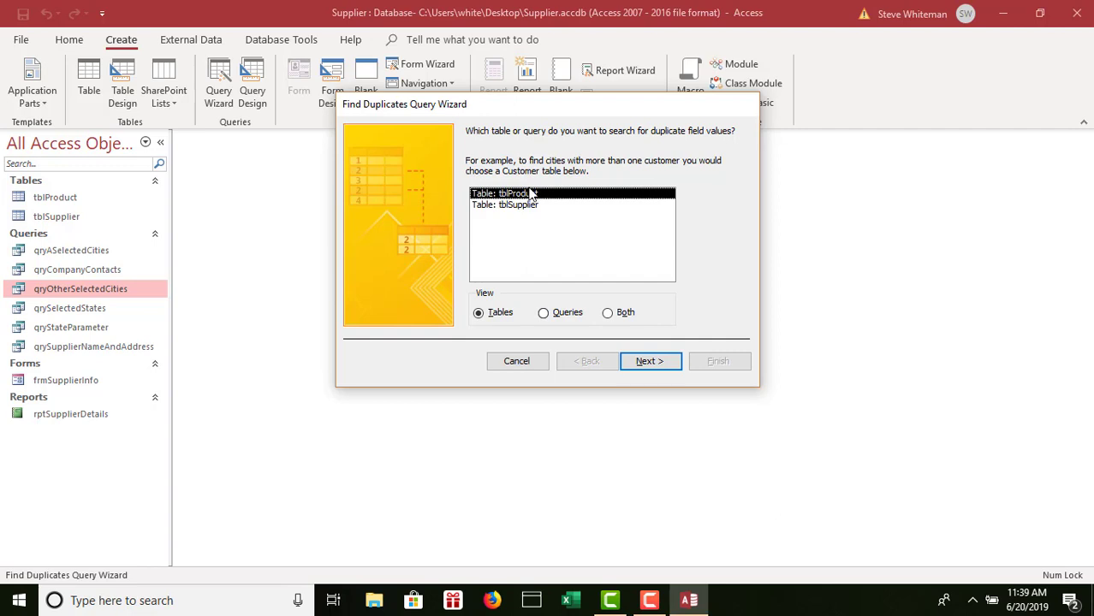
click(661, 360)
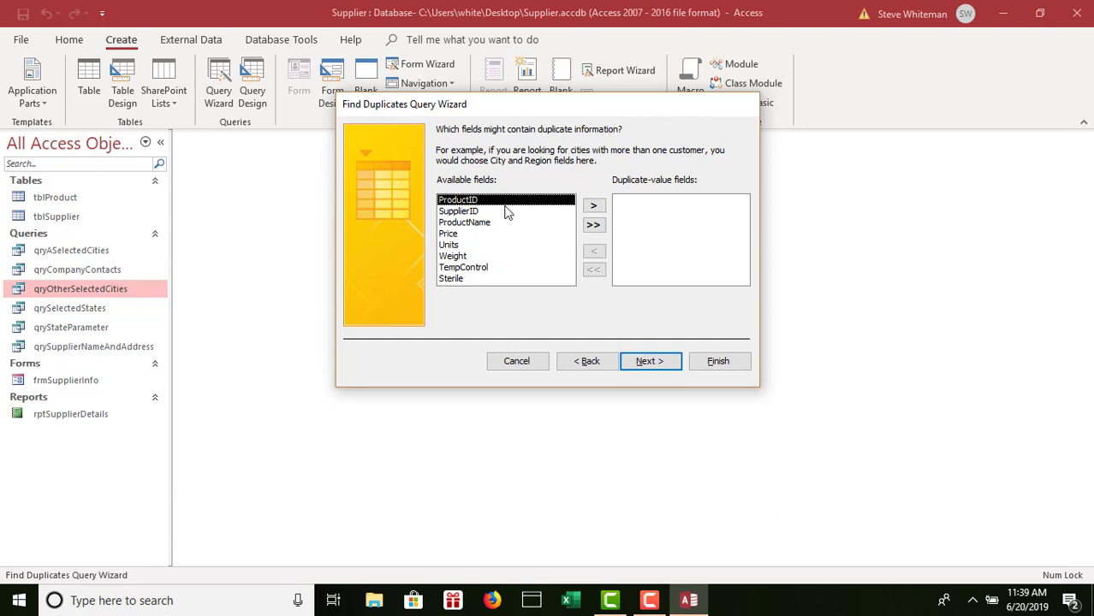
- Choose ProductName as the field to check for duplicate values
click(488, 222)
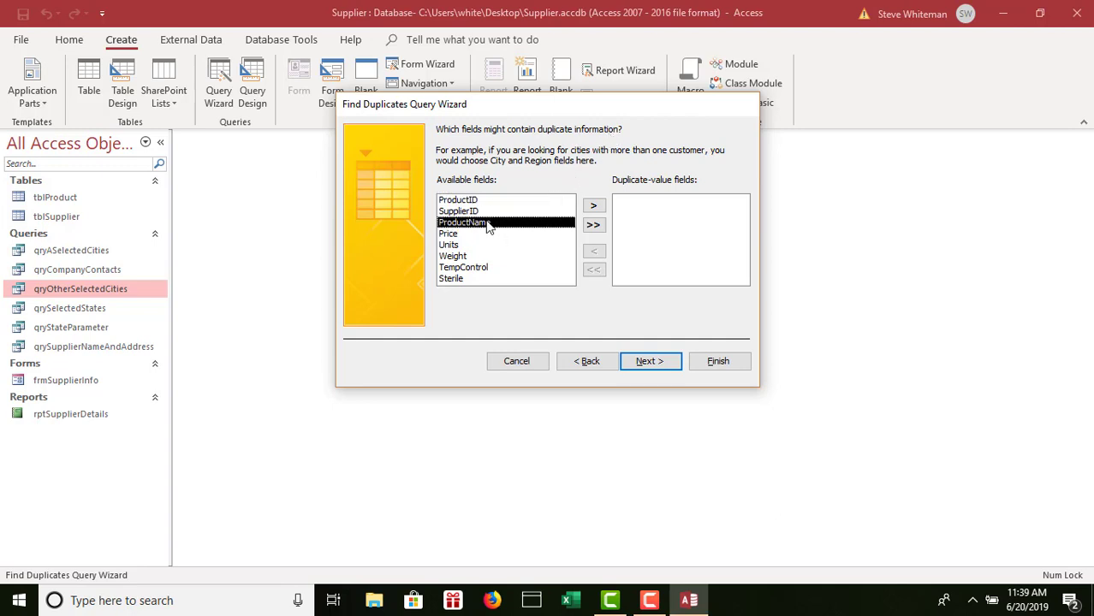
click(593, 207)
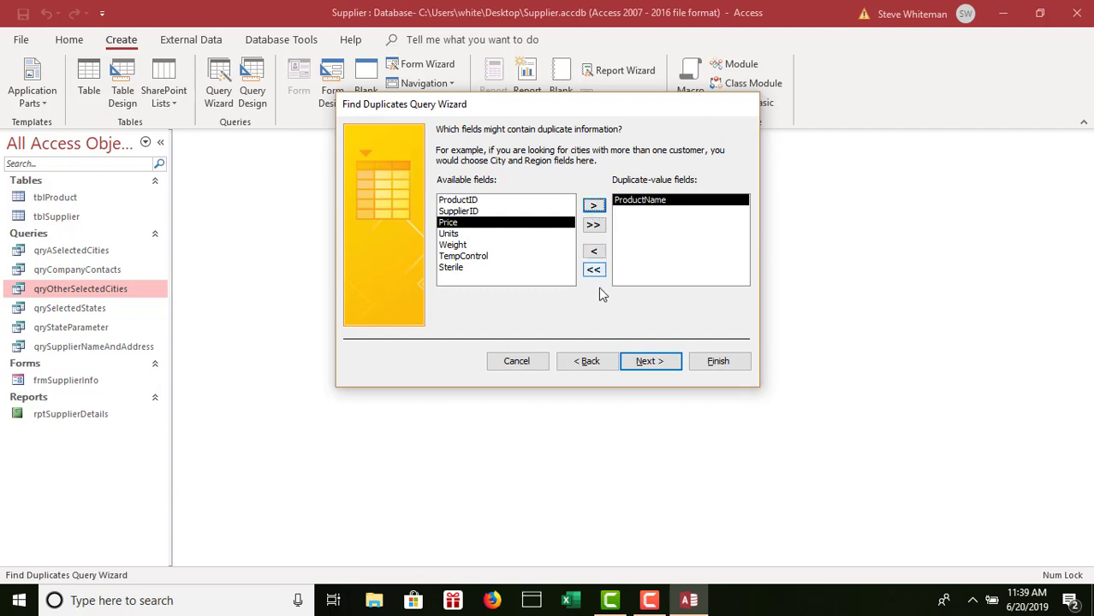
click(638, 362)
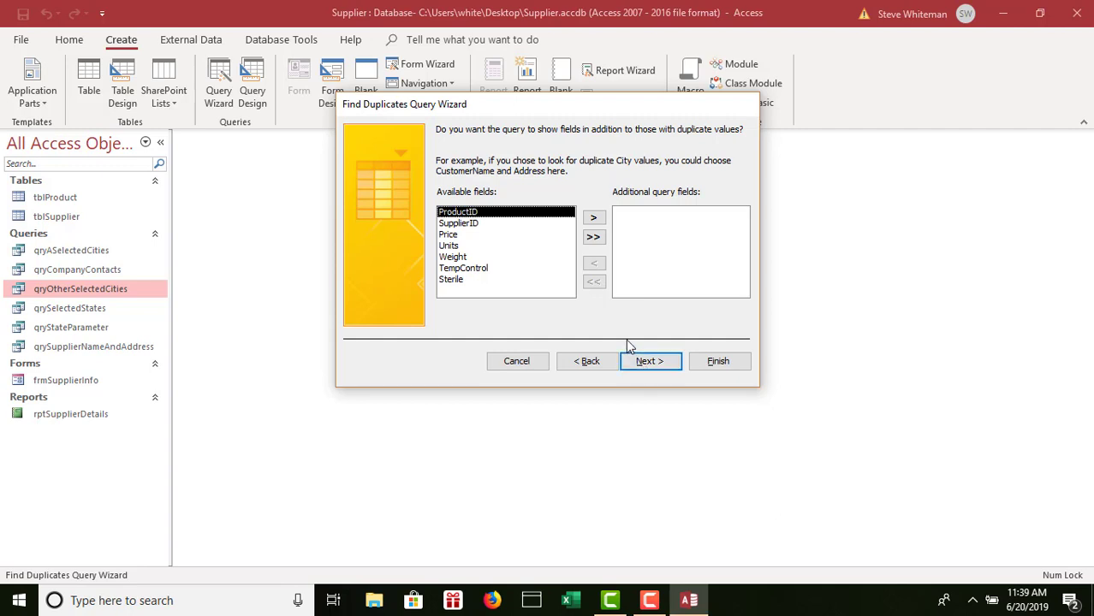
- Show ProductID, SupplierID, Price and Units as additional result fields
double_click(487, 214)
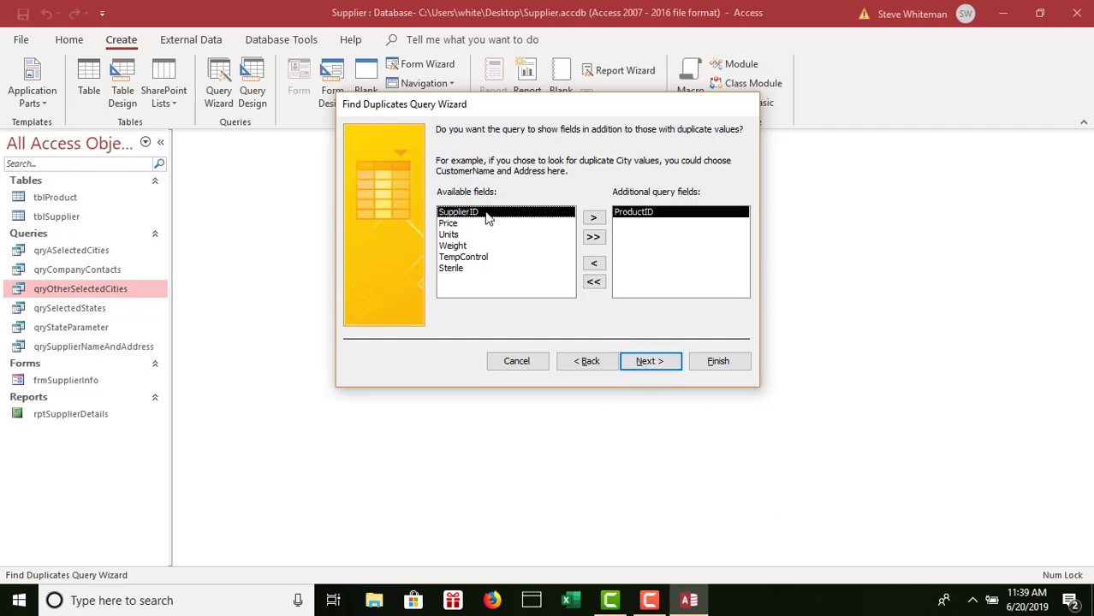
double_click(486, 214)
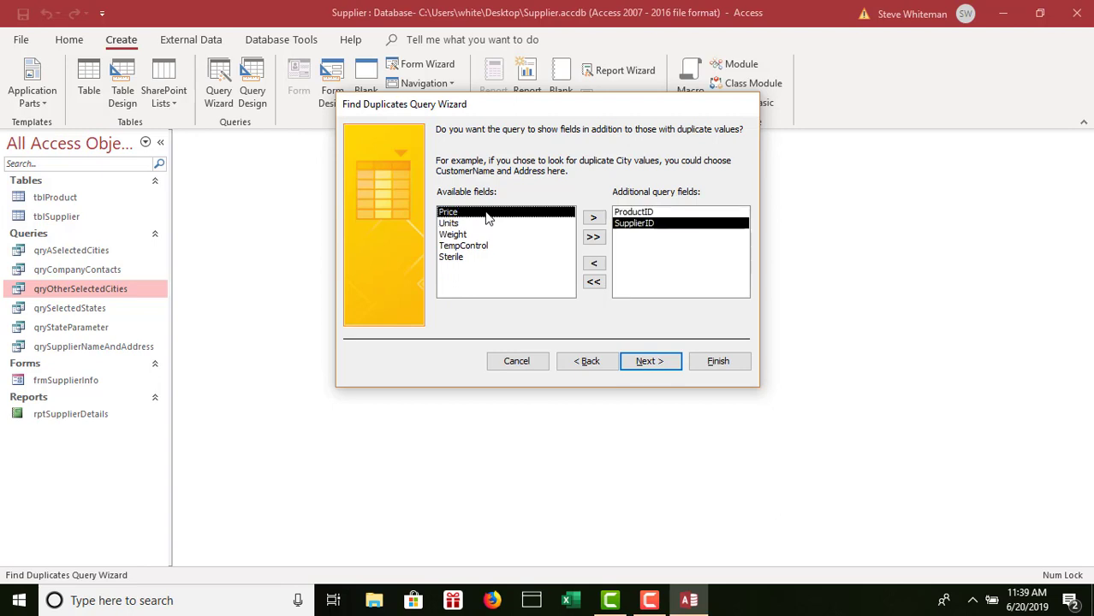
double_click(487, 214)
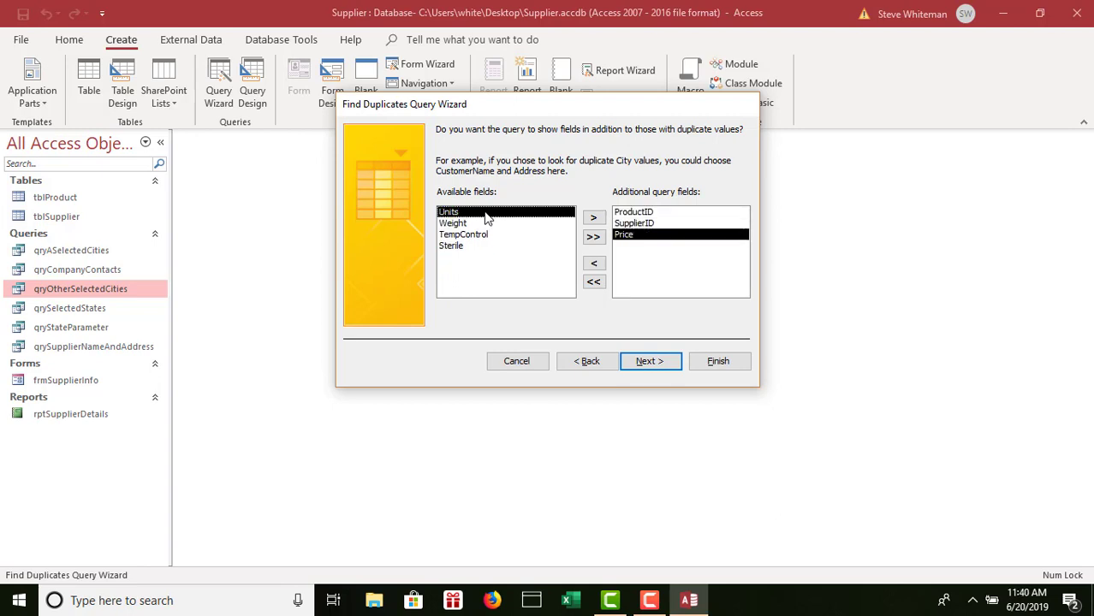
double_click(486, 214)
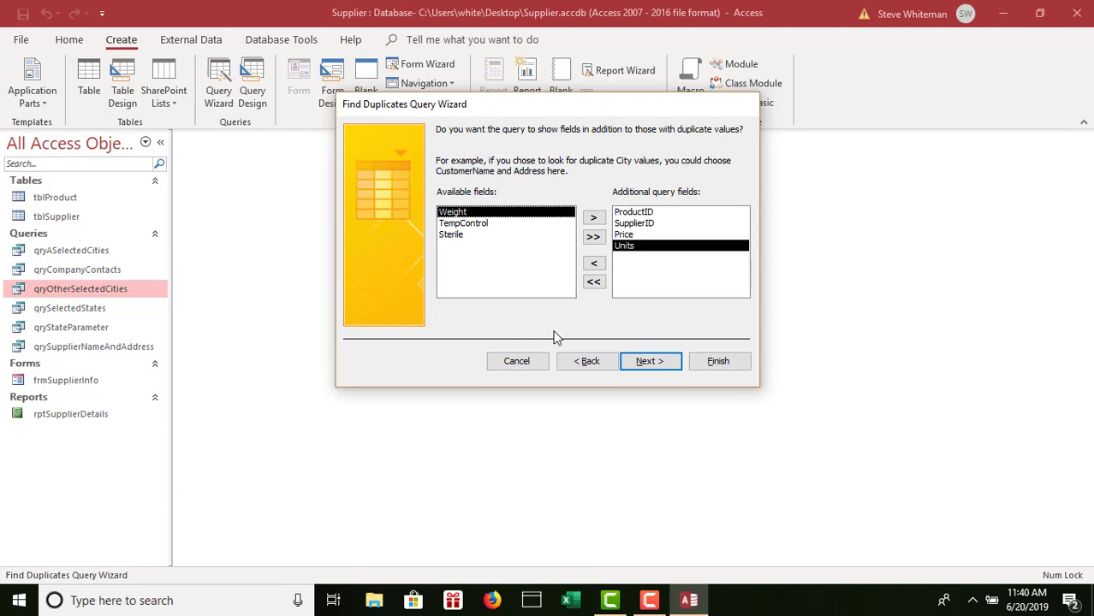
click(638, 364)
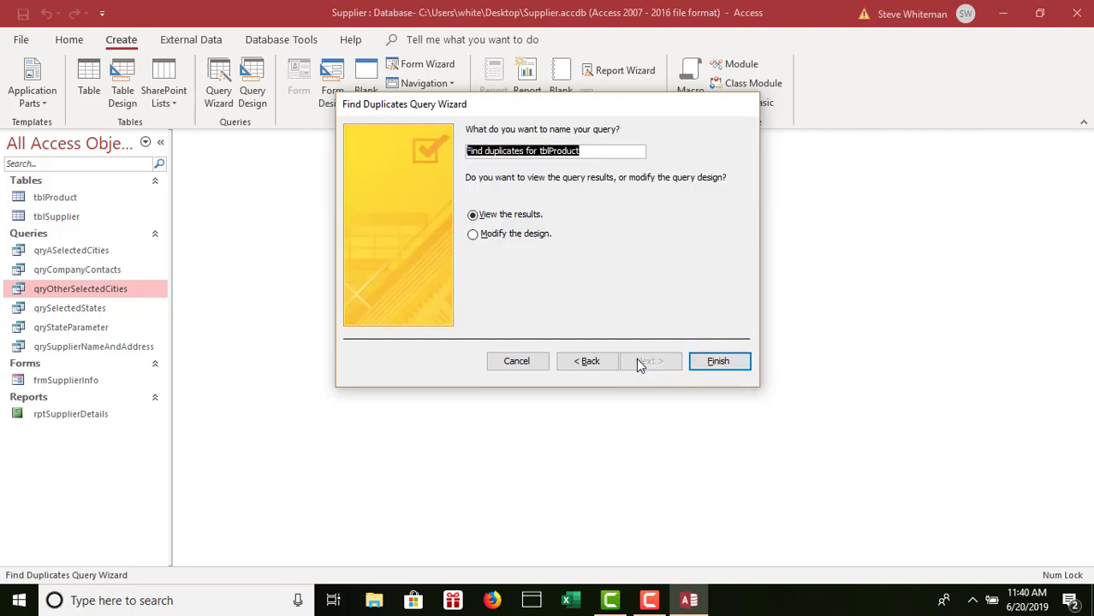
- Name the query qryDuplicateProductTypes, finish to view its results, then close it
text(qry)
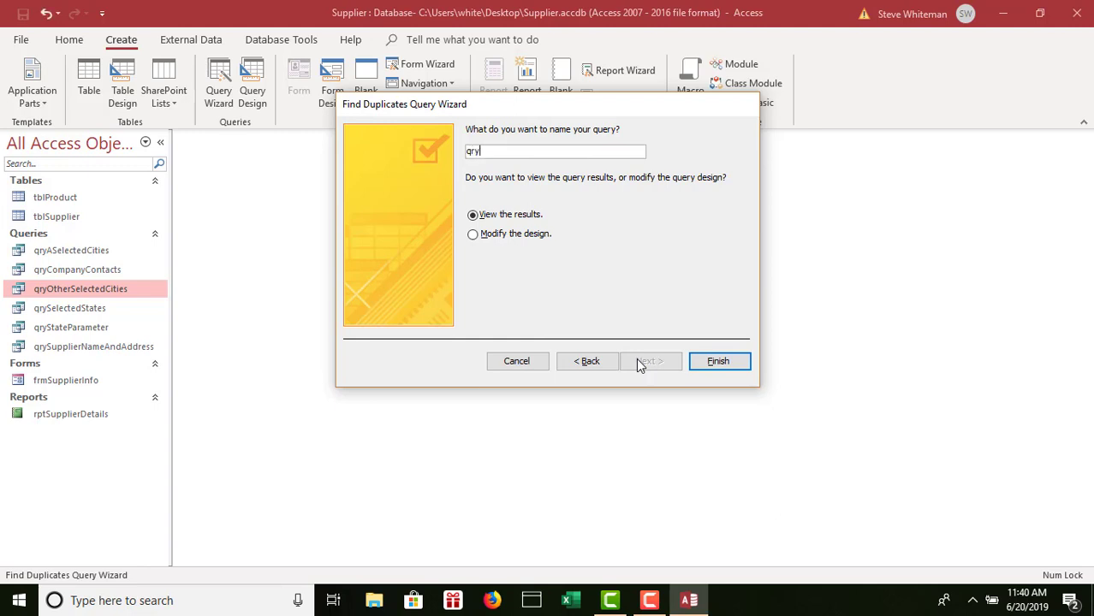
text(DuplicateProductTypes)
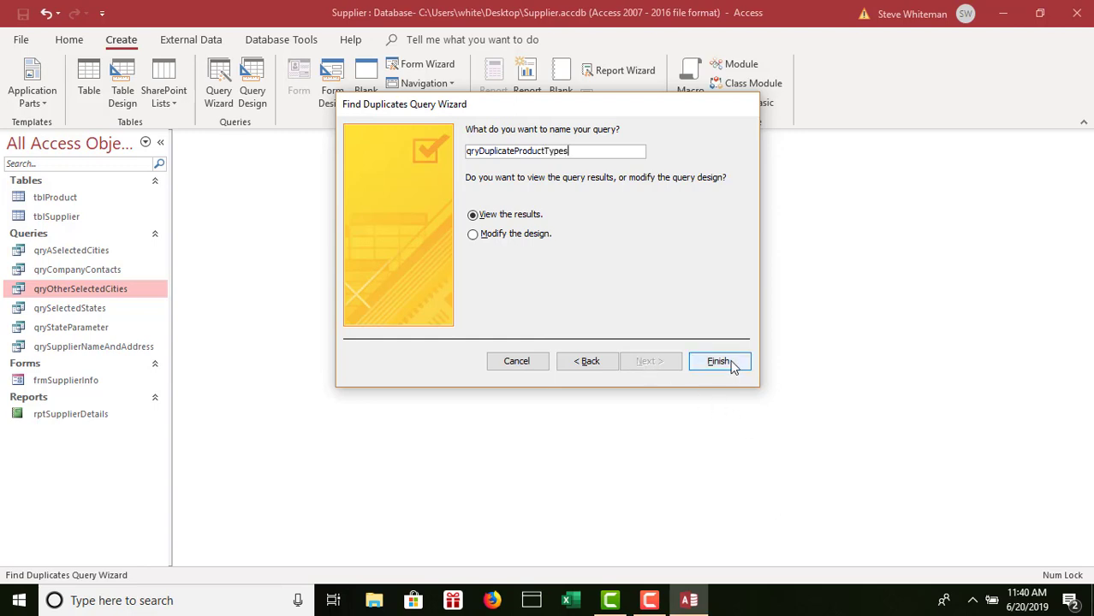
click(719, 361)
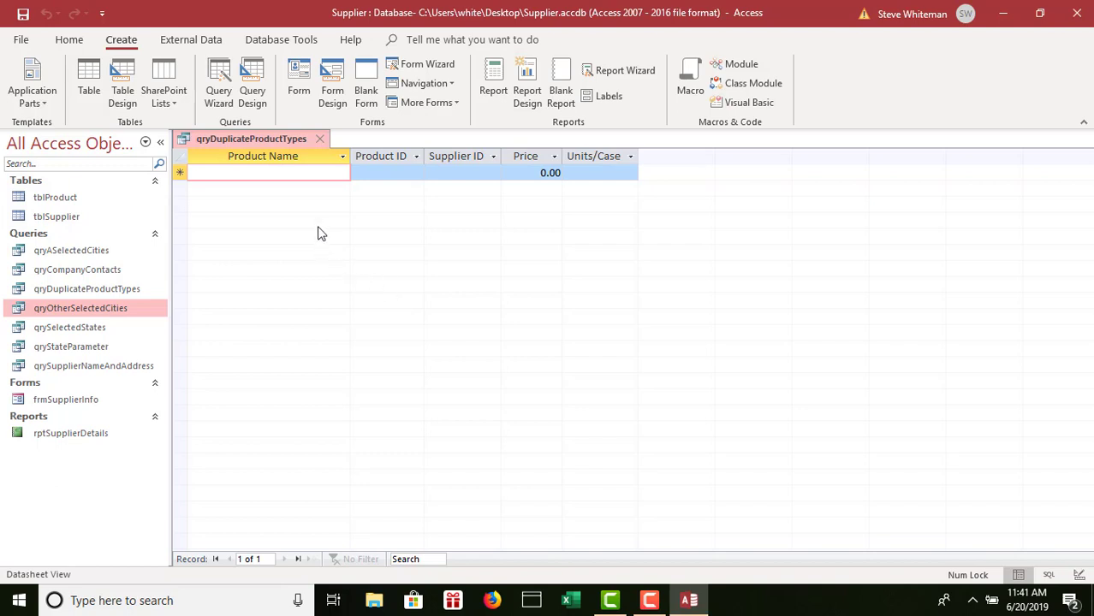
click(315, 142)
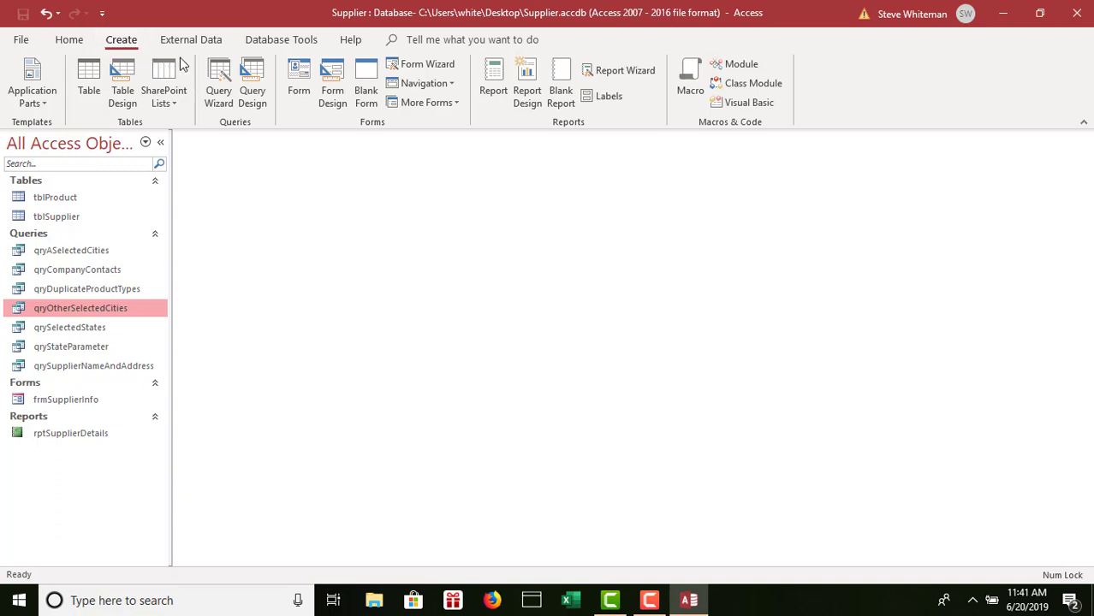
- Start a Find Unmatched query listing tblSupplier records lacking tblProduct matches on SupplierID
click(223, 73)
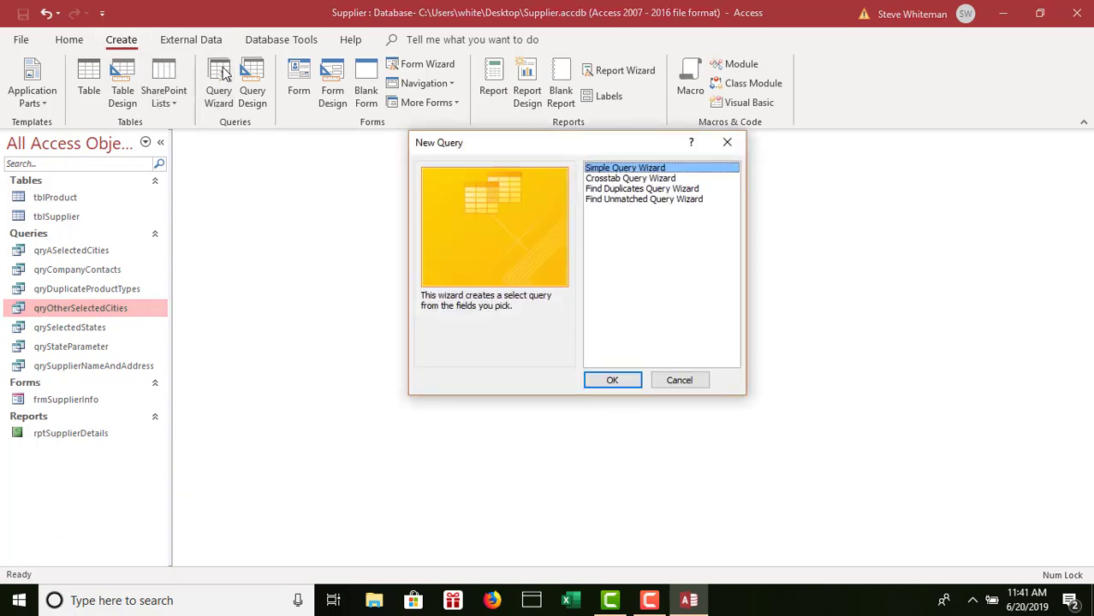
click(646, 200)
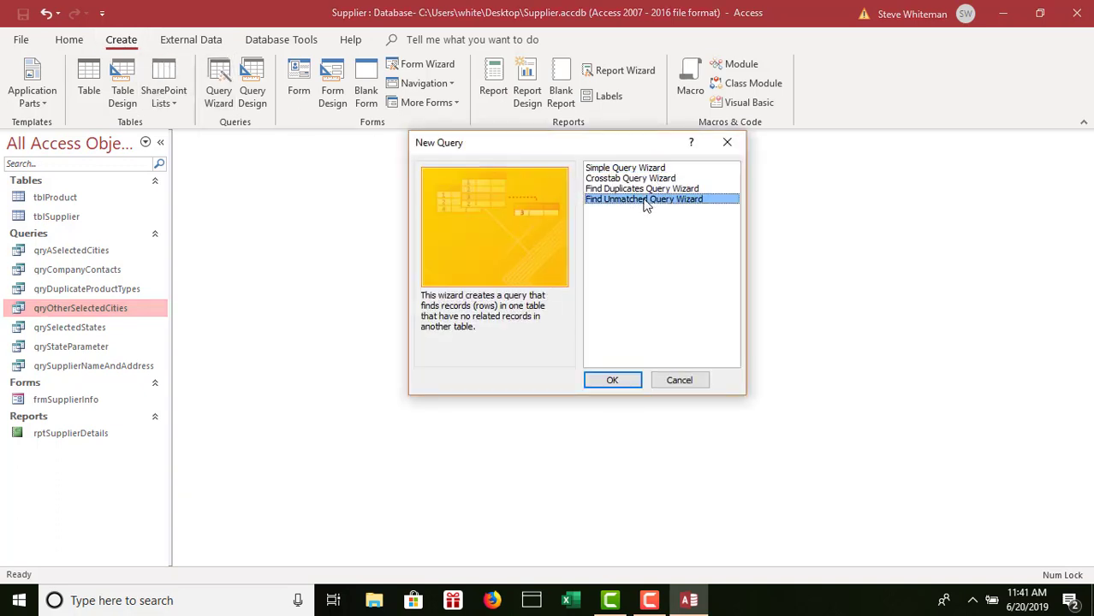
click(618, 382)
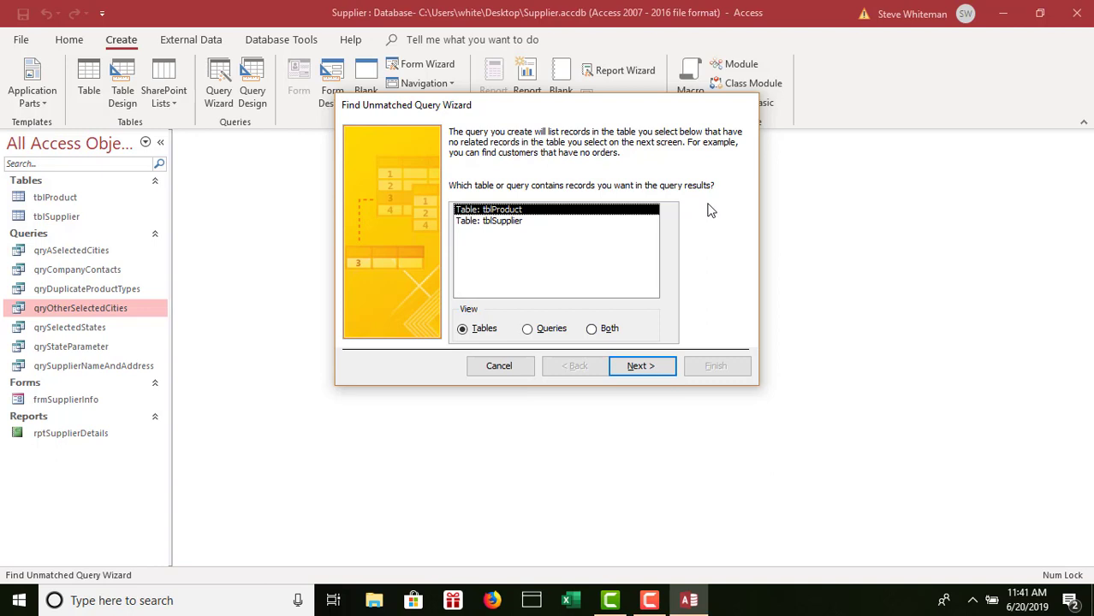
click(514, 221)
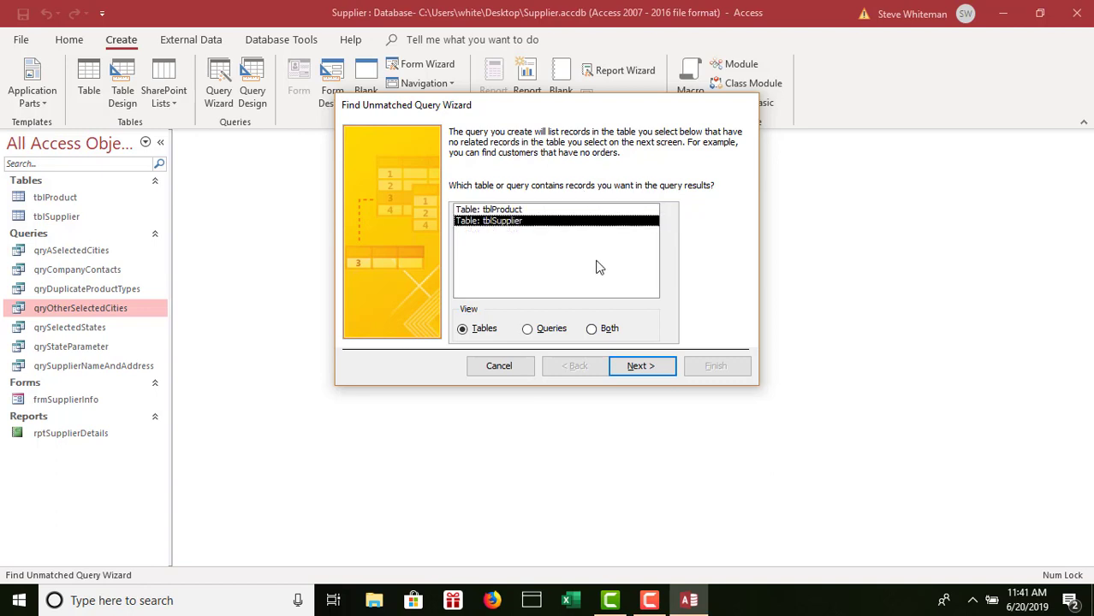
click(642, 368)
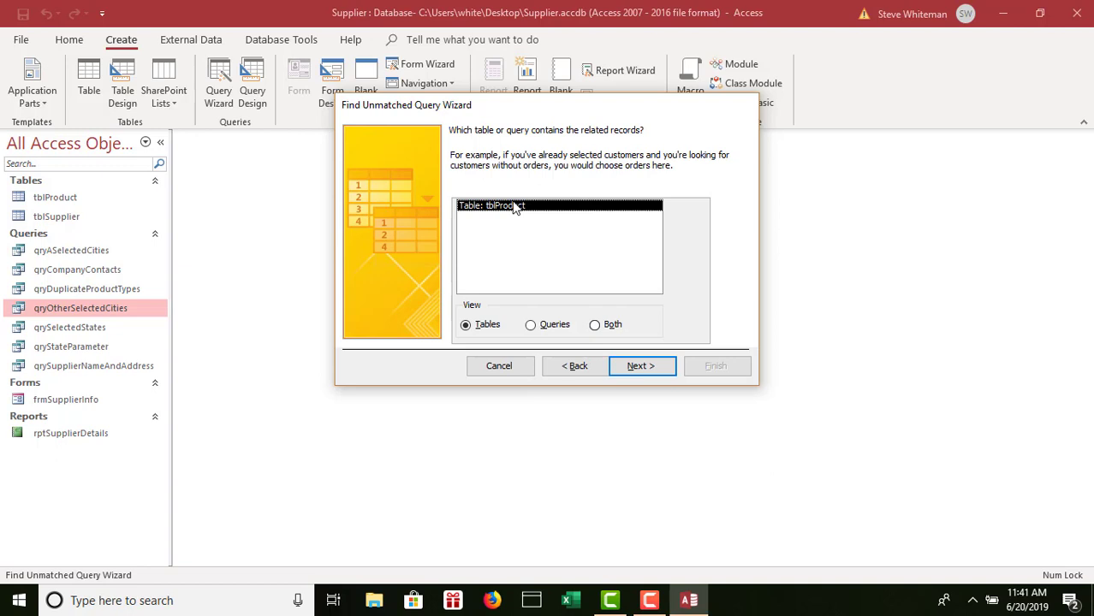
click(642, 366)
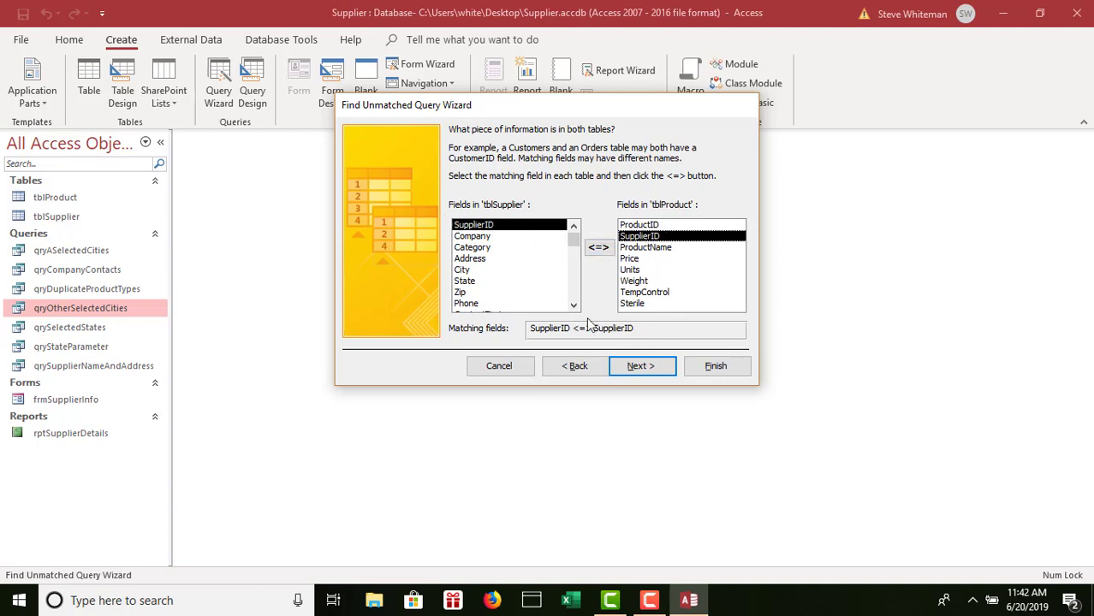
click(633, 368)
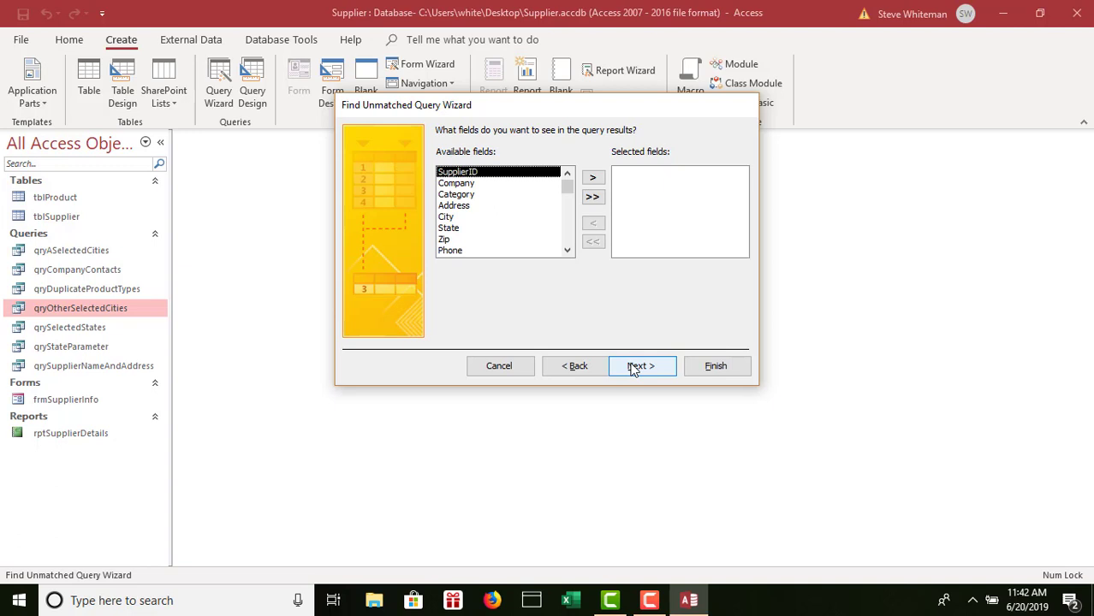
- Select SupplierID, Company, City, State, Phone, ContactFirst and ContactLast as result fields
double_click(516, 177)
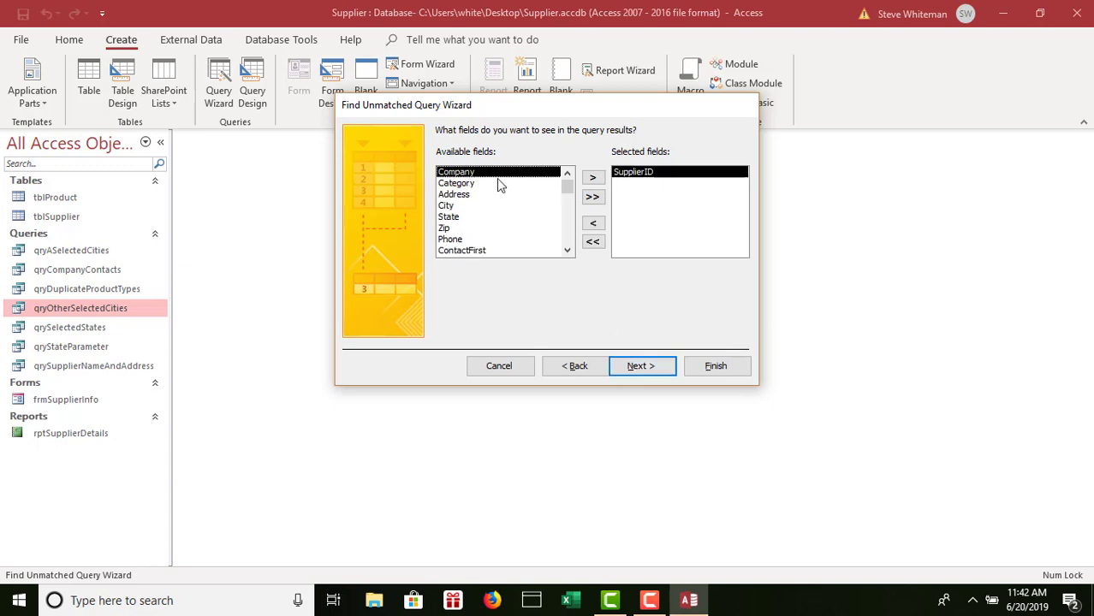
double_click(461, 173)
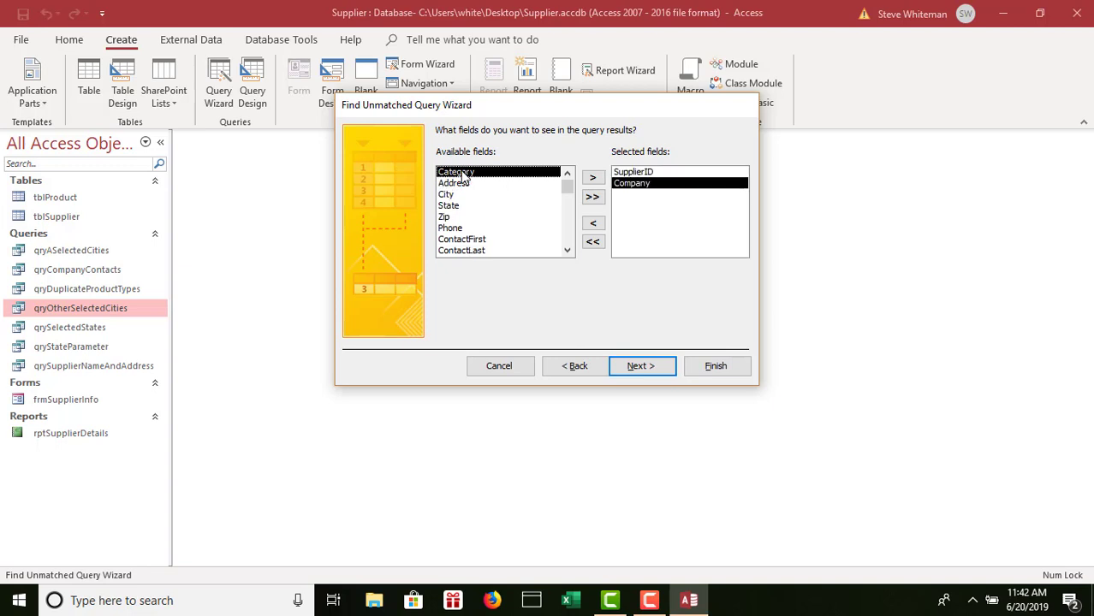
double_click(454, 195)
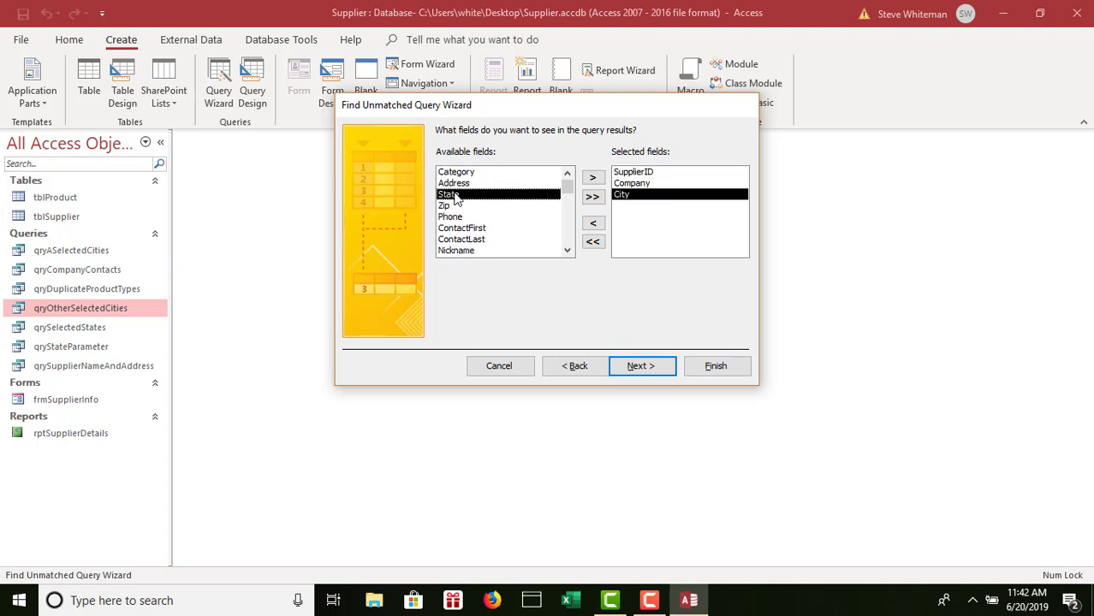
double_click(454, 196)
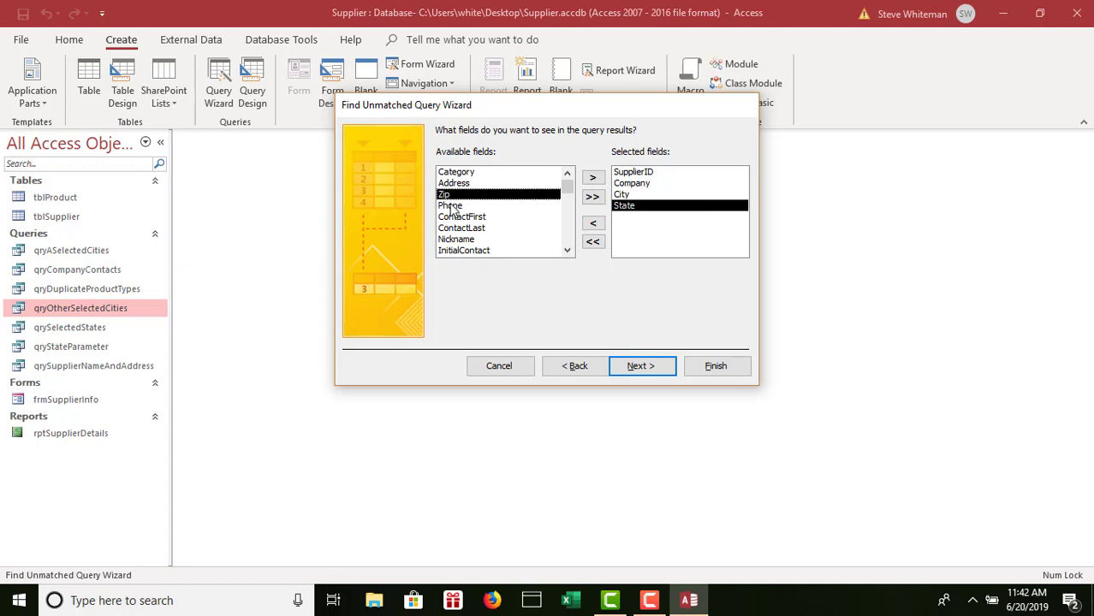
click(453, 207)
double_click(452, 207)
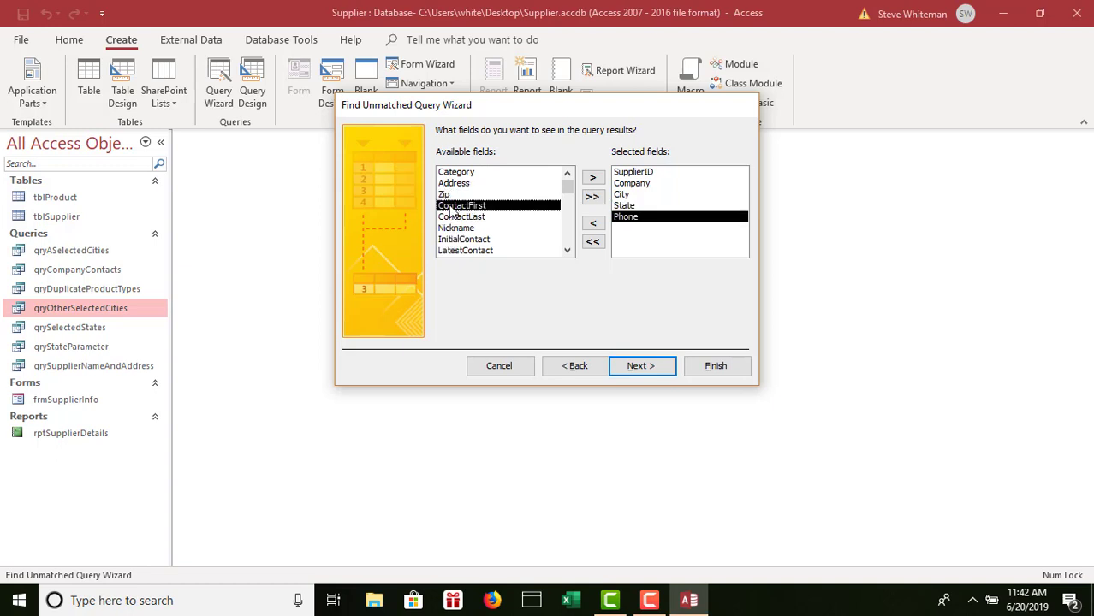
double_click(452, 207)
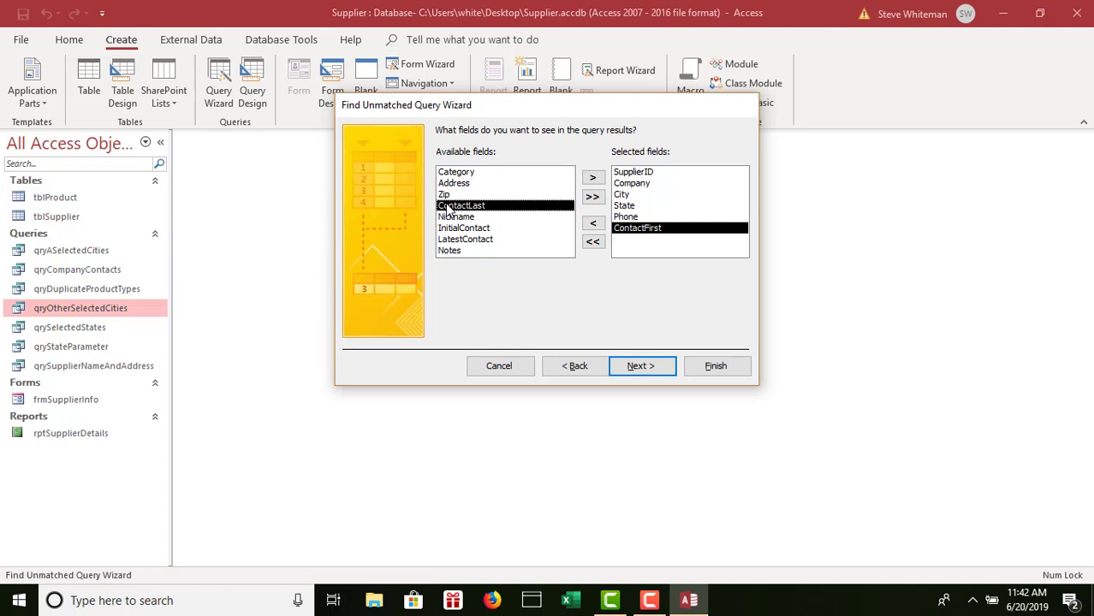
double_click(446, 208)
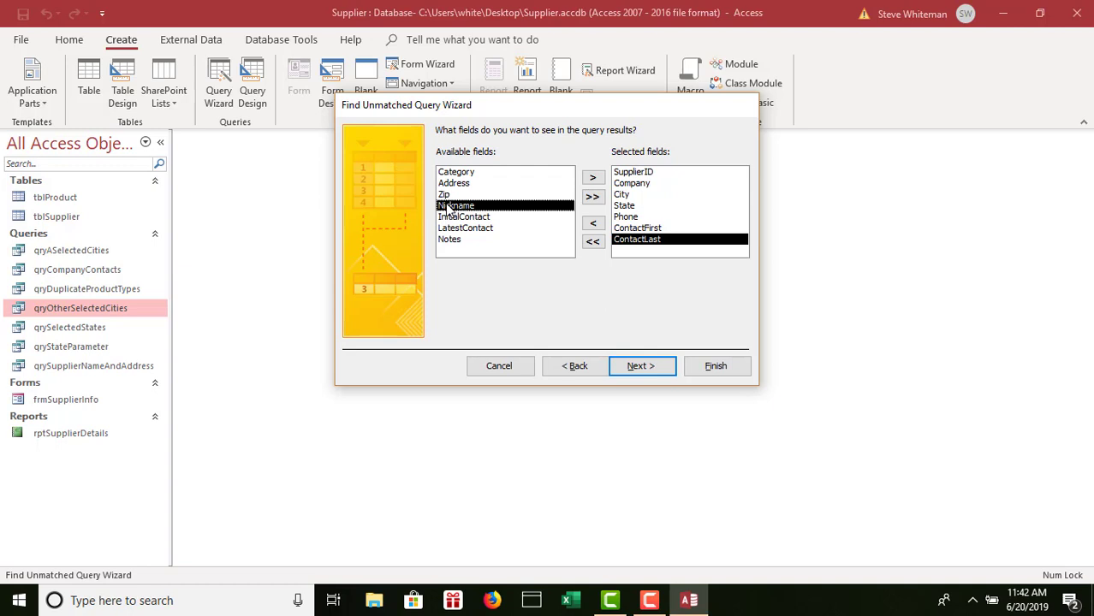
click(653, 366)
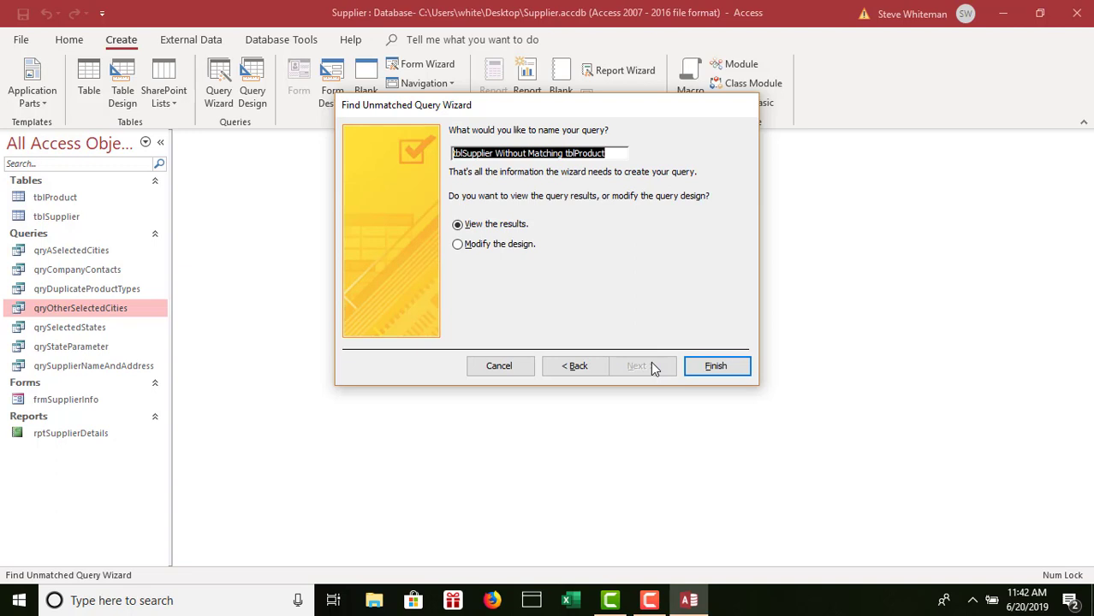
- Name the unmatched query qrySuppliersWithoutMatchingProducts and finish the wizard to view its empty results
text(qry)
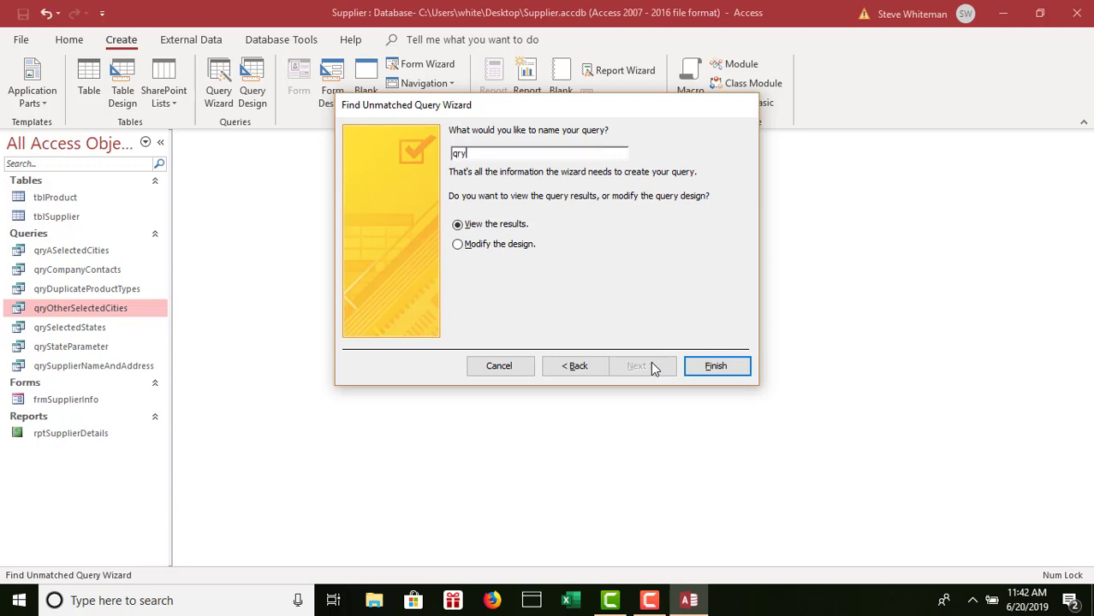
text(SuppliersWithoutMatching)
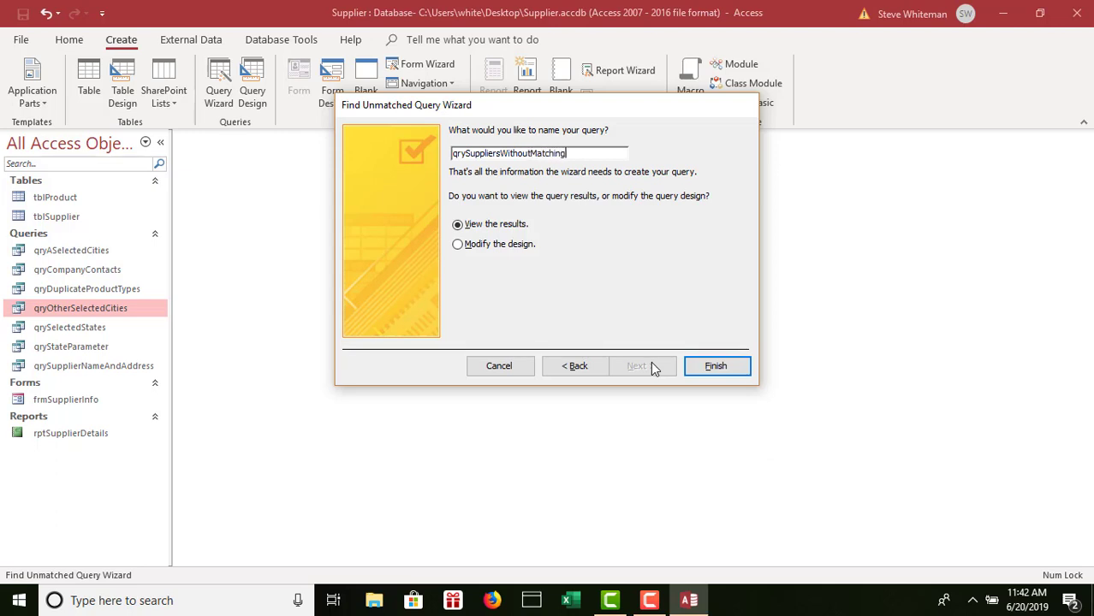
text(Products)
click(704, 367)
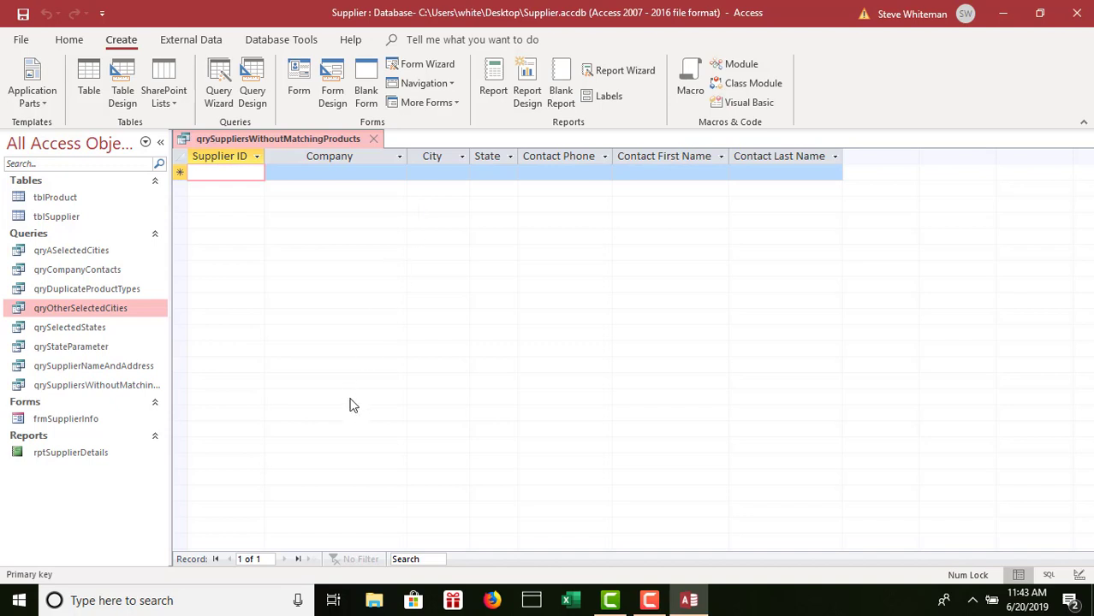
- Close the empty qrySuppliersWithoutMatchingProducts datasheet
click(373, 139)
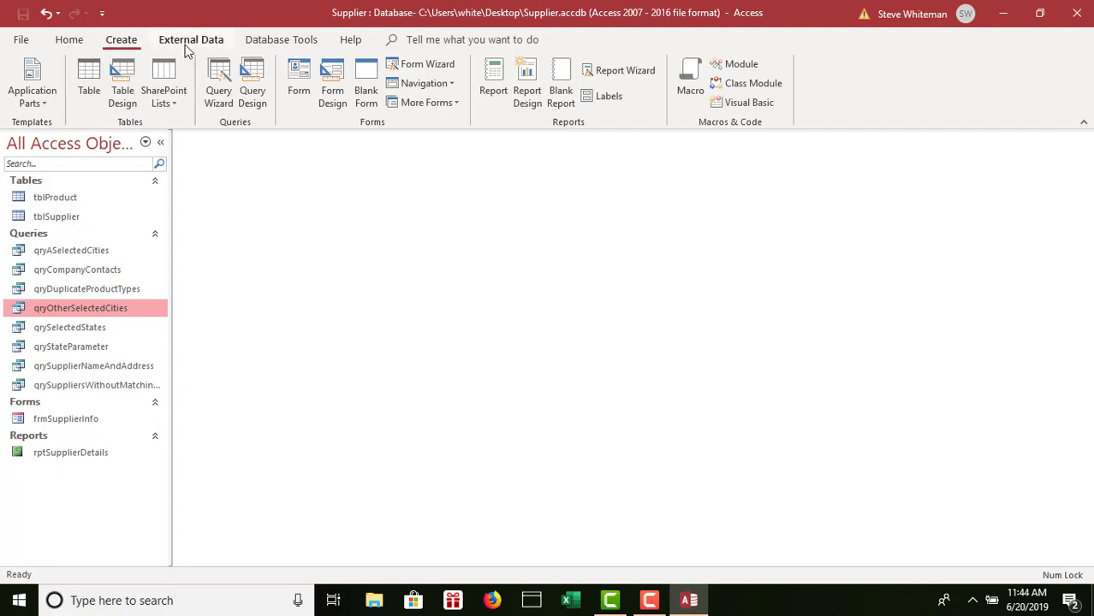
- Create a new query design with tblProduct added and its field list enlarged to show every field
click(250, 78)
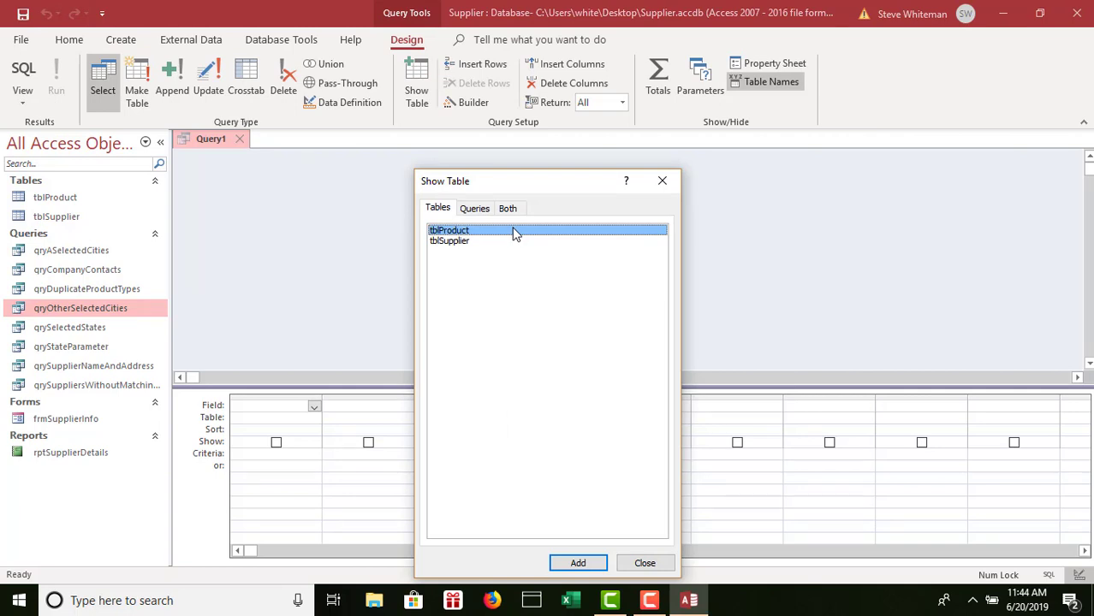
double_click(516, 232)
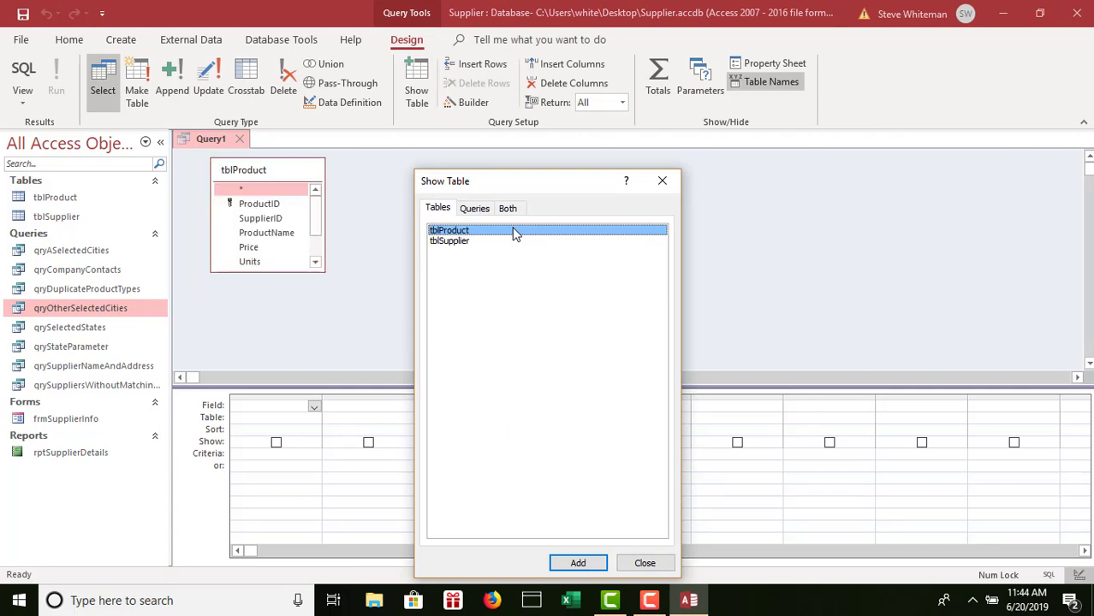
click(645, 563)
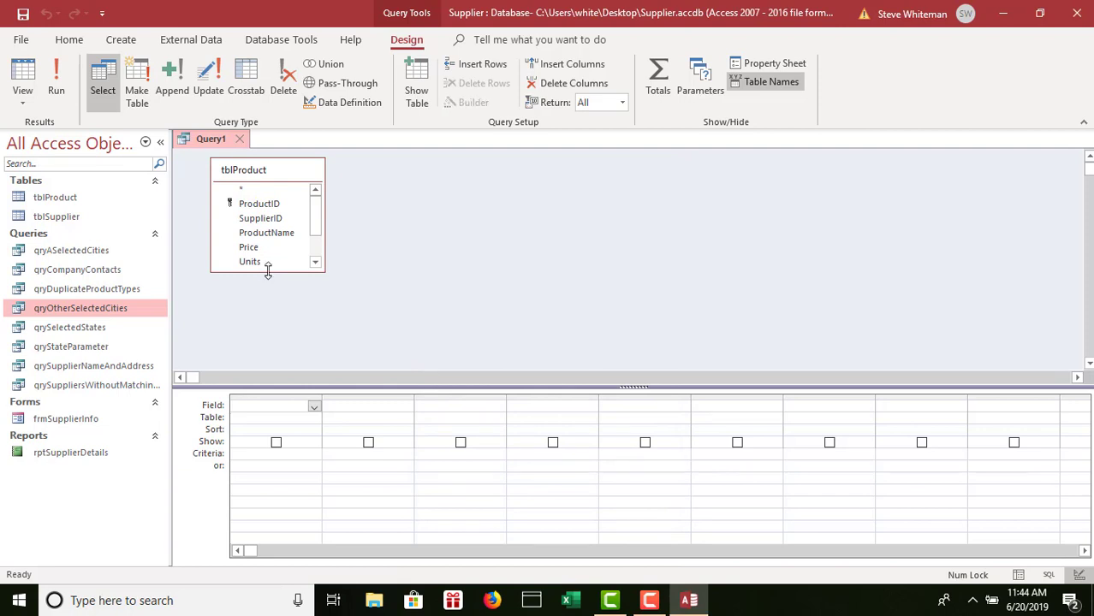
drag(268, 273, 263, 318)
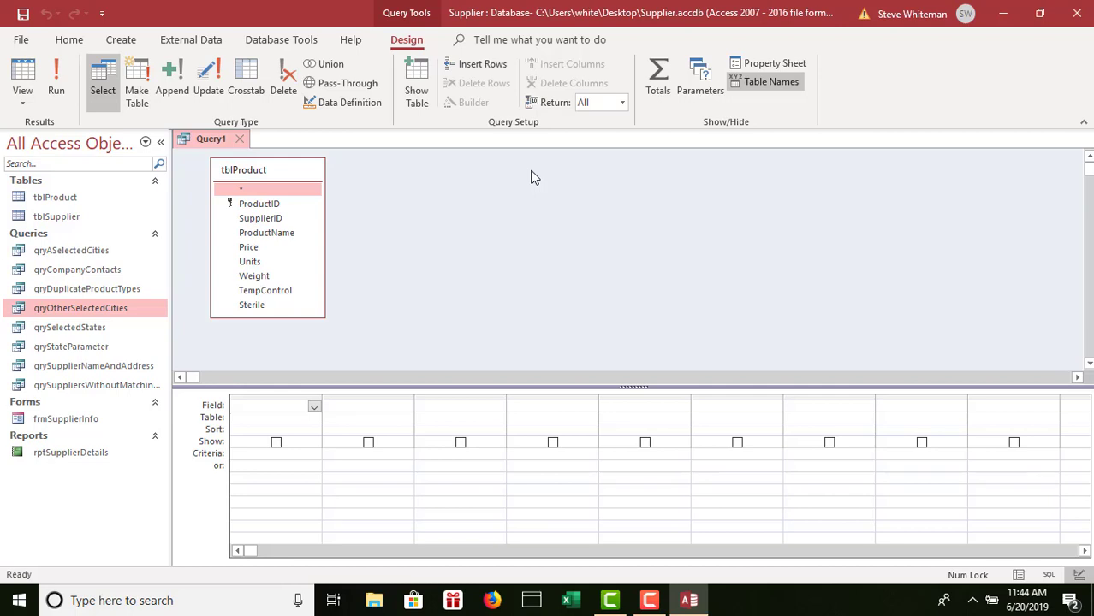
- Add ProductID, SupplierID, ProductName and Price from tblProduct to the query grid
double_click(257, 206)
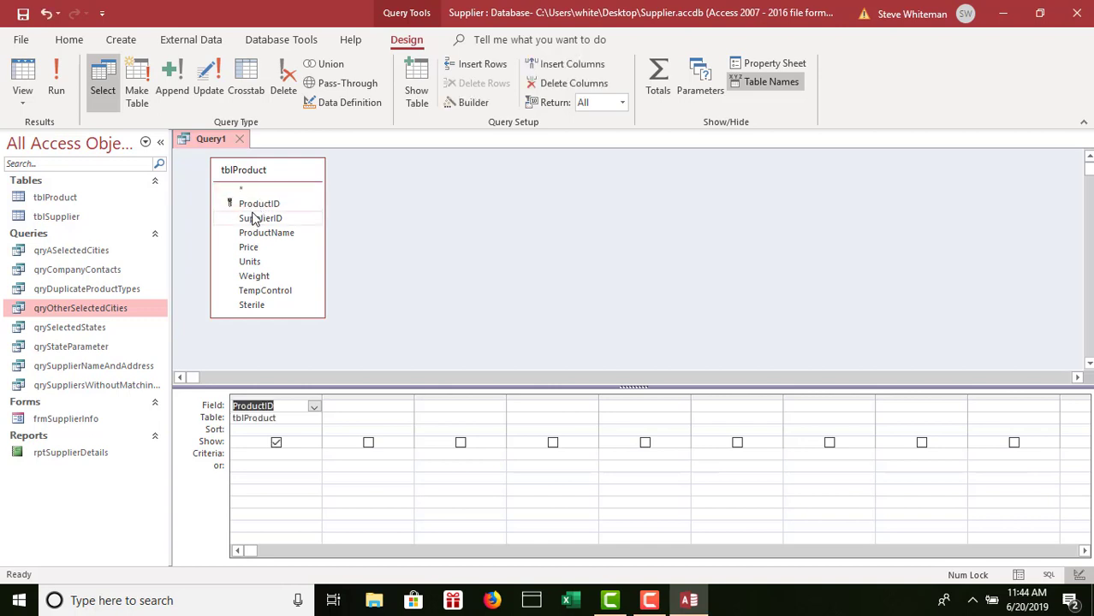
click(251, 221)
double_click(250, 222)
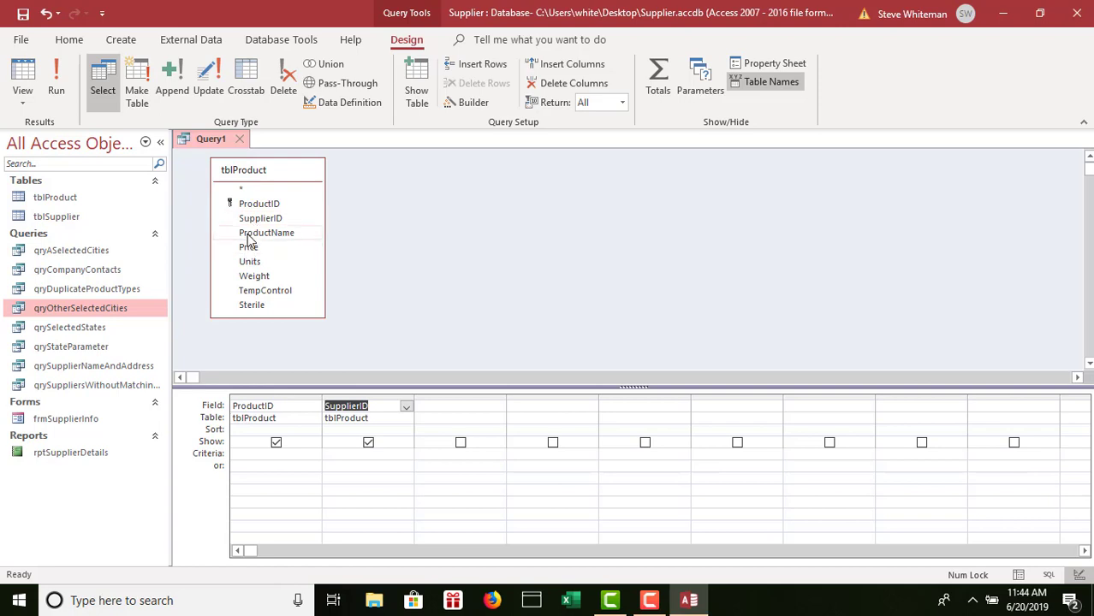
double_click(248, 239)
click(247, 250)
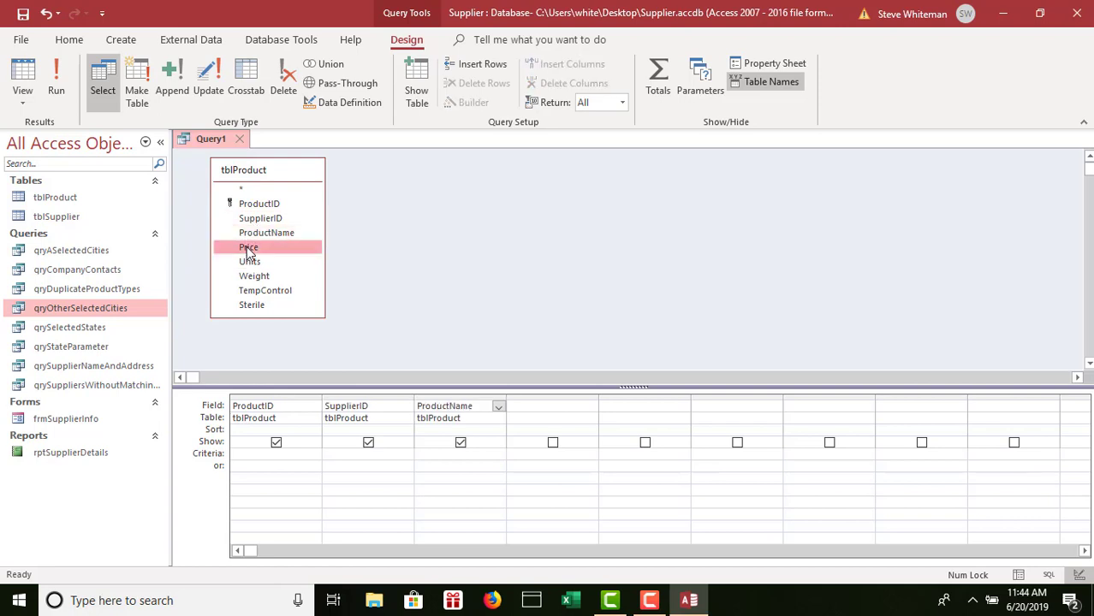
double_click(249, 250)
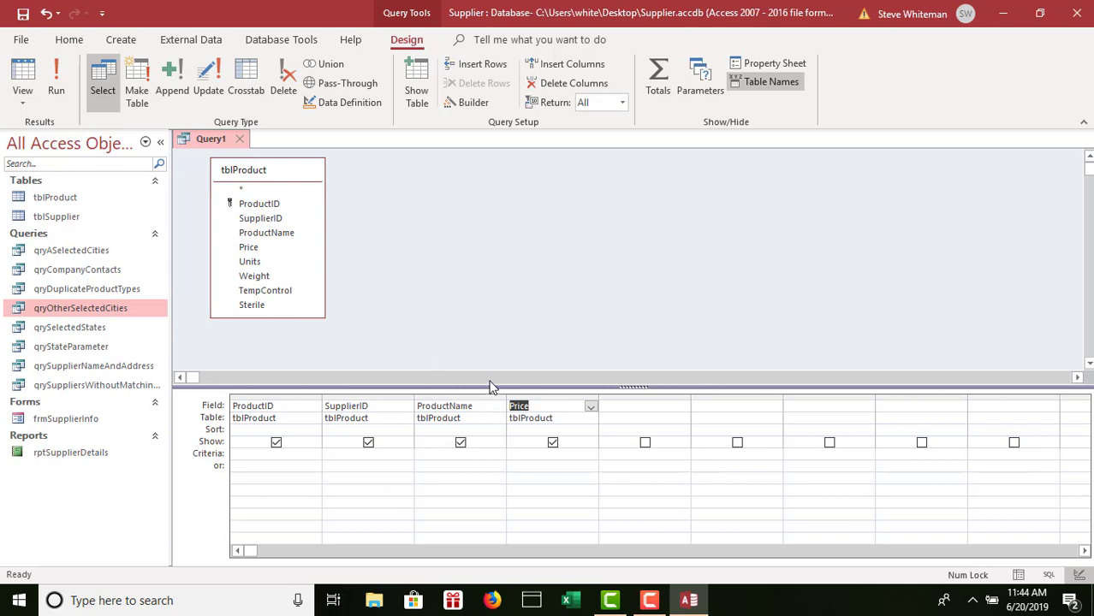
- Set the Price column's sort order to Descending
click(527, 431)
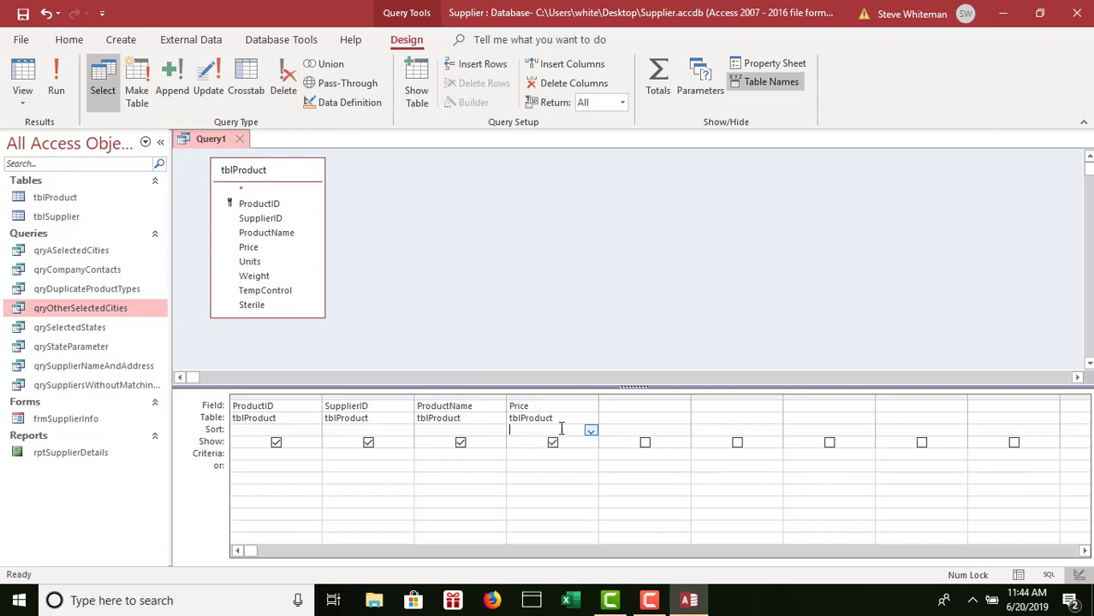
click(591, 431)
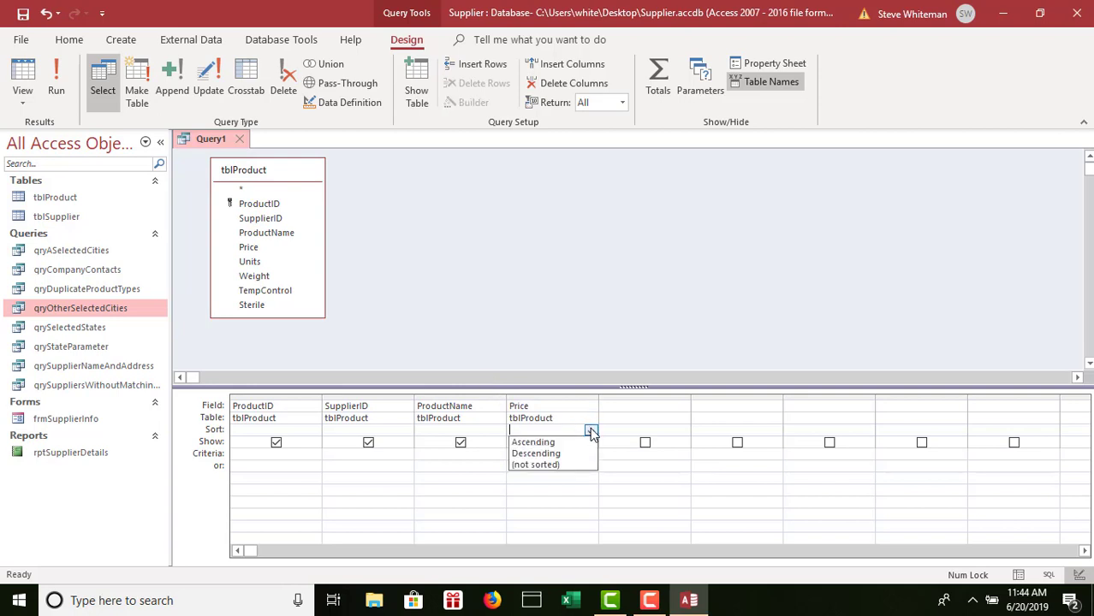
click(544, 454)
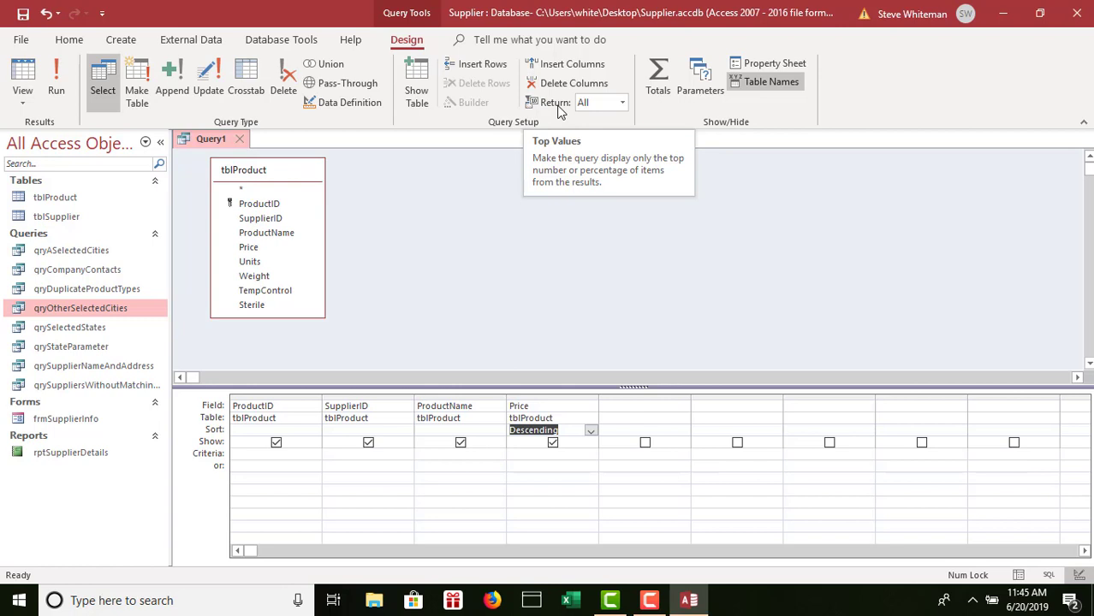
- Limit the query to the top 25% and run it, listing 16 products from 14,000.00 down to 75.00
click(622, 103)
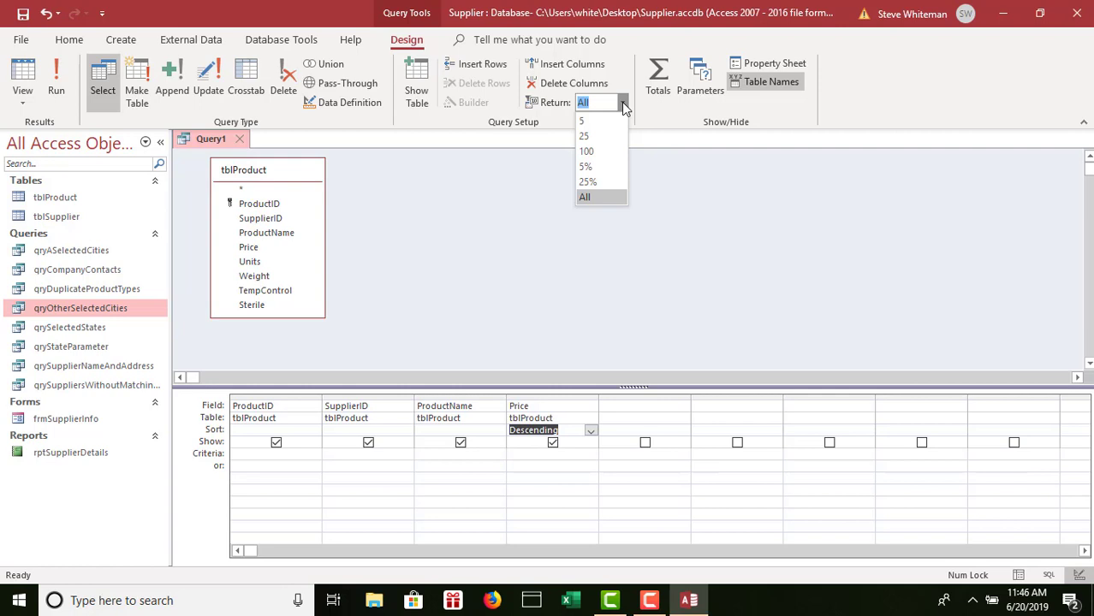
click(599, 181)
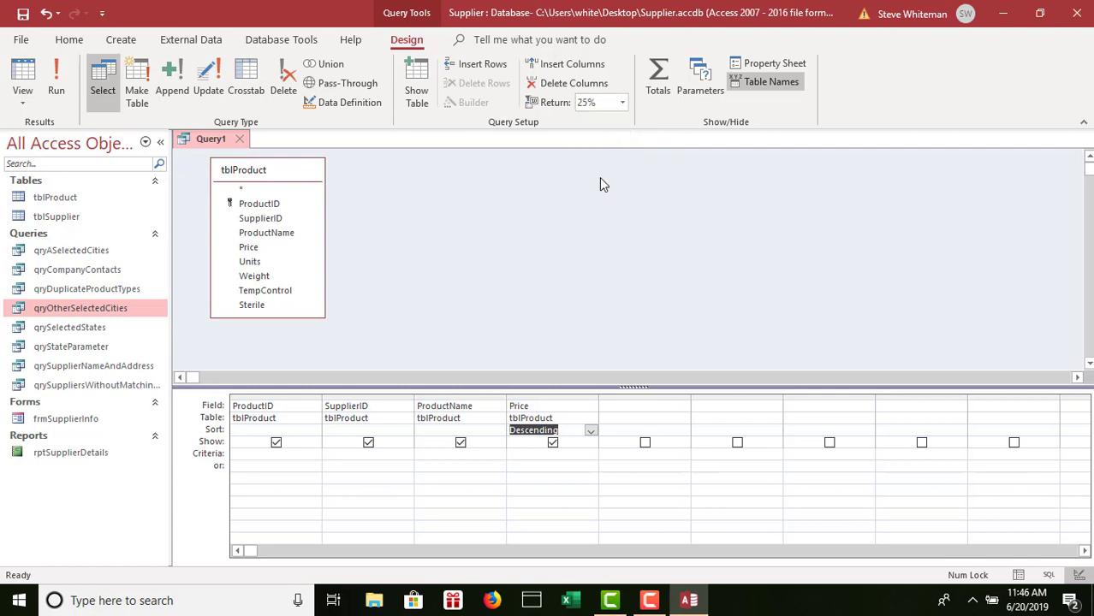
click(622, 102)
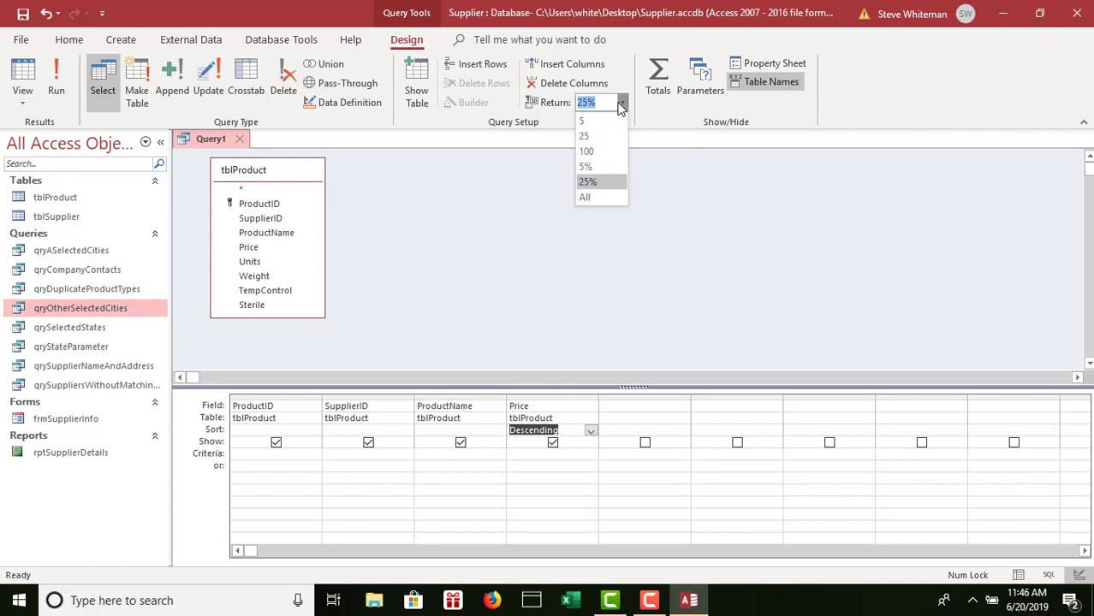
click(605, 183)
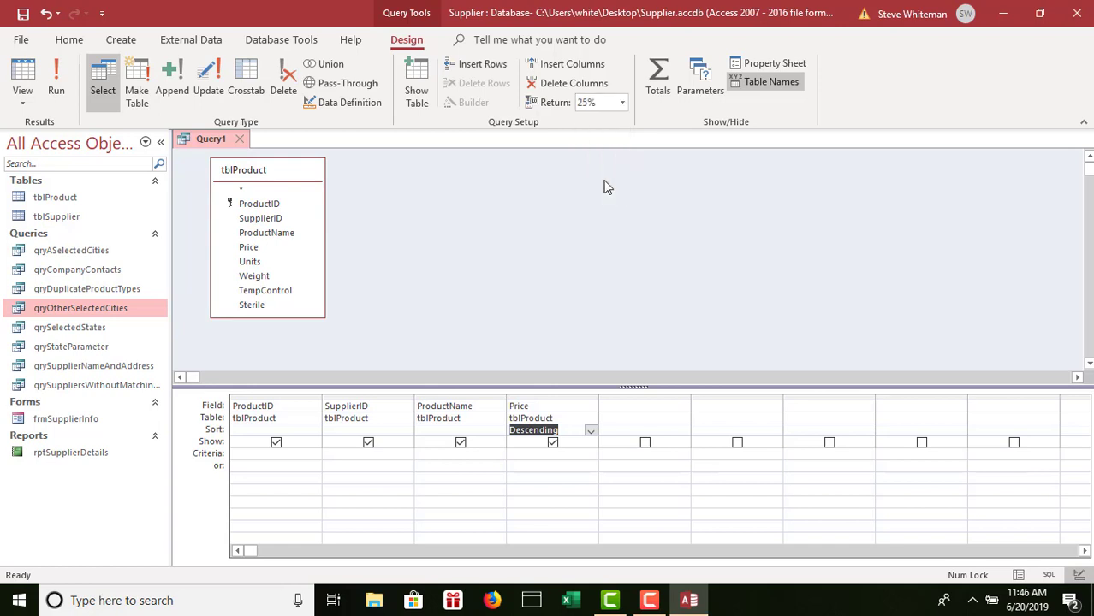
click(59, 76)
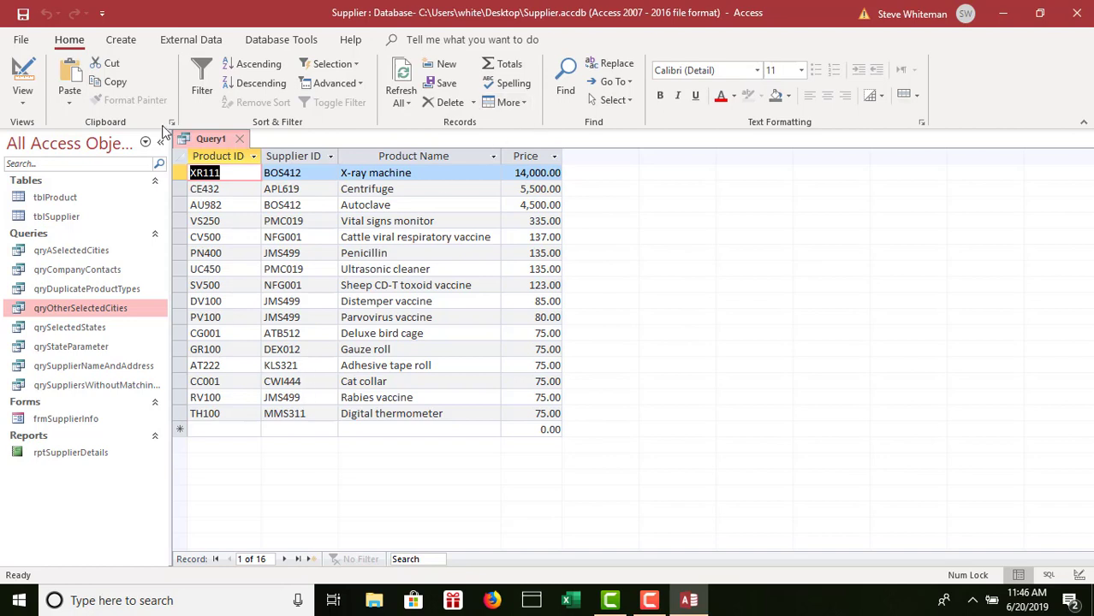
- Save Query1 as qryTop25Price and close it
click(23, 14)
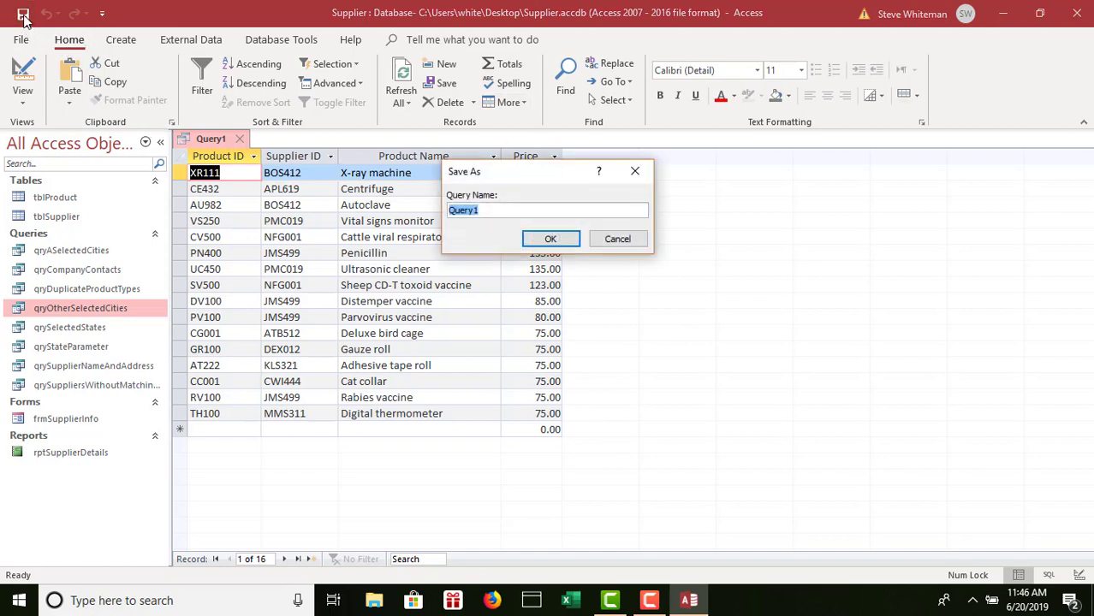
text(qryTop25Price)
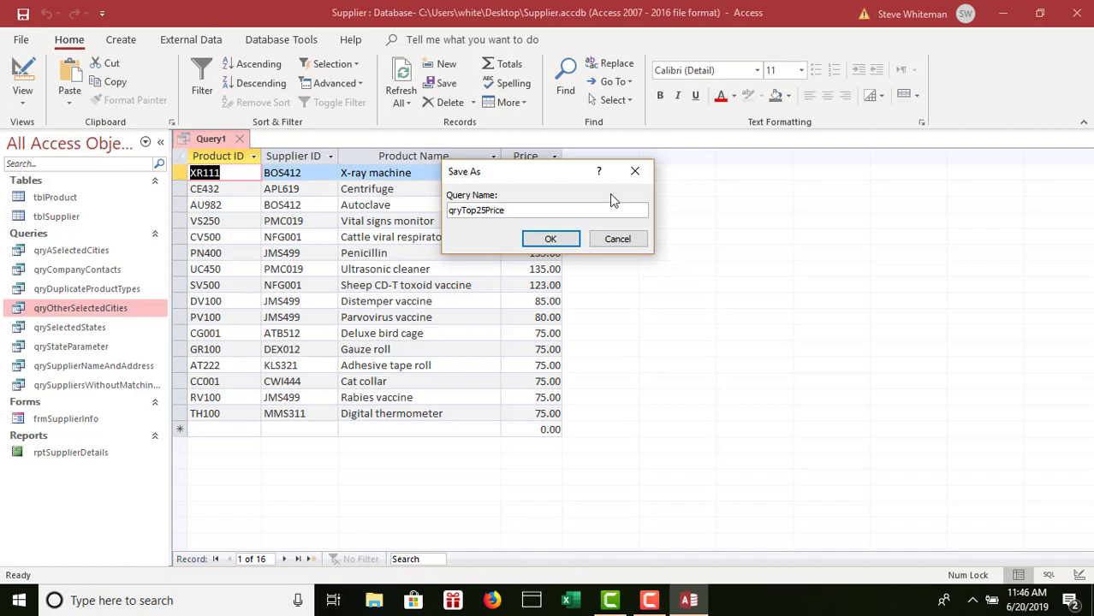
click(555, 238)
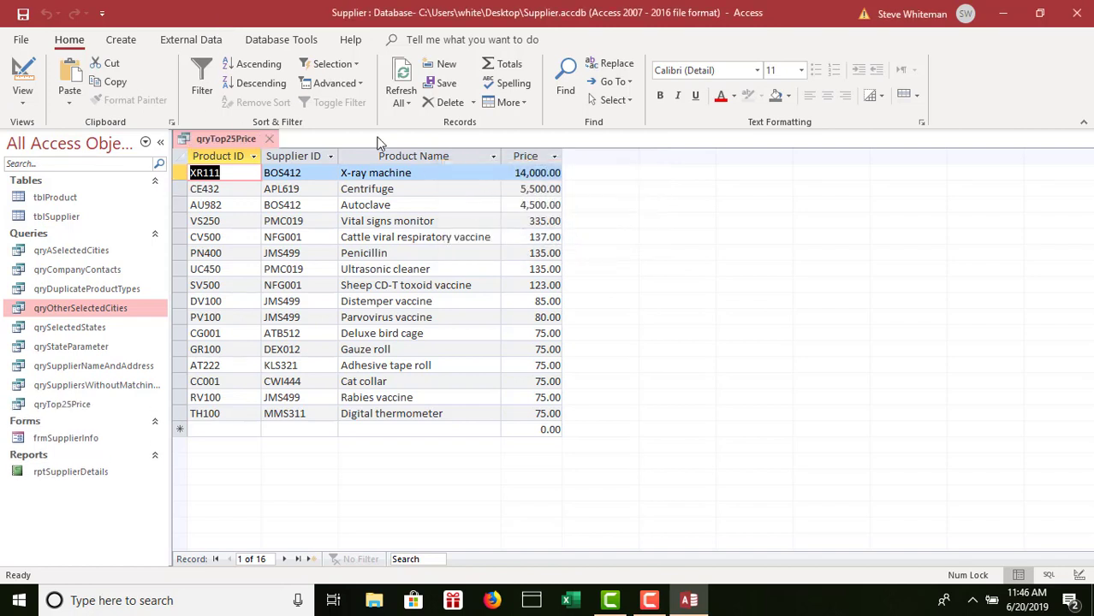
click(273, 139)
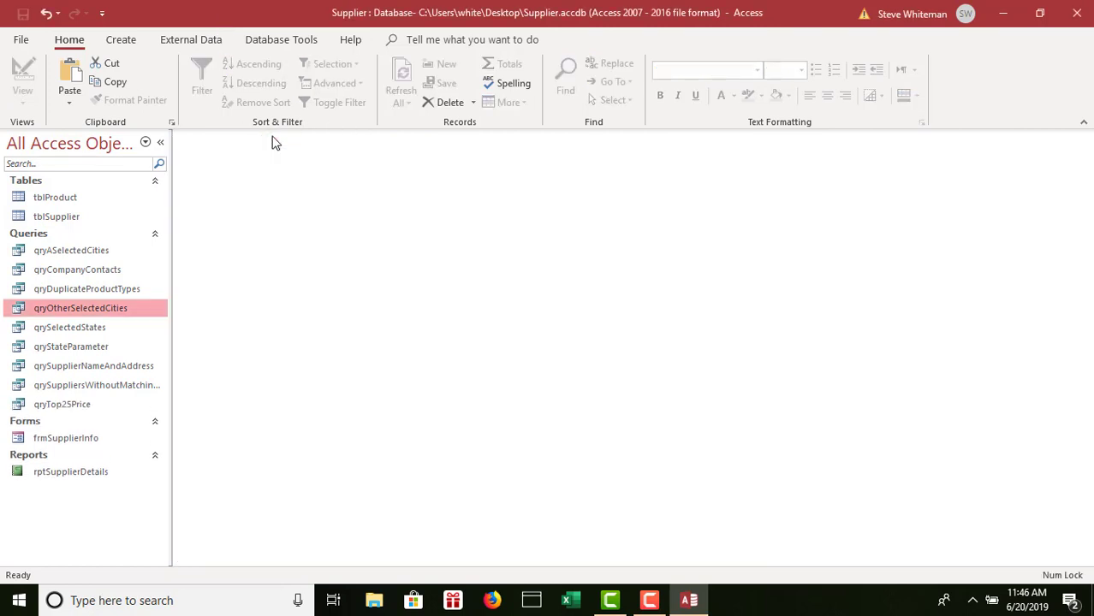